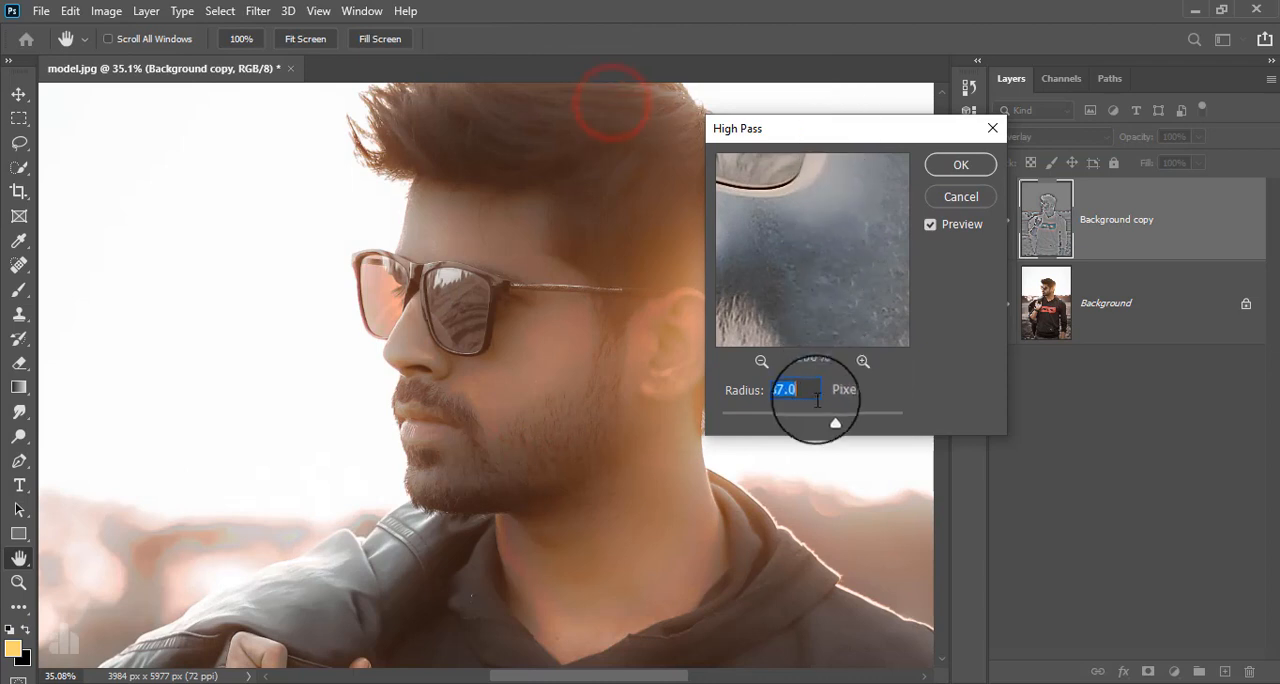
Apply the High Pass filter to the Background copy layer with a radius of 9.8 pixels.
left_click_drag(825, 424, 796, 422)
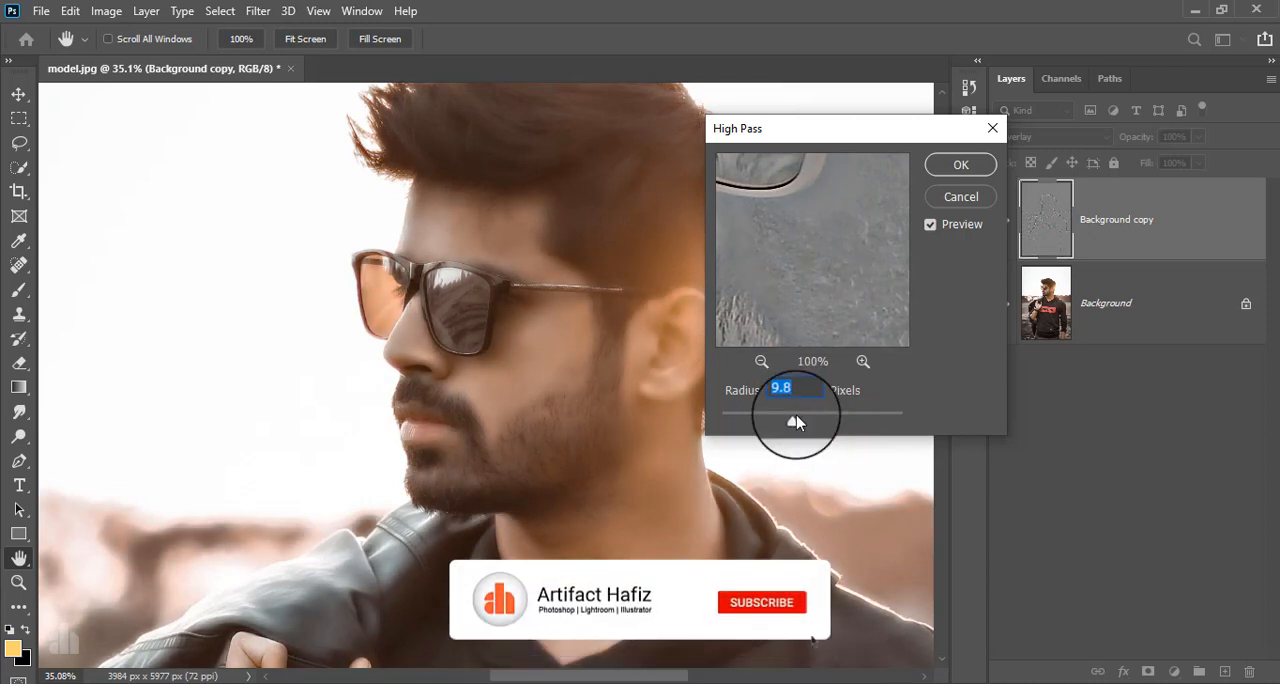
left_click(950, 166)
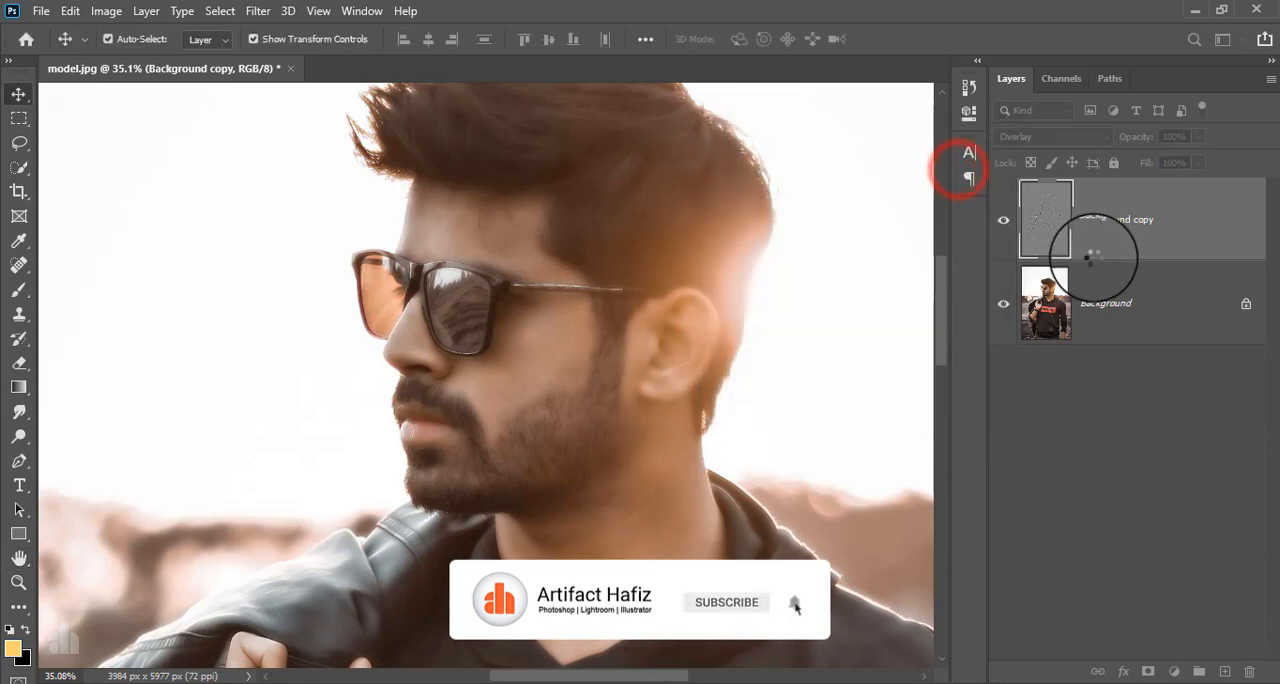
Apply a Gaussian Blur with a radius of 1.4 pixels to the Background copy layer.
left_click(258, 11)
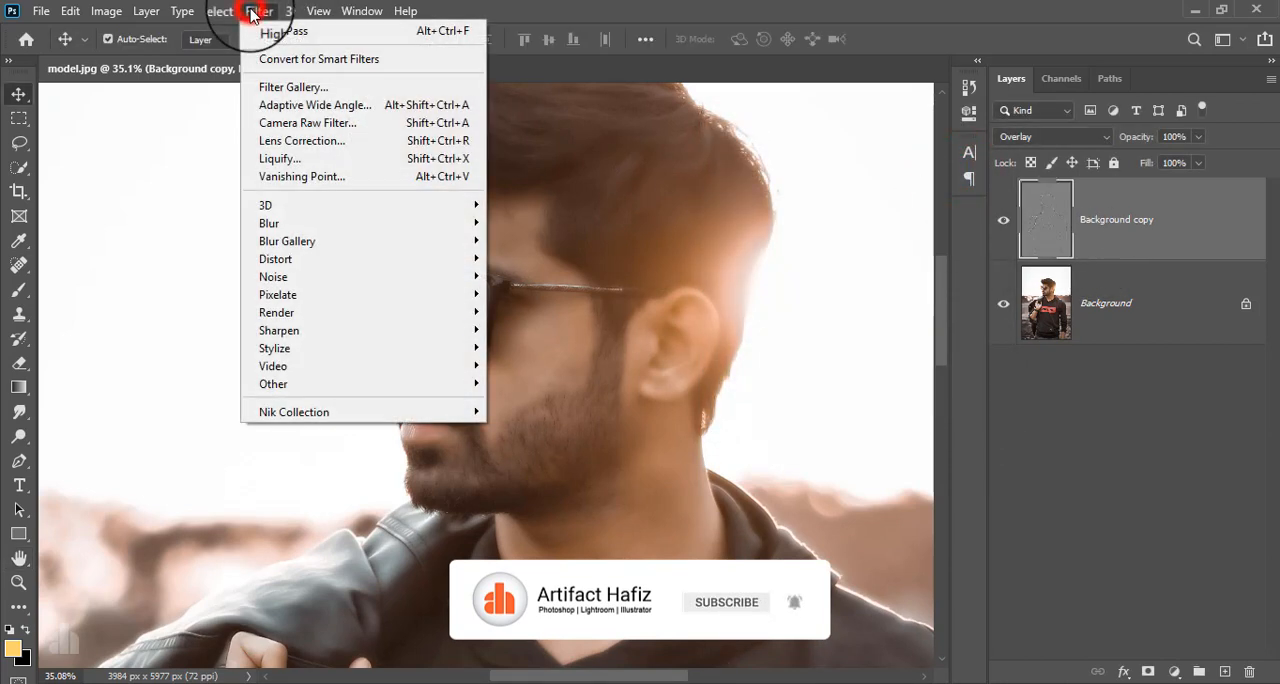
left_click(306, 221)
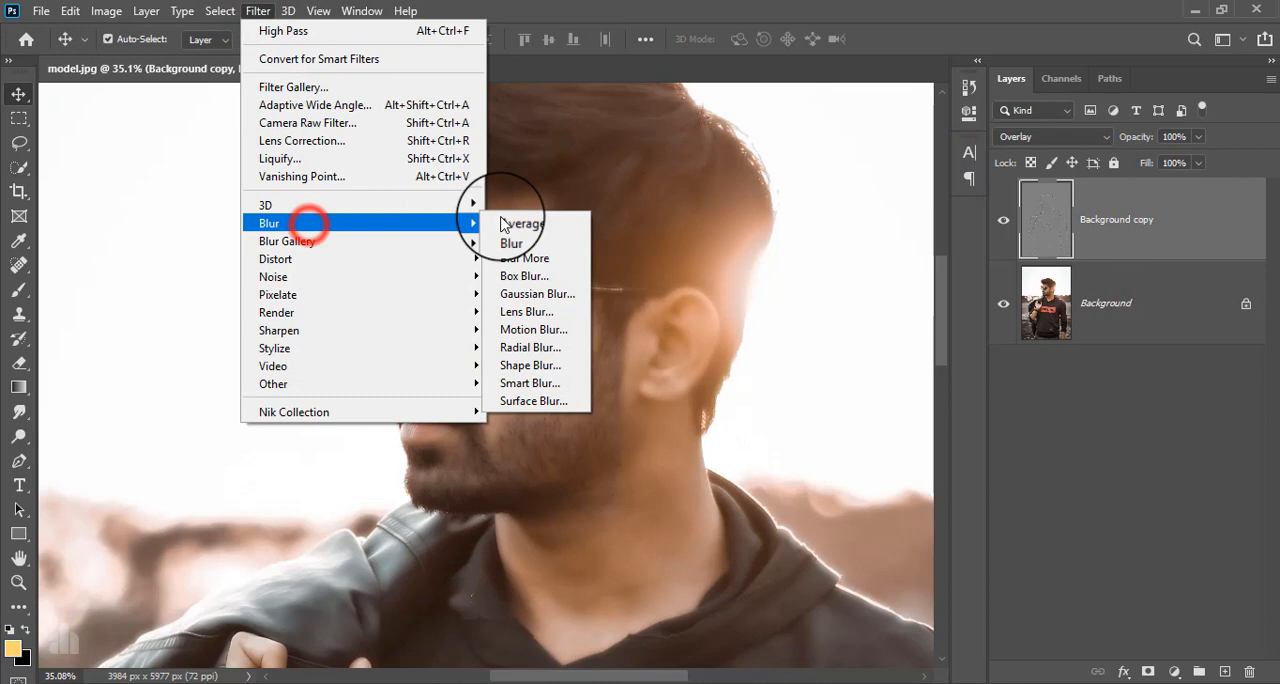
left_click(536, 296)
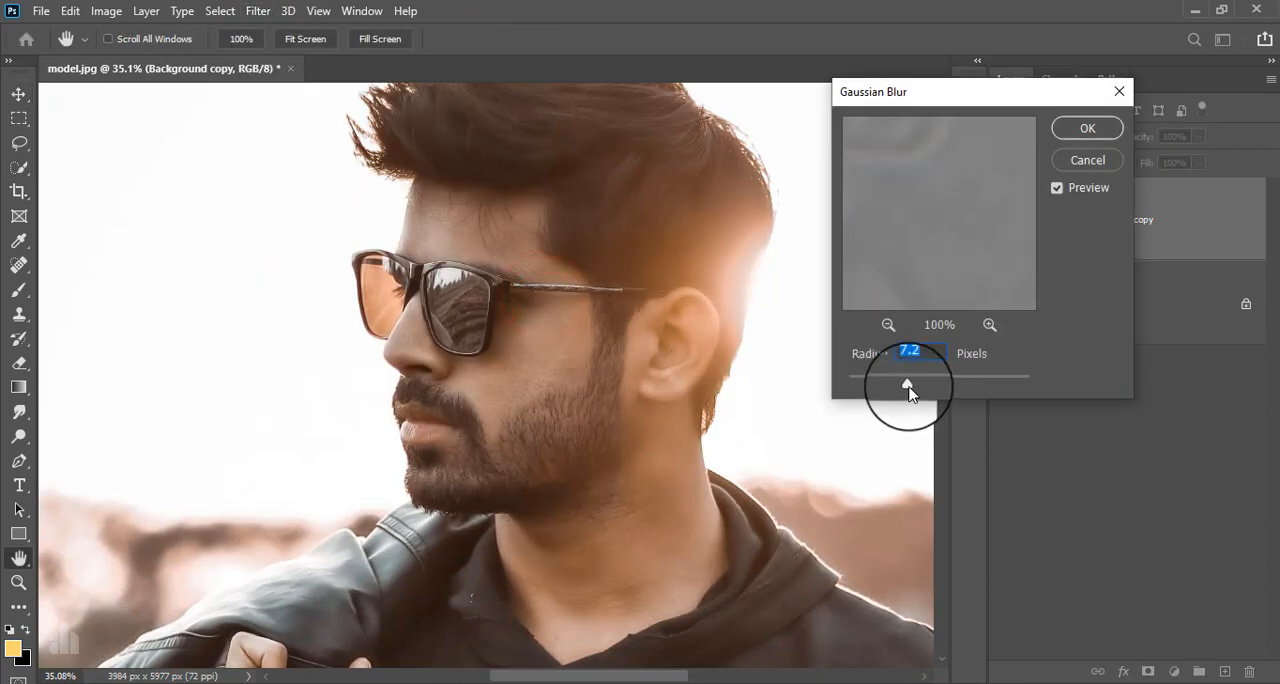
left_click_drag(908, 383, 865, 388)
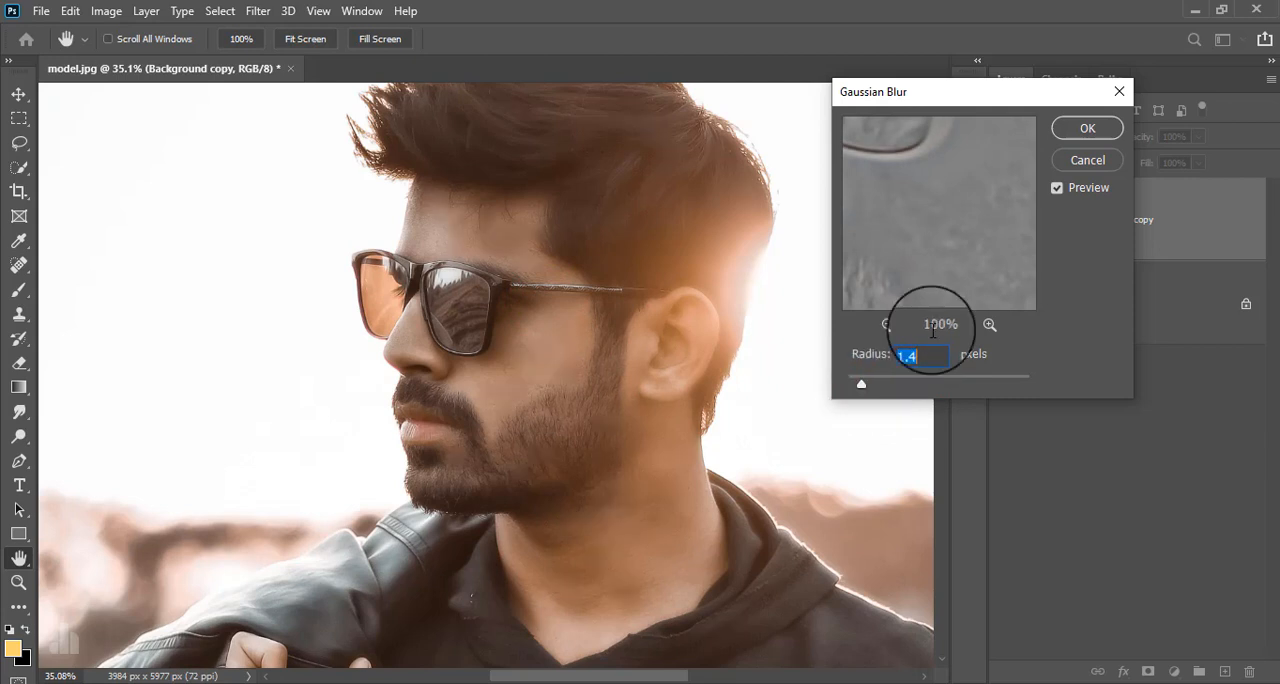
left_click(1085, 128)
Compare the face up close with the Background copy layer hidden and shown.
key("v")
scroll(553, 362, "up", 5)
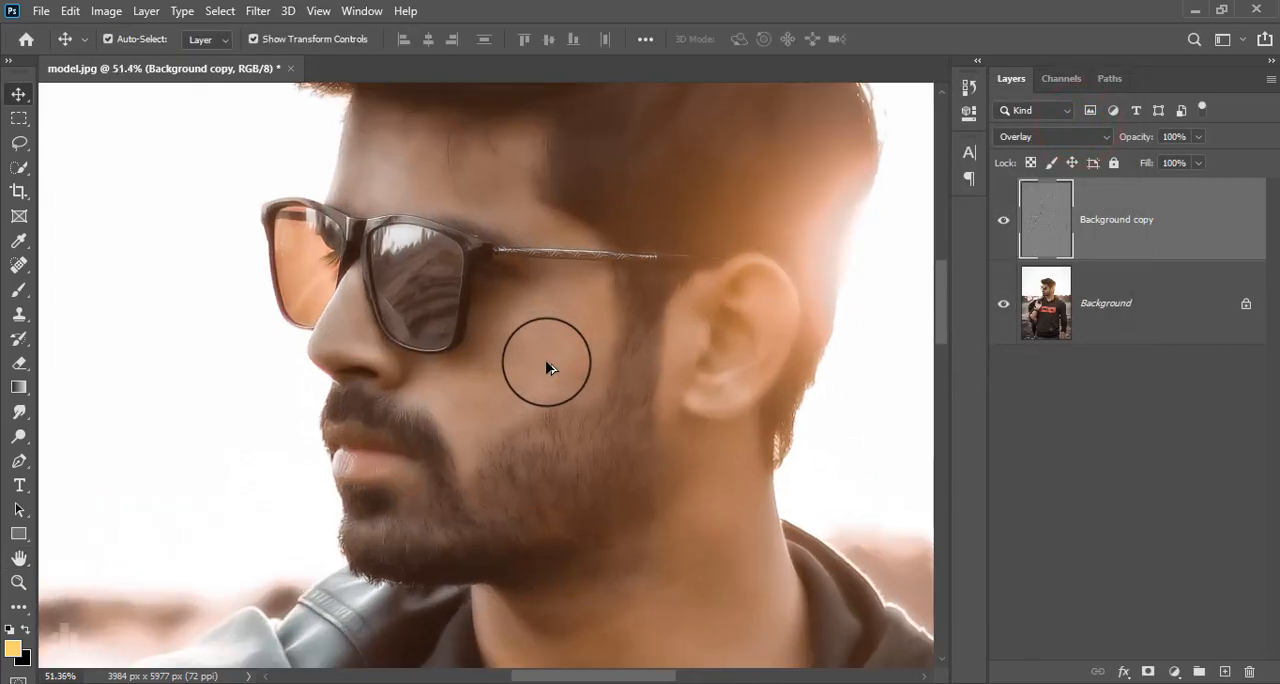
left_click(1004, 220)
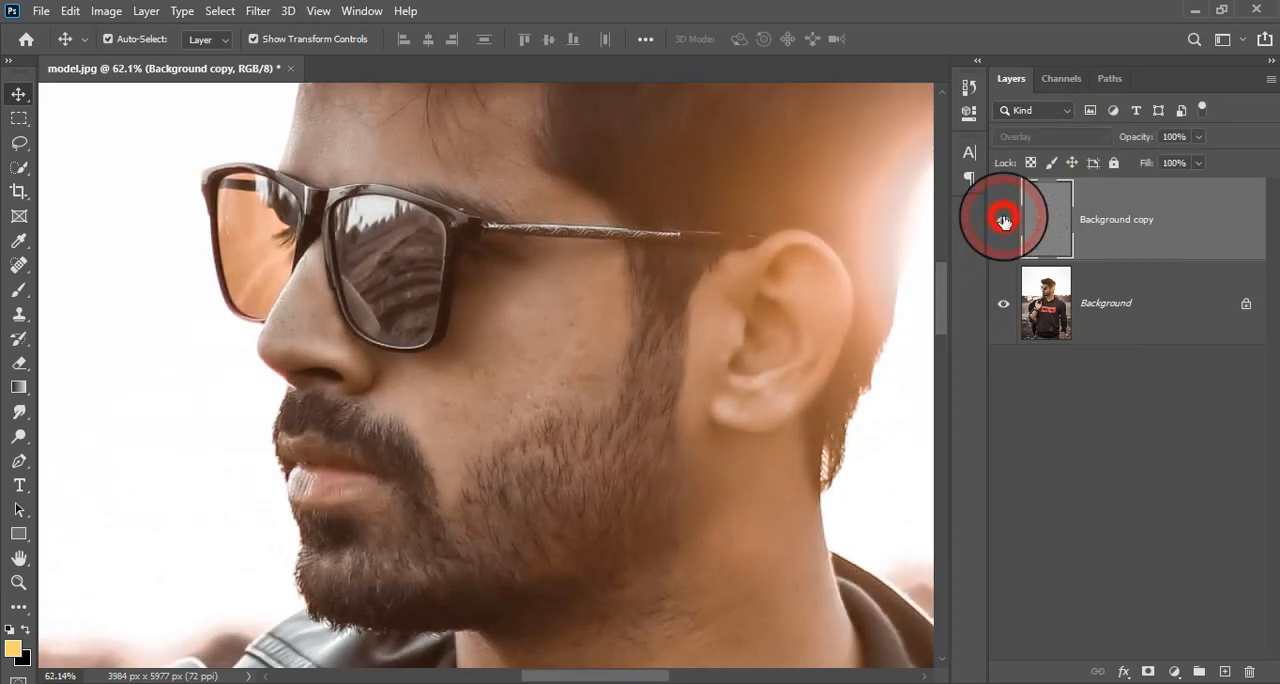
left_click(1004, 220)
left_click(1004, 220)
left_click(1004, 220)
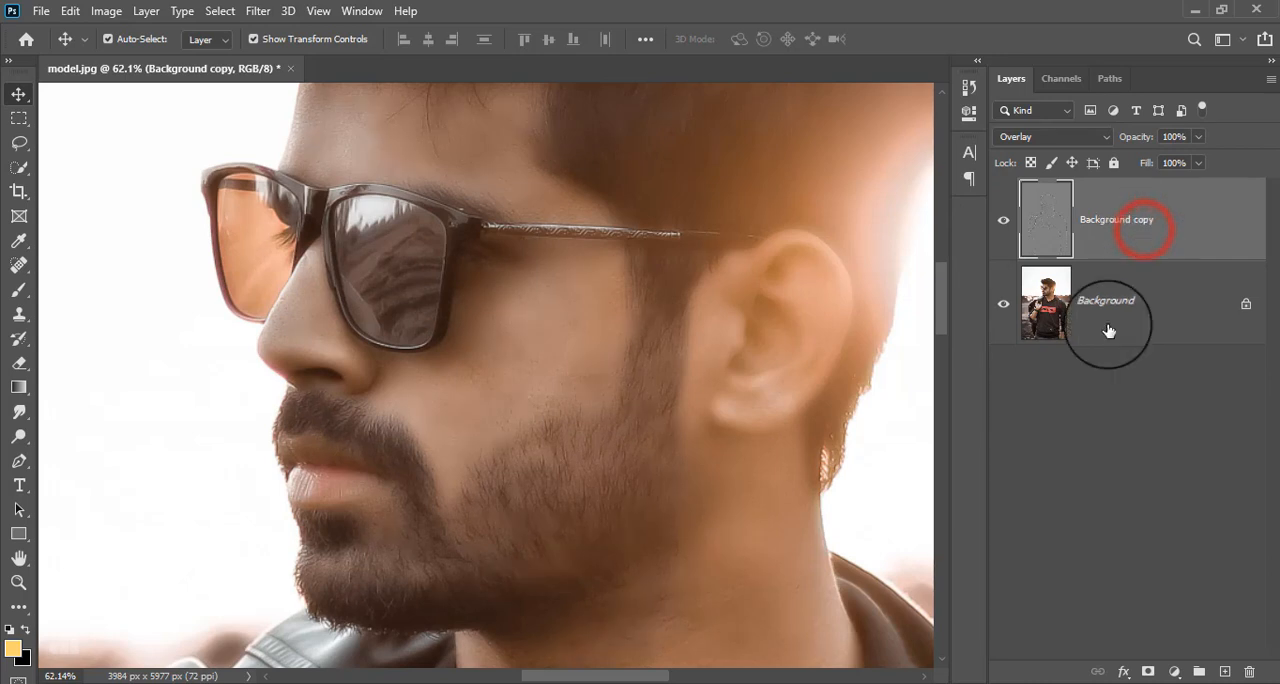
Add a layer mask to the Background copy layer, ready a 150 px brush, and invert the mask to black.
left_click(1146, 672)
left_click(19, 289)
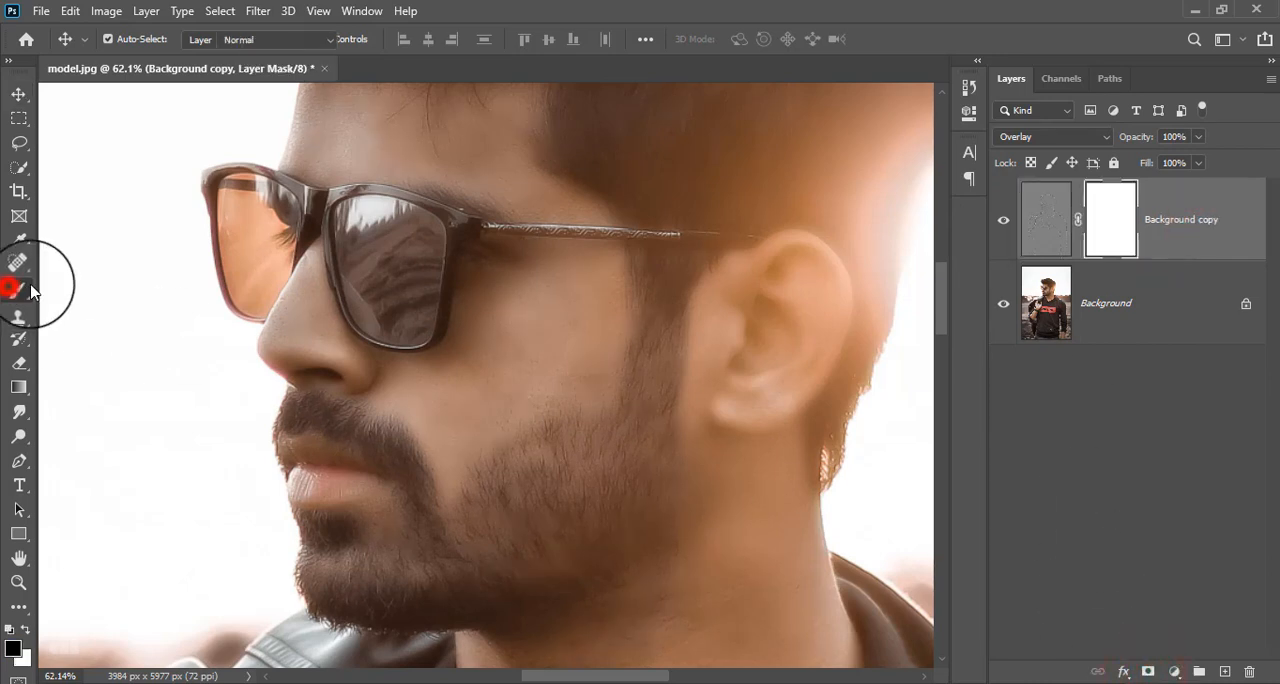
key("bracketleft")
key("bracketleft")
key("bracketleft")
key("bracketleft")
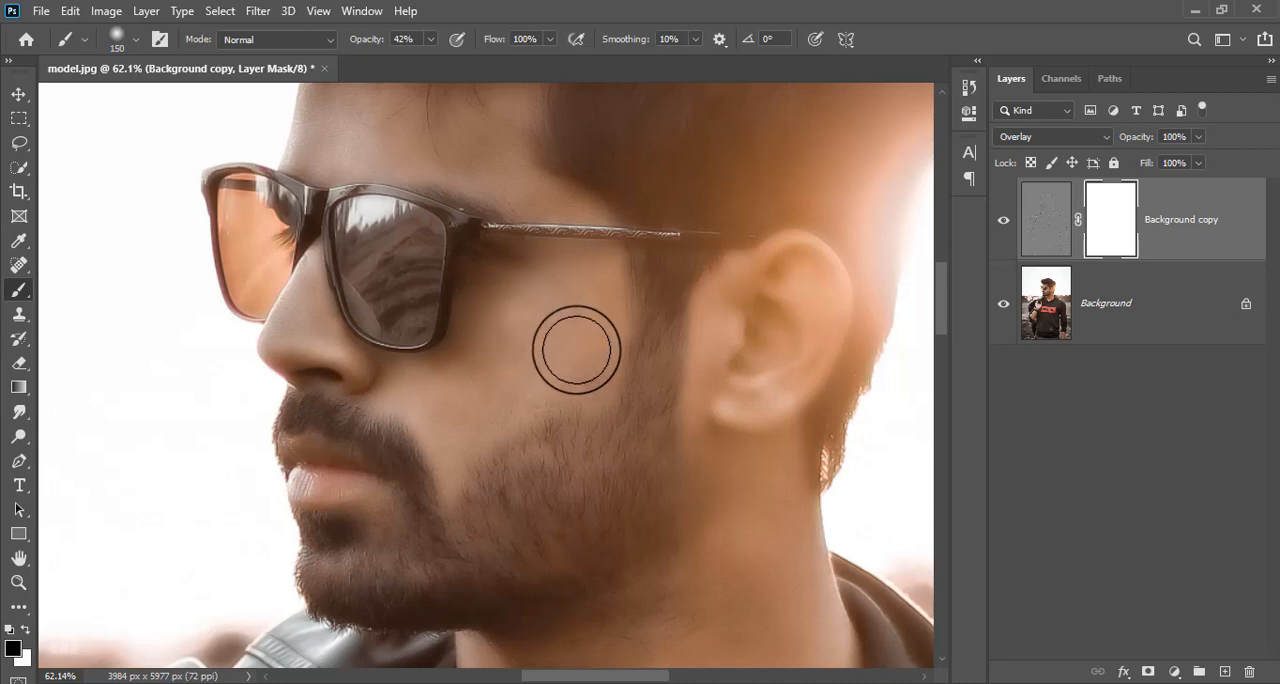
key("ctrl+i")
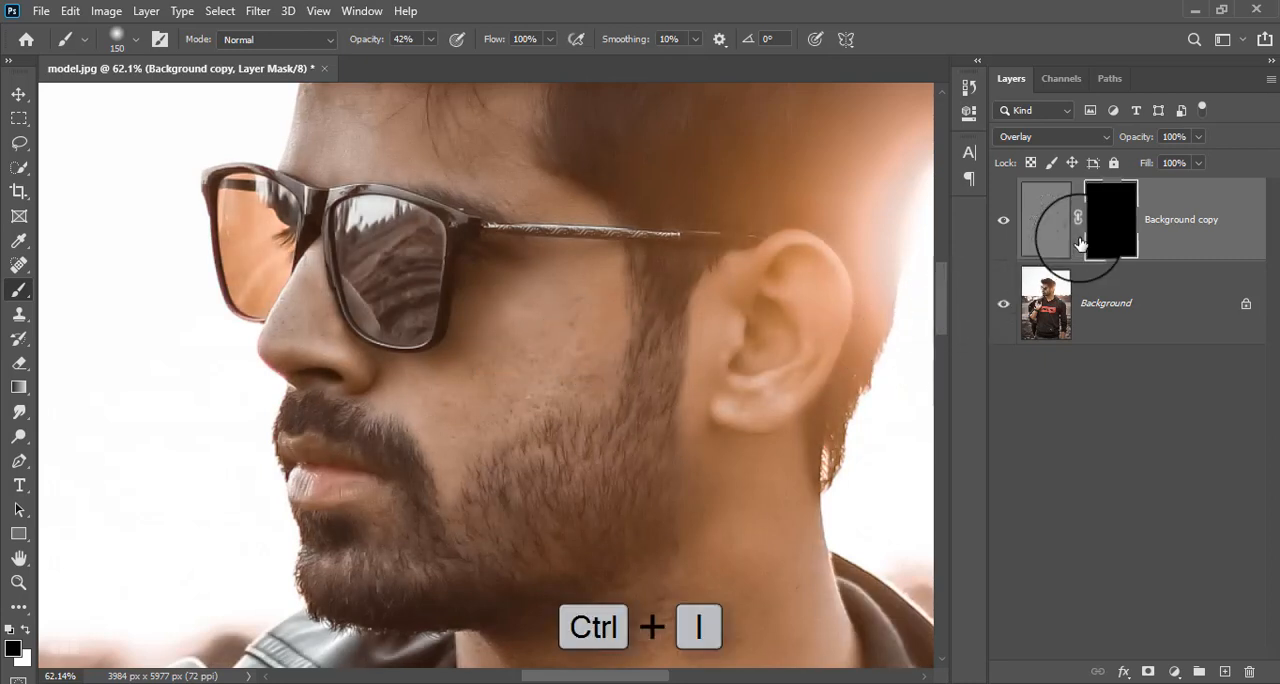
left_click(1097, 214)
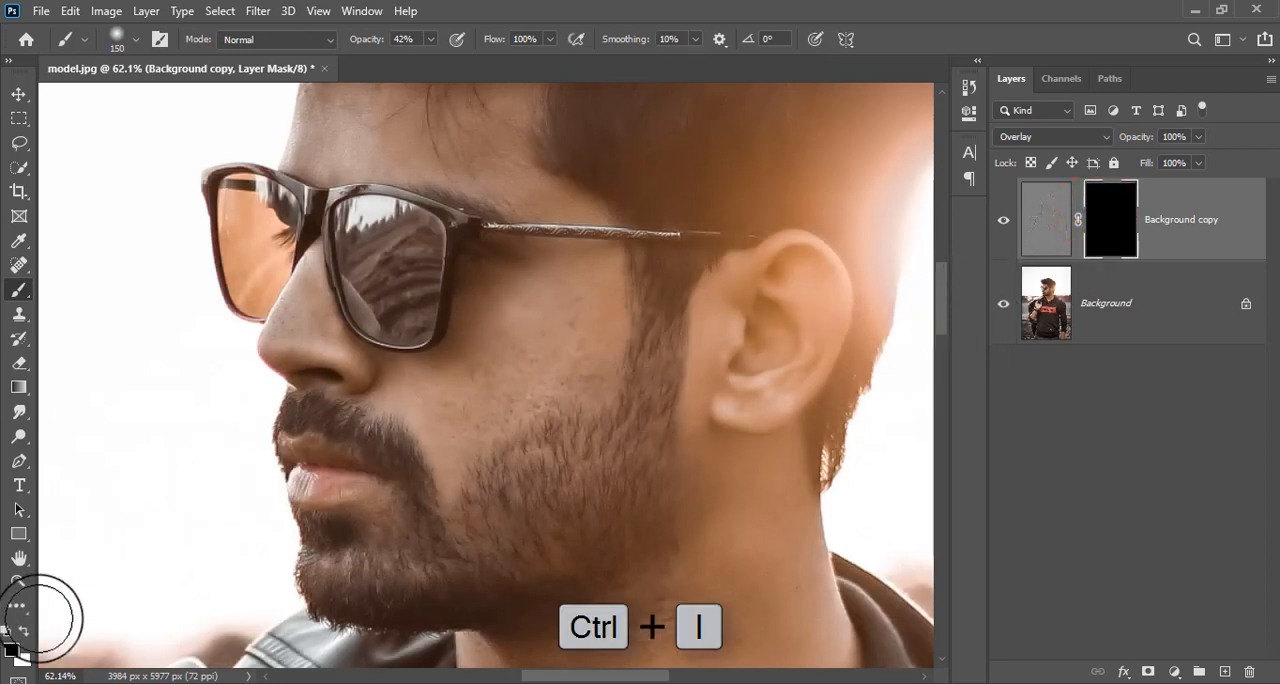
Paint white on the mask over the cheek with a small soft brush at 42% opacity to smooth the skin.
left_click(24, 631)
key("[")
key("[")
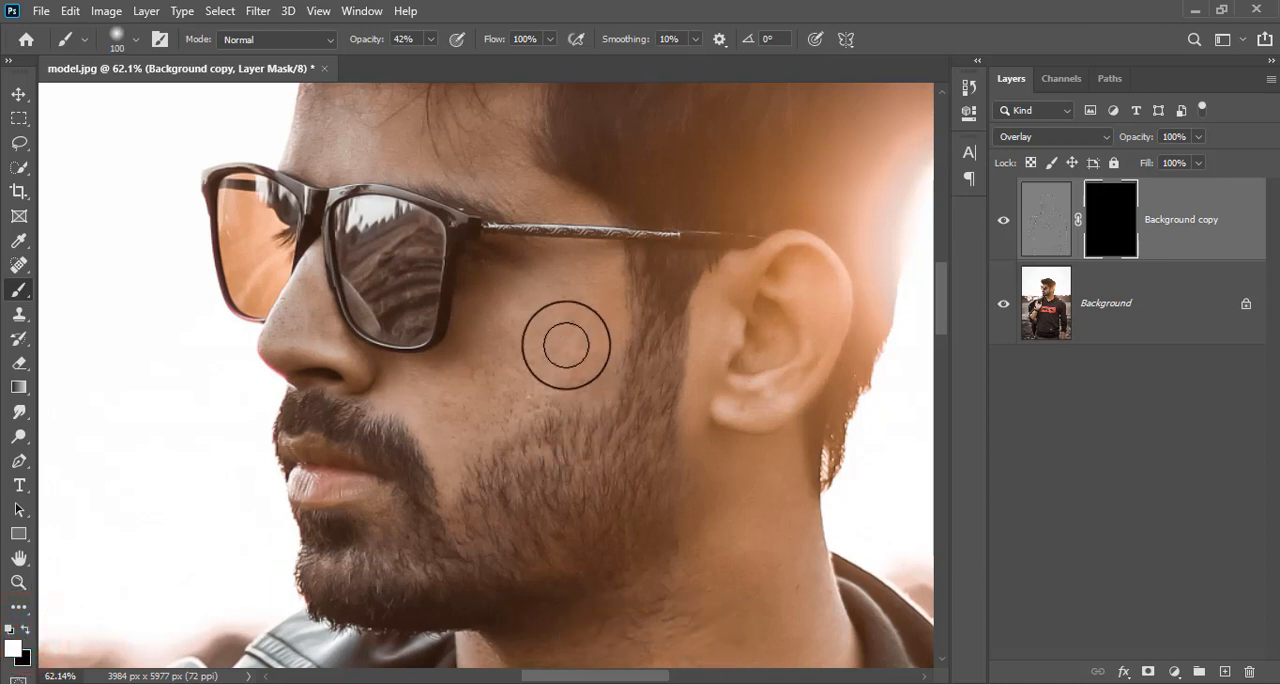
key("bracketleft")
left_click(584, 270)
left_click(591, 302)
left_click(591, 346)
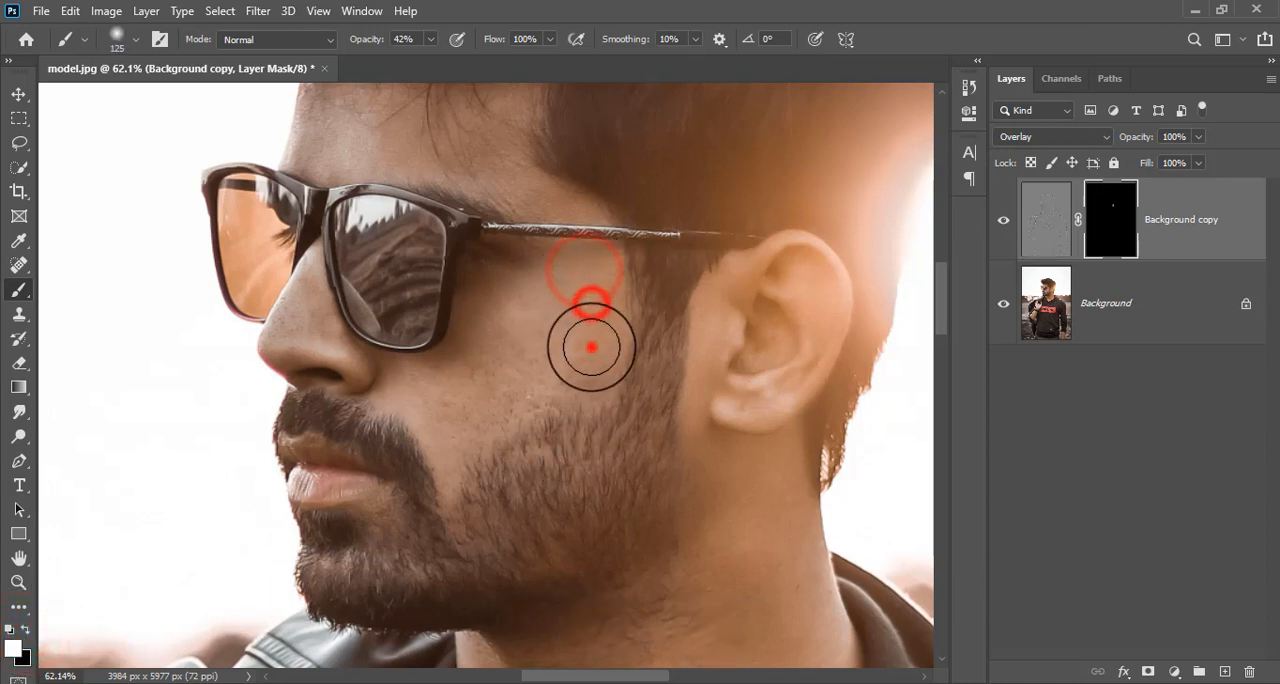
left_click(543, 327)
left_click(512, 330)
left_click(451, 423)
left_click(528, 372)
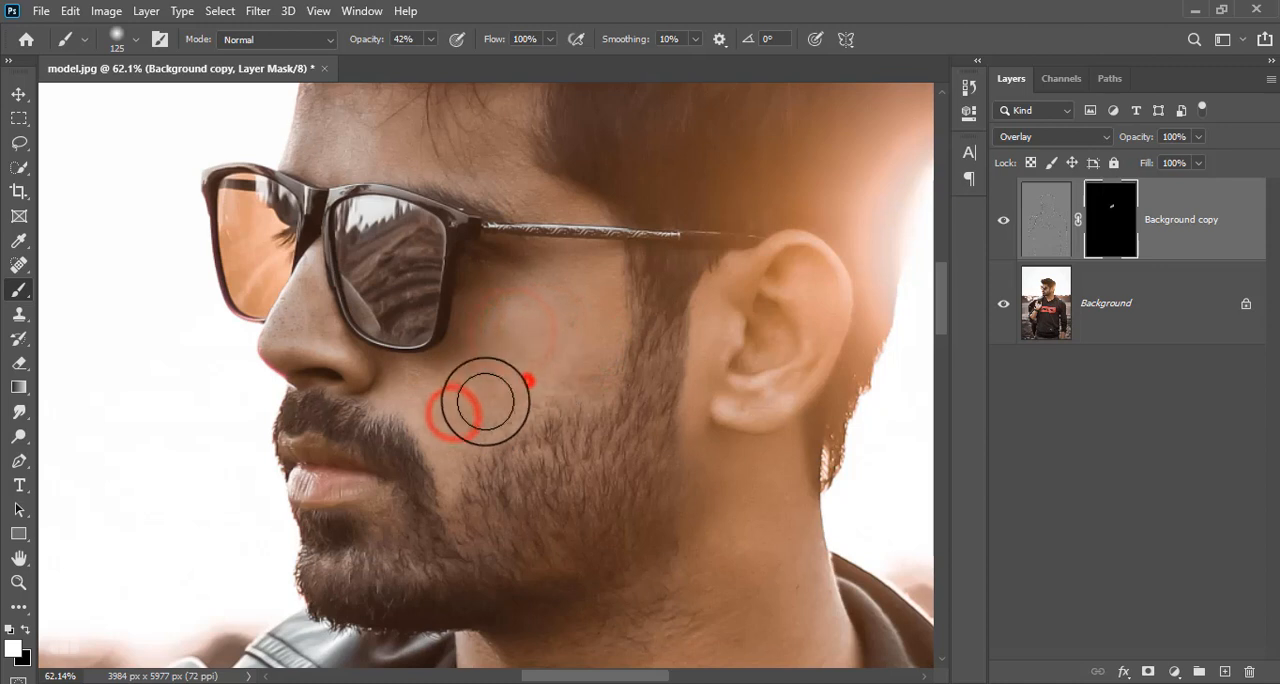
left_click(606, 326)
left_click(531, 380)
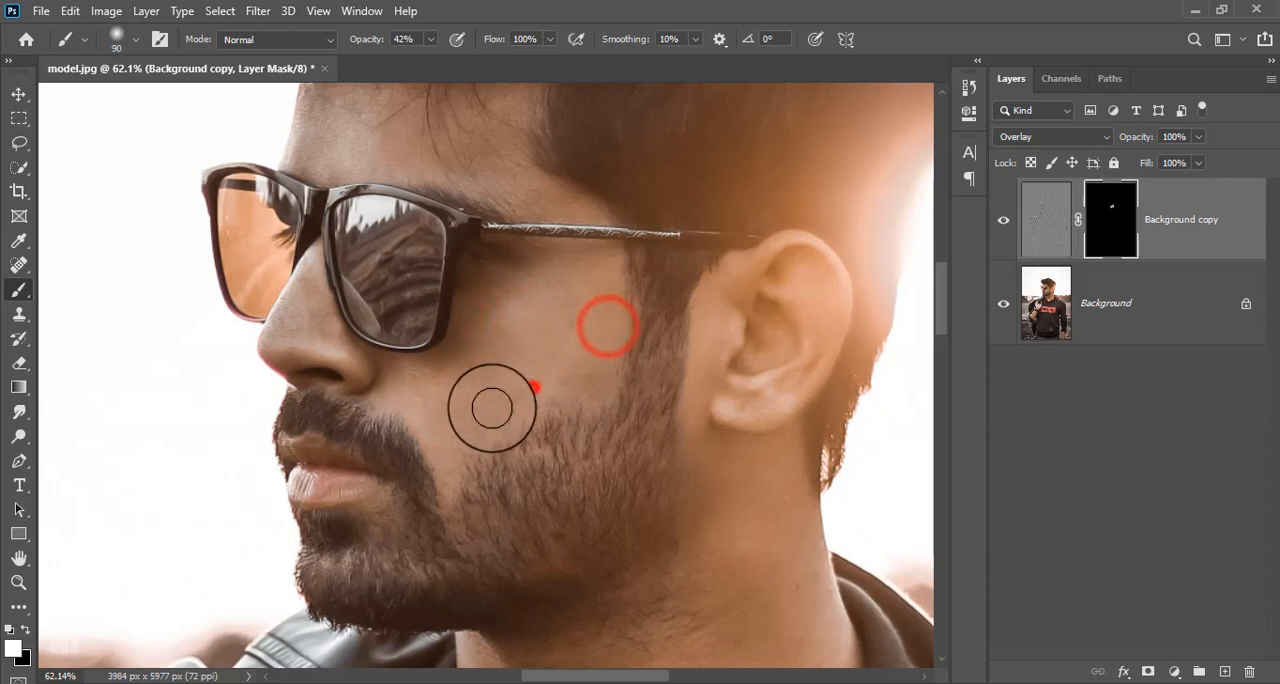
left_click(489, 368)
left_click(440, 396)
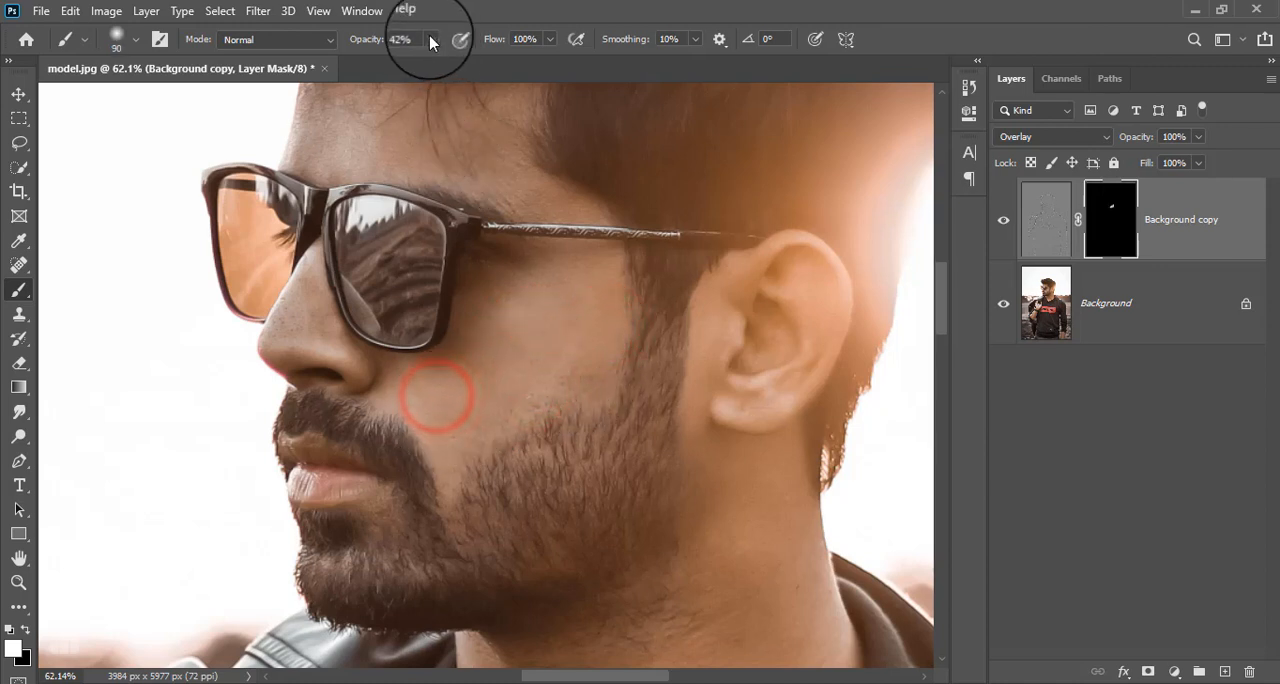
Set the brush opacity to 100% and paint over the cheek near the sideburn on the mask.
mouse_move(430, 39)
left_mouse_down()
mouse_move(434, 66)
mouse_move(540, 5)
left_mouse_up()
left_click(540, 5)
mouse_move(591, 317)
left_mouse_down()
mouse_move(571, 366)
mouse_move(583, 366)
left_mouse_up()
mouse_move(585, 290)
left_mouse_down()
mouse_move(539, 340)
mouse_move(443, 378)
mouse_move(445, 443)
mouse_move(559, 382)
mouse_move(580, 349)
mouse_move(594, 351)
mouse_move(583, 337)
left_mouse_up()
left_click_drag(589, 323, 573, 298)
Paint white on the mask across the forehead and the temple above the sunglasses.
key("space")
left_click_drag(567, 286, 590, 424)
mouse_move(354, 191)
left_mouse_down()
mouse_move(336, 264)
mouse_move(387, 186)
mouse_move(422, 256)
mouse_move(369, 207)
mouse_move(490, 273)
mouse_move(452, 223)
mouse_move(514, 269)
left_mouse_up()
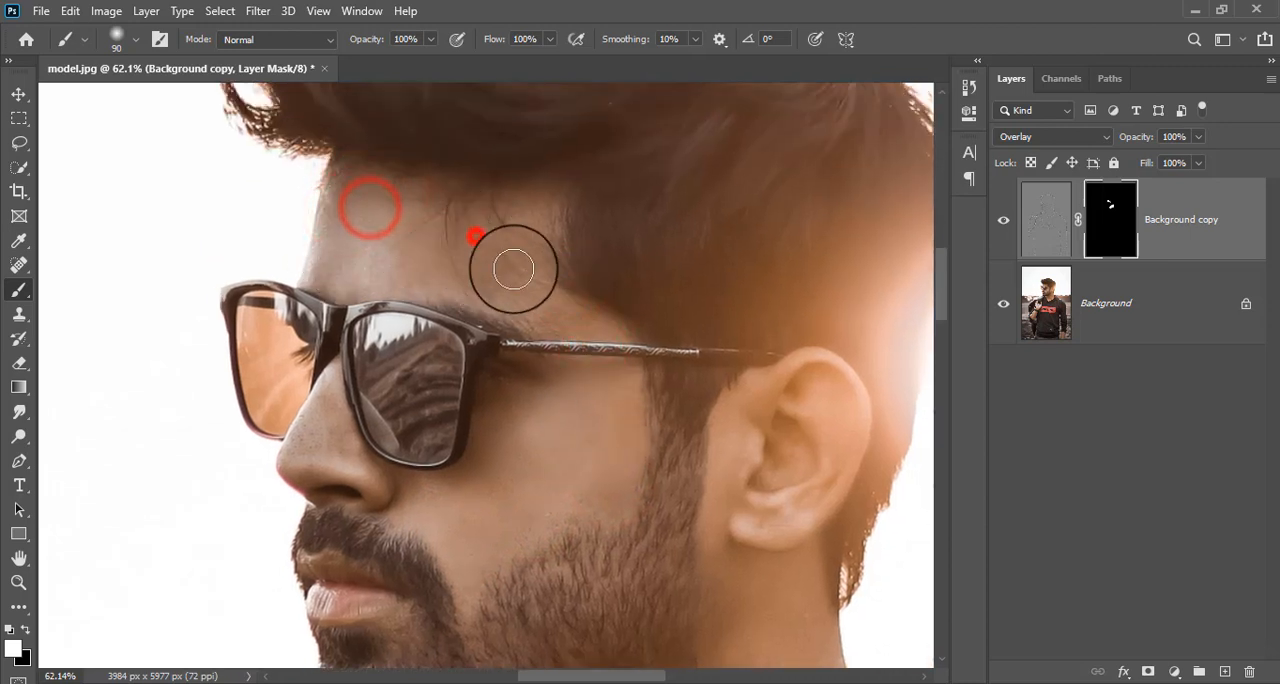
mouse_move(511, 223)
left_mouse_down()
mouse_move(514, 257)
mouse_move(440, 220)
mouse_move(377, 251)
mouse_move(323, 240)
mouse_move(337, 226)
mouse_move(330, 260)
left_mouse_up()
mouse_move(540, 298)
left_mouse_down()
mouse_move(486, 262)
mouse_move(556, 336)
left_mouse_up()
Reduce the brush to 60 px and paint the temple skin along the glasses arm on the mask.
left_click_drag(607, 419, 569, 311)
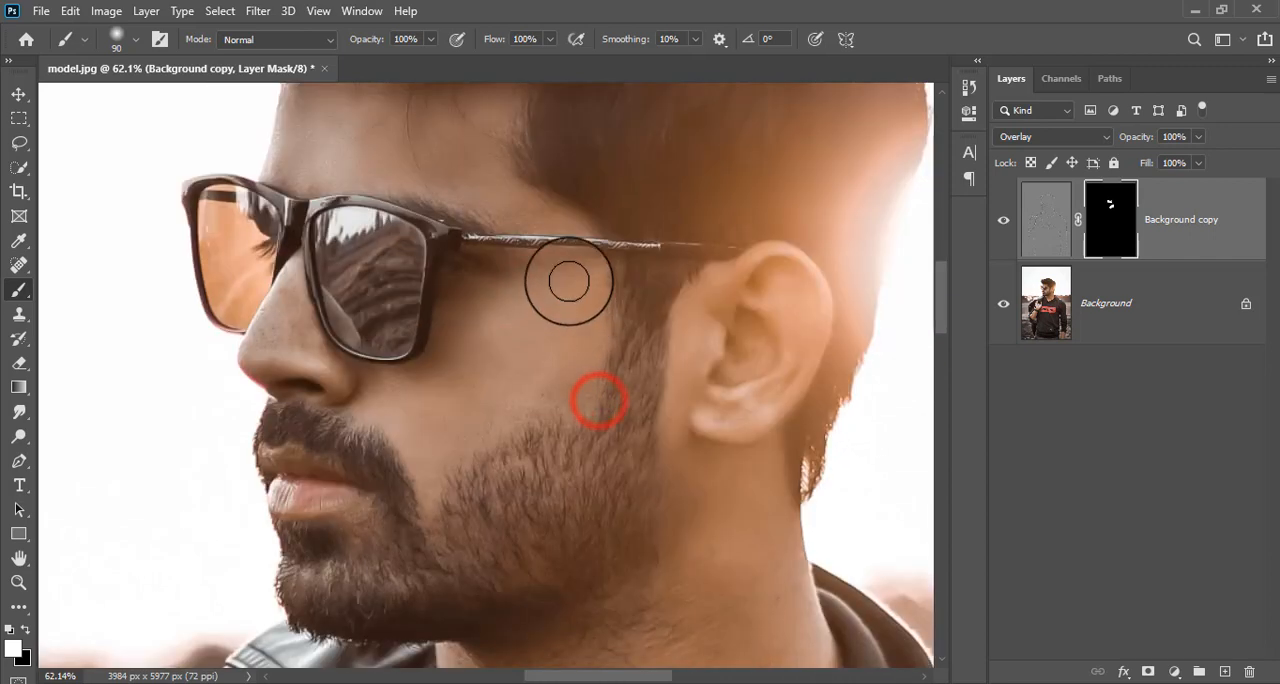
key("bracketleft")
key("bracketleft")
key("bracketleft")
left_click_drag(517, 211, 551, 214)
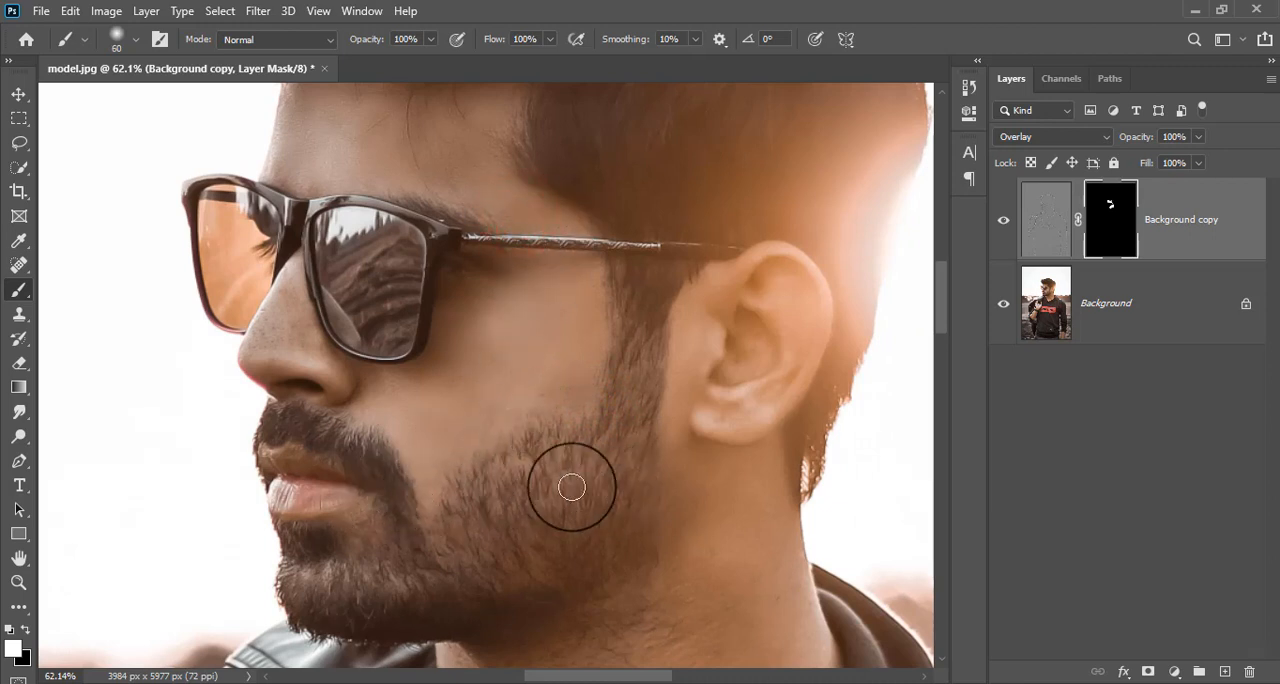
Paint white on the mask down the side of the neck below the ear with a 125 px brush.
left_click_drag(569, 477, 540, 320)
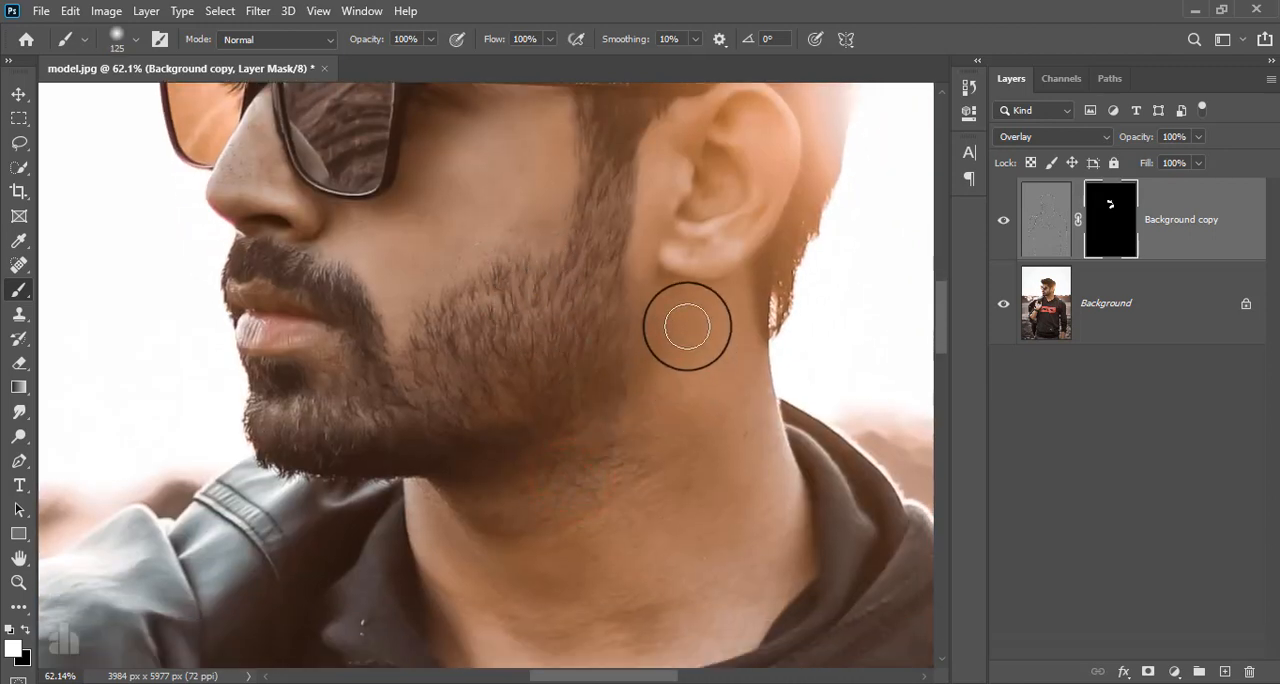
left_click_drag(687, 326, 712, 466)
left_click_drag(734, 372, 755, 506)
mouse_move(732, 396)
left_mouse_down()
mouse_move(752, 500)
mouse_move(715, 588)
left_mouse_up()
mouse_move(671, 400)
left_mouse_down()
mouse_move(674, 541)
mouse_move(674, 417)
left_mouse_up()
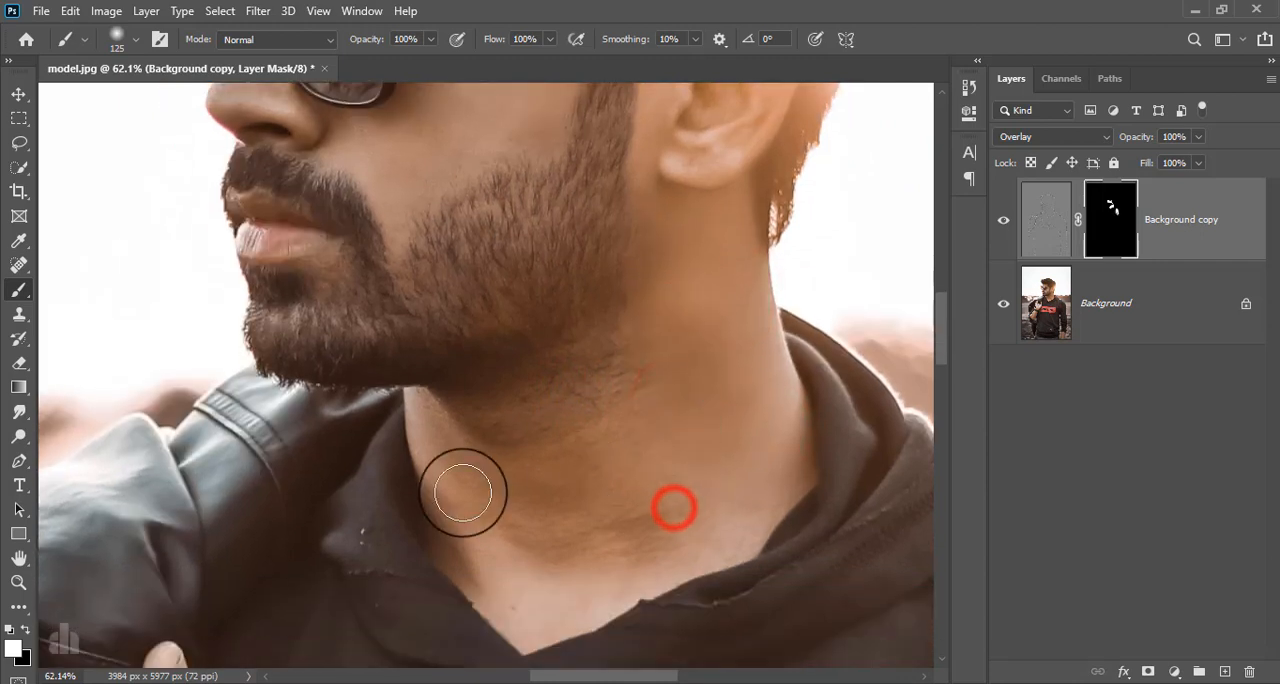
Smooth the front of the neck under the beard and along the collar by painting the mask with a 100 px brush.
key("bracketleft")
mouse_move(449, 443)
left_mouse_down()
mouse_move(485, 503)
mouse_move(580, 564)
left_mouse_up()
left_click_drag(517, 501, 562, 577)
left_click_drag(635, 416, 610, 568)
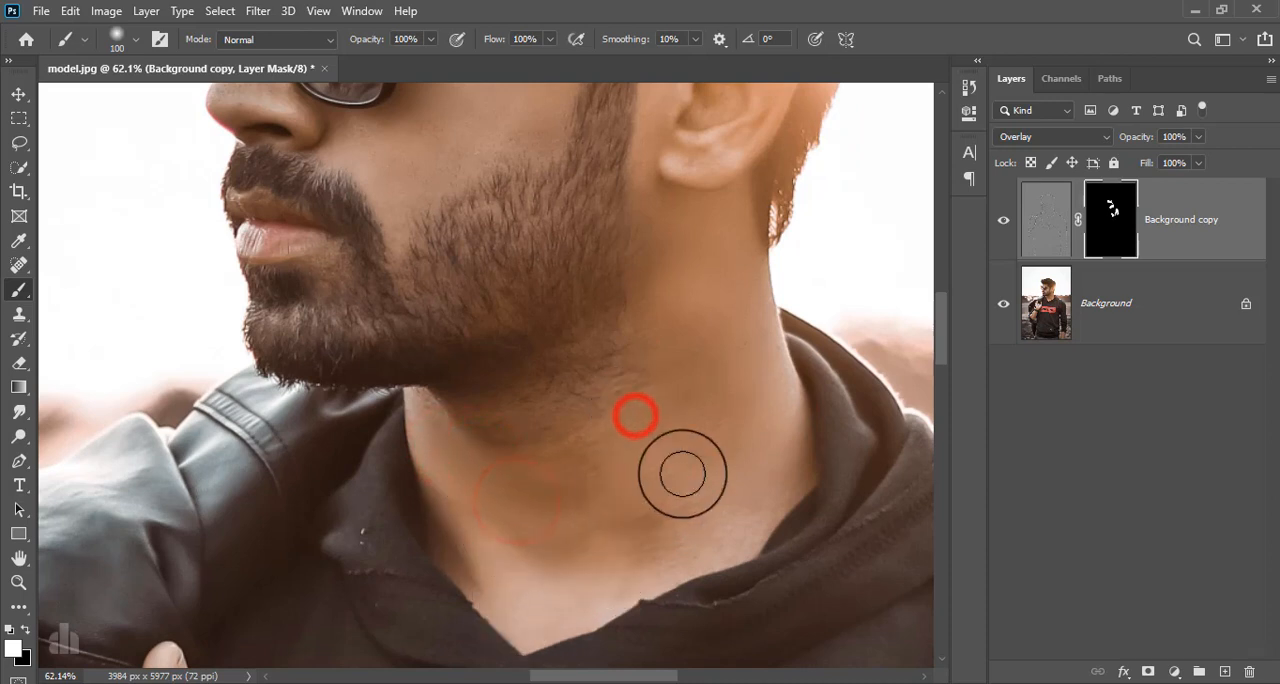
left_click_drag(668, 508, 616, 560)
mouse_move(615, 557)
left_mouse_down()
mouse_move(663, 557)
mouse_move(712, 524)
left_mouse_up()
left_click_drag(605, 479, 558, 542)
left_click_drag(580, 453, 510, 522)
mouse_move(604, 430)
left_mouse_down()
mouse_move(613, 425)
mouse_move(468, 489)
left_mouse_up()
left_click_drag(483, 440, 648, 523)
left_click_drag(655, 303, 656, 414)
Paint white on the mask over the nose, and touch up the forehead with a 70 px brush.
key("space")
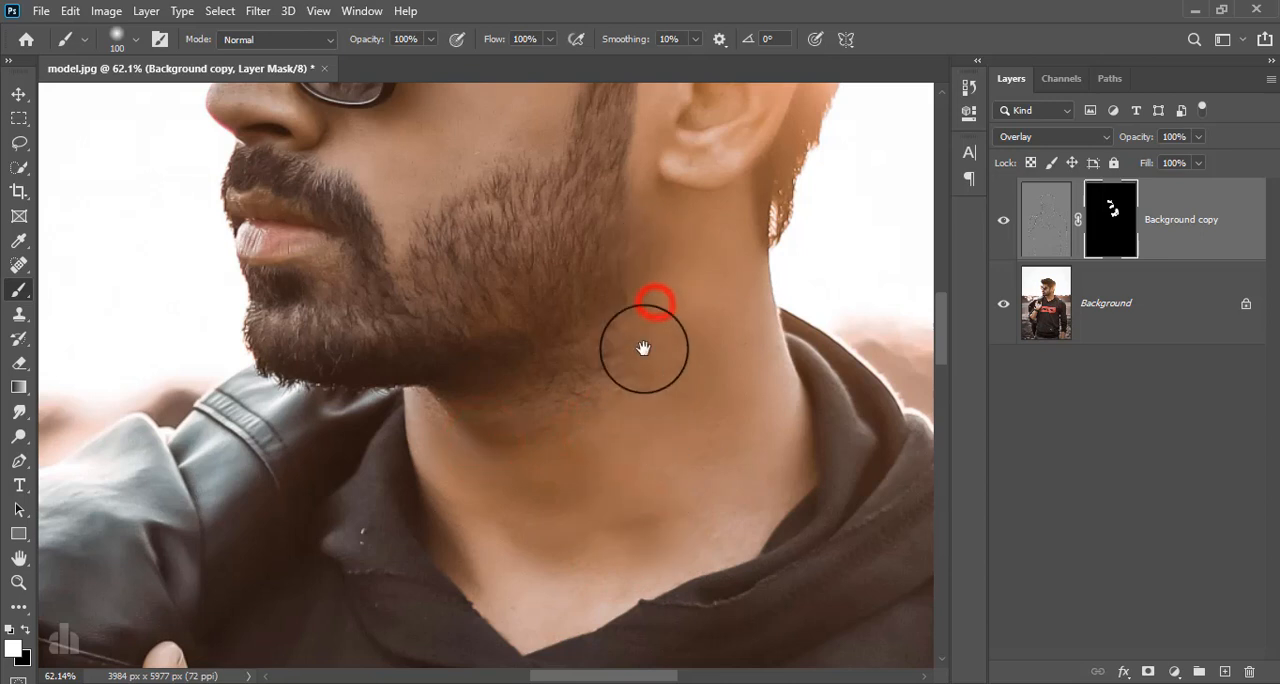
mouse_move(641, 349)
left_mouse_down()
mouse_move(694, 631)
mouse_move(700, 445)
left_mouse_up()
left_click_drag(665, 516, 655, 509)
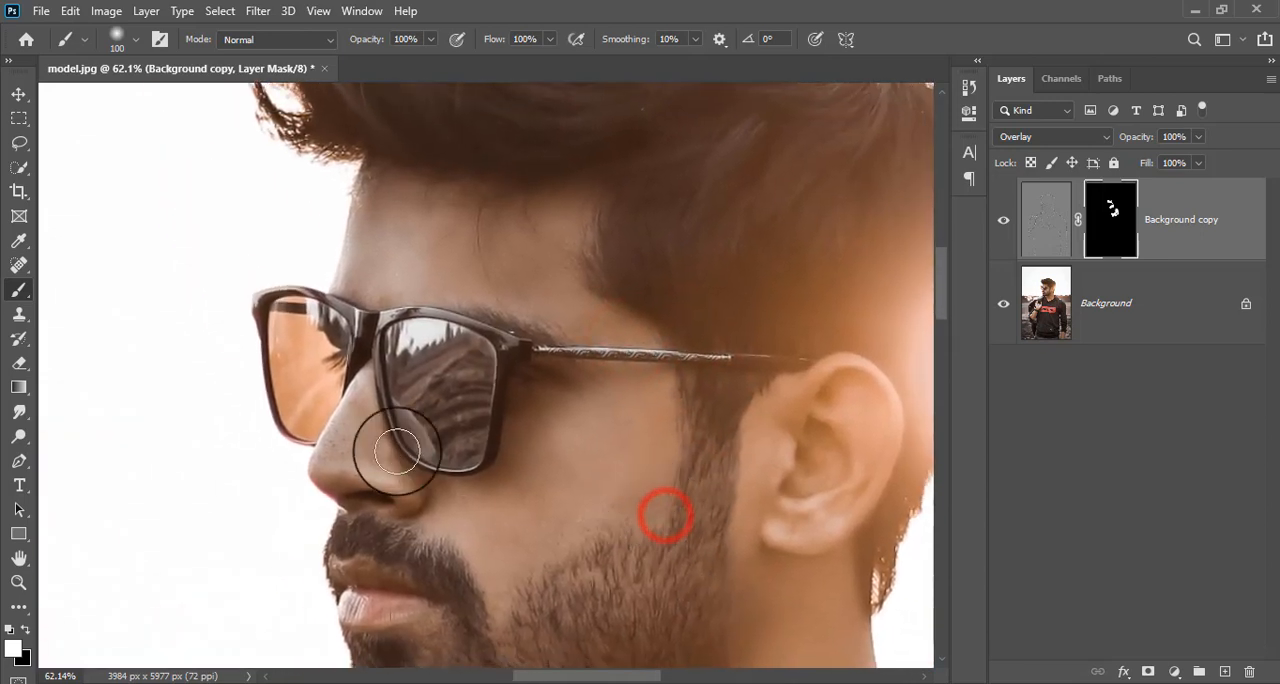
mouse_move(397, 450)
left_mouse_down()
mouse_move(357, 441)
mouse_move(333, 462)
mouse_move(374, 443)
mouse_move(380, 477)
mouse_move(365, 420)
left_mouse_up()
key("bracketleft")
key("bracketleft")
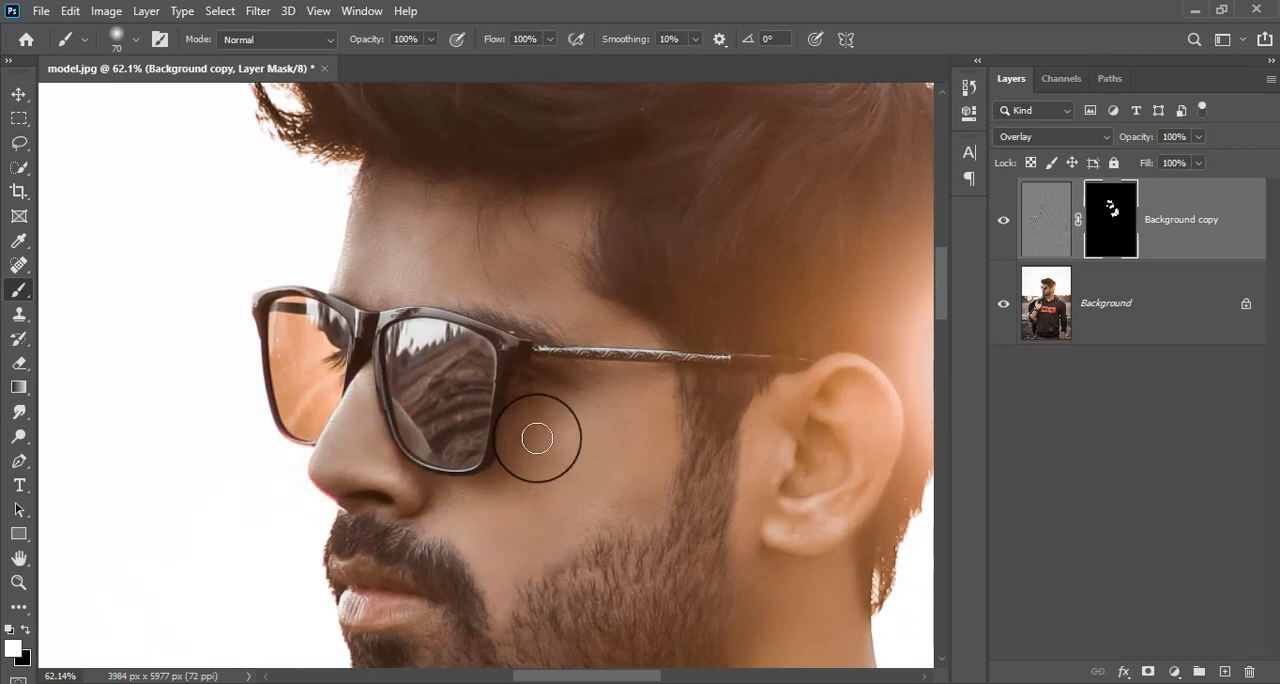
mouse_move(504, 260)
left_mouse_down()
mouse_move(551, 291)
mouse_move(526, 286)
left_mouse_up()
Compare the whole portrait with the Background copy layer hidden and shown to check the skin smoothing.
scroll(634, 371, "down", 5)
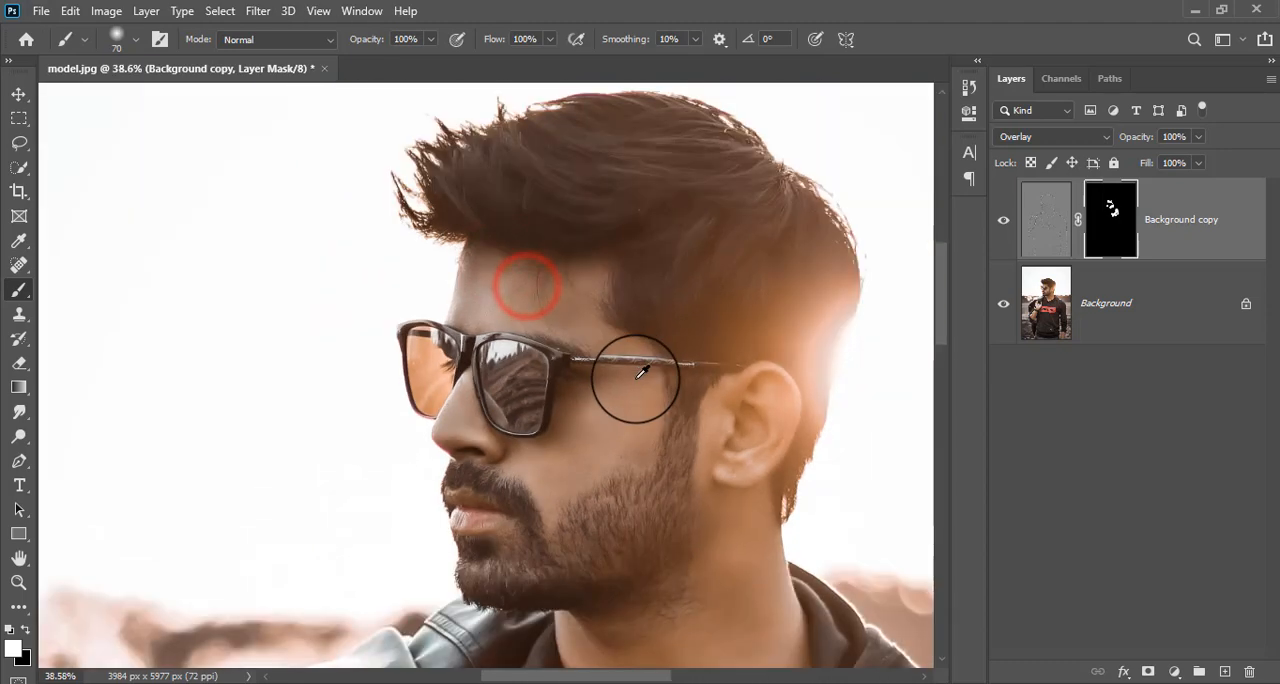
scroll(647, 437, "down", 3)
left_click_drag(664, 514, 624, 416)
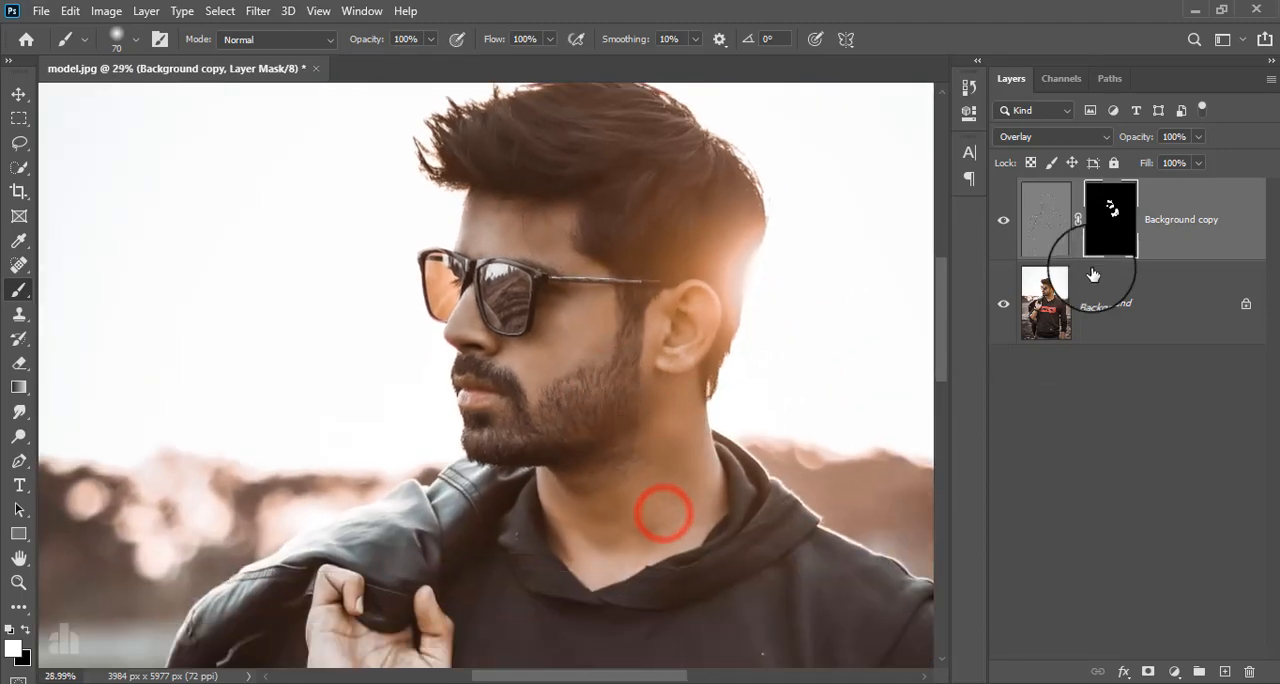
left_click(1005, 225)
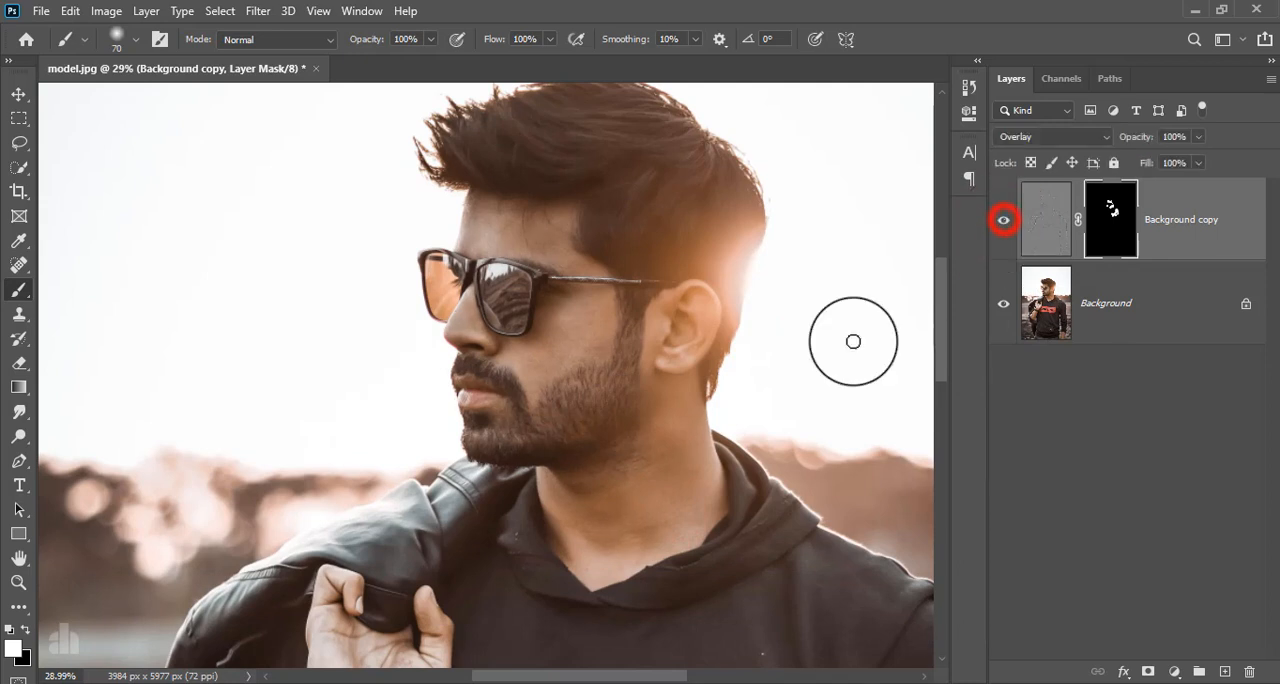
scroll(809, 372, "down", 1)
scroll(763, 381, "down", 1)
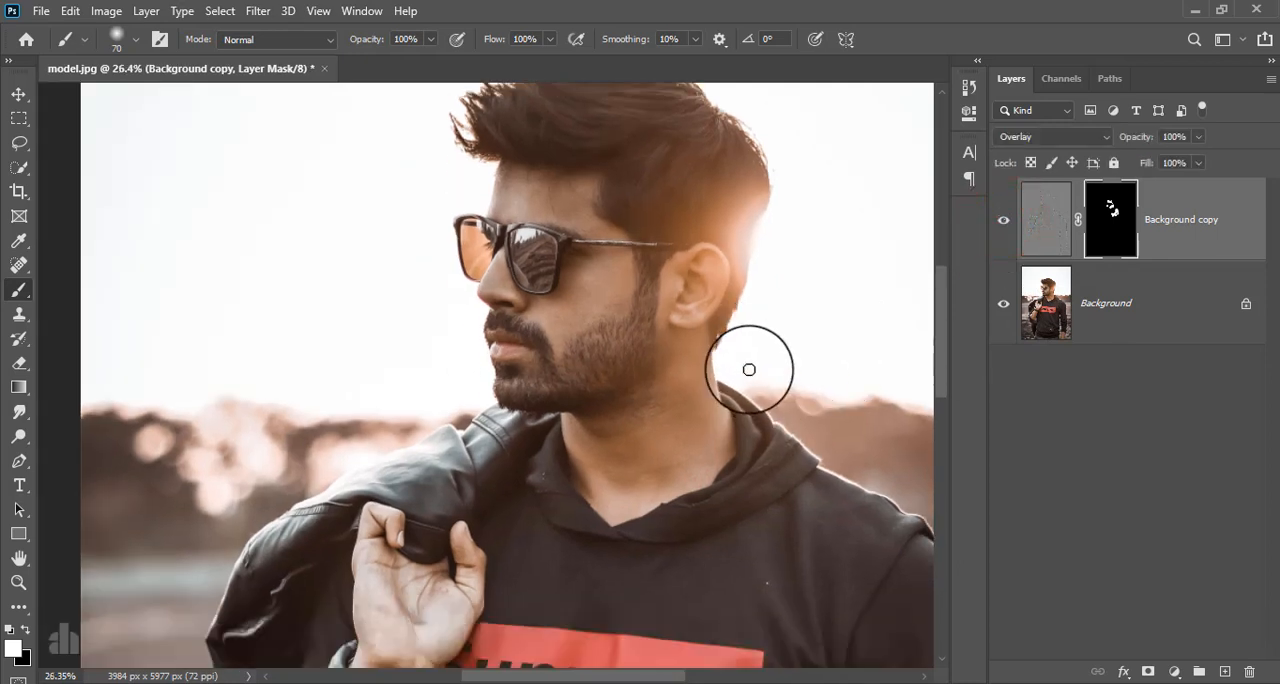
left_click_drag(720, 315, 657, 395)
Stamp all visible layers into a new layer above Background copy and convert it for Smart Filters.
left_click(1190, 226)
key("ctrl+alt+shift+e")
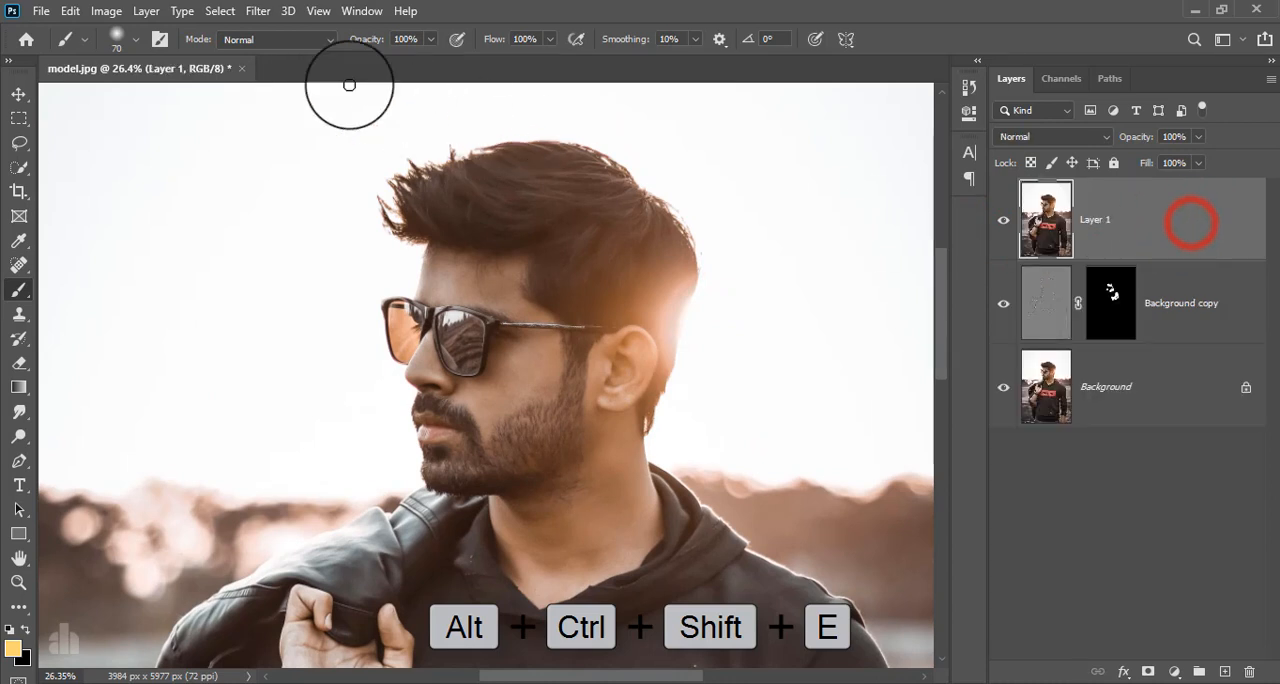
left_click(257, 11)
left_click(286, 60)
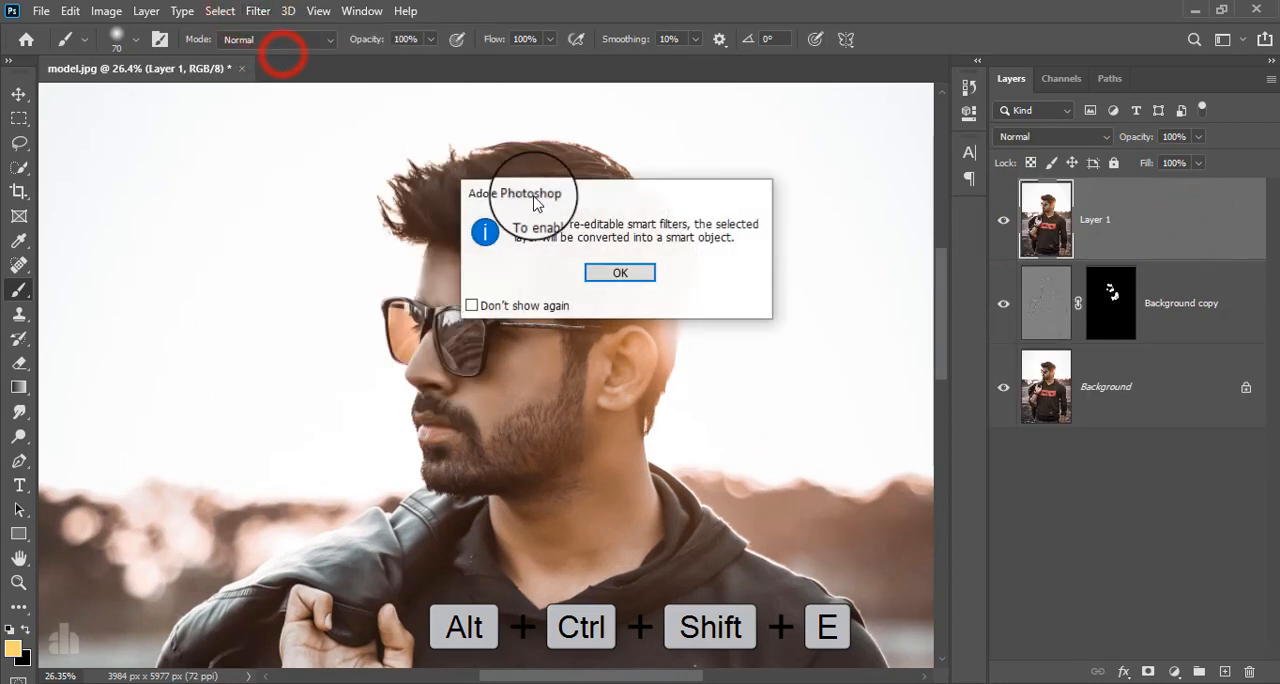
left_click(608, 272)
Open the Camera Raw Filter on Layer 1 and set Highlights to -100, Shadows to -38 and Blacks to +33.
left_click(258, 11)
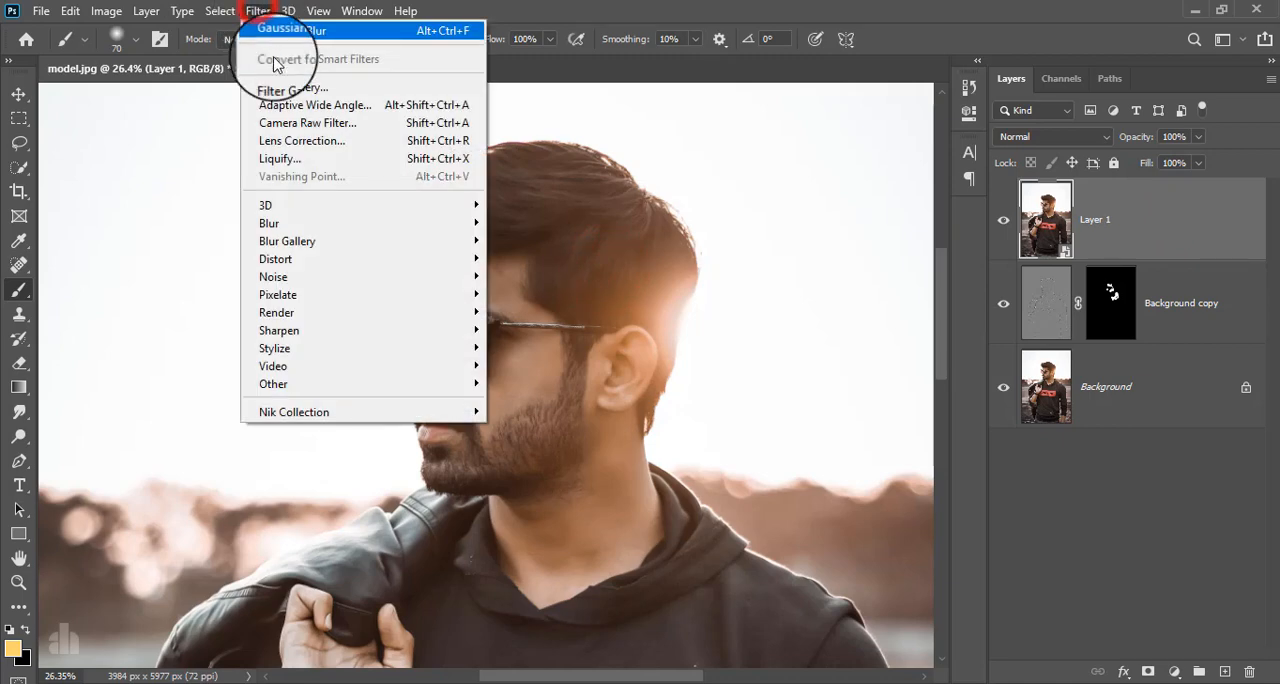
left_click(309, 130)
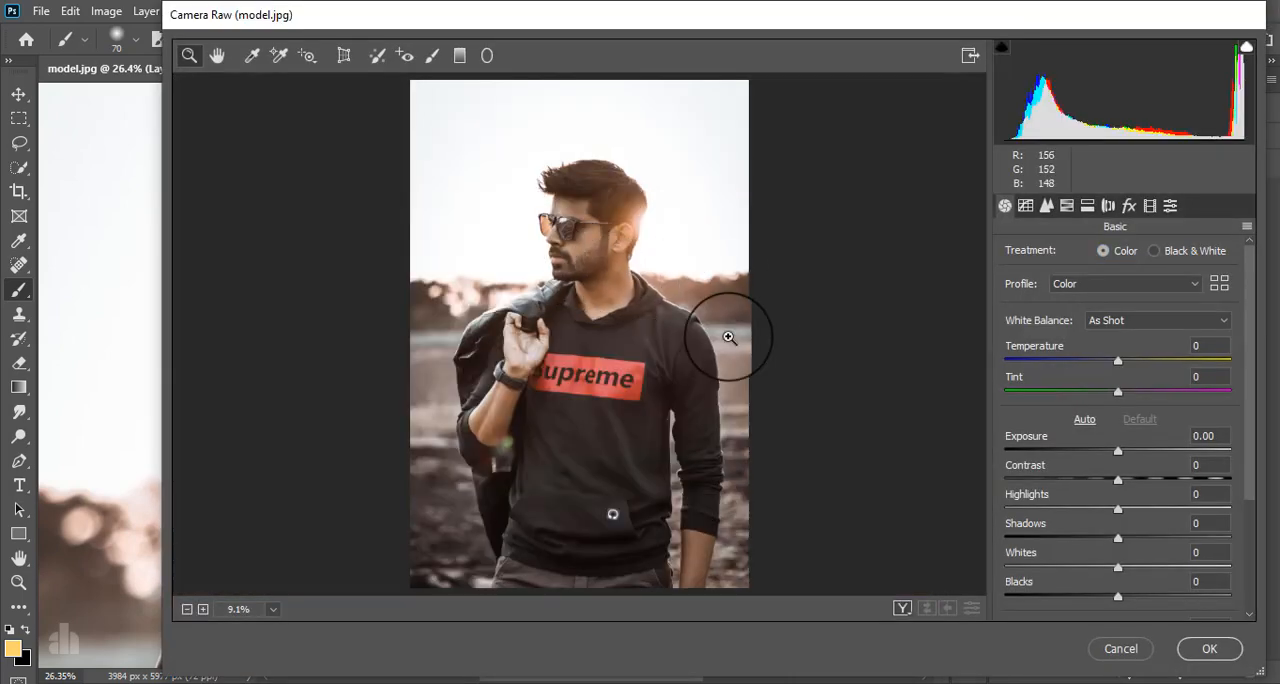
left_click_drag(1118, 366, 1105, 364)
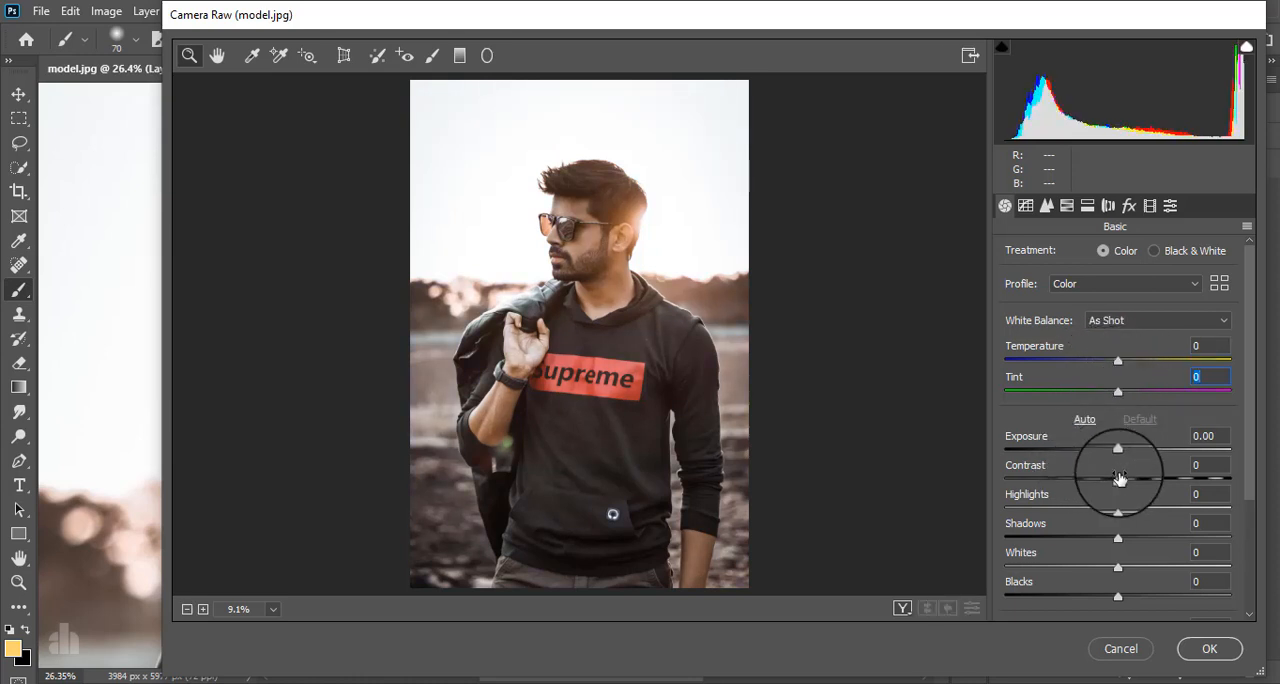
left_click_drag(1122, 513, 981, 517)
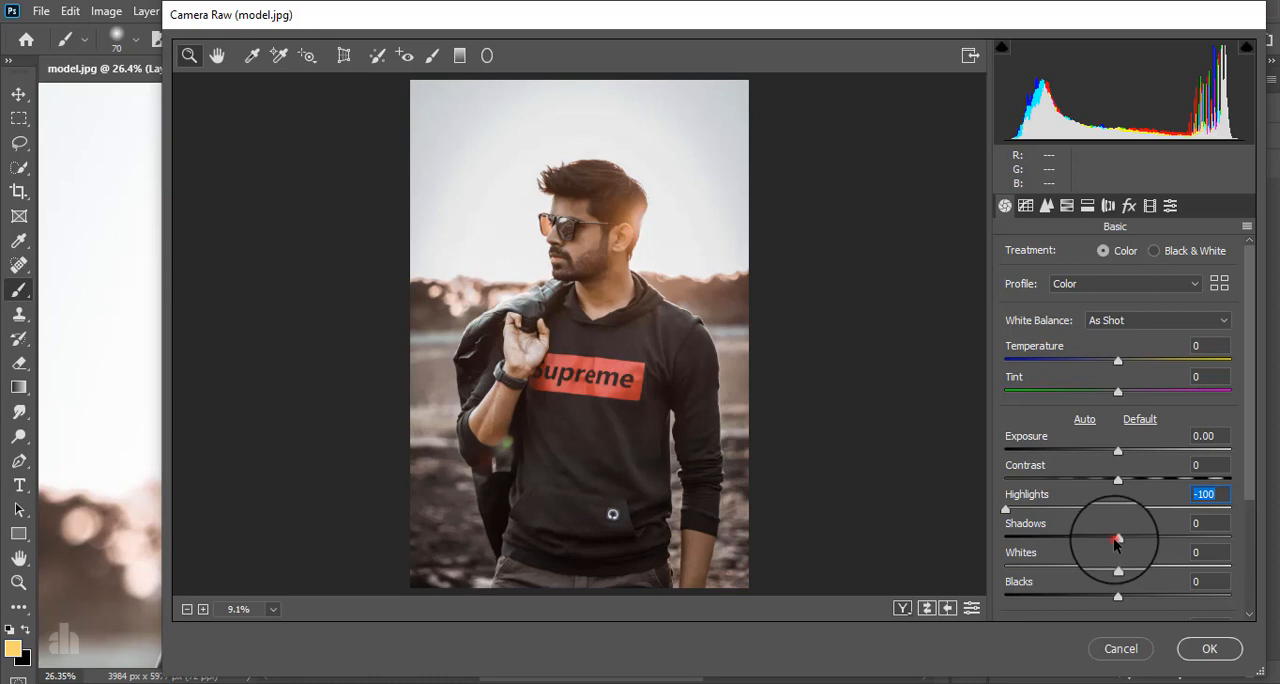
left_click_drag(1117, 541, 1073, 540)
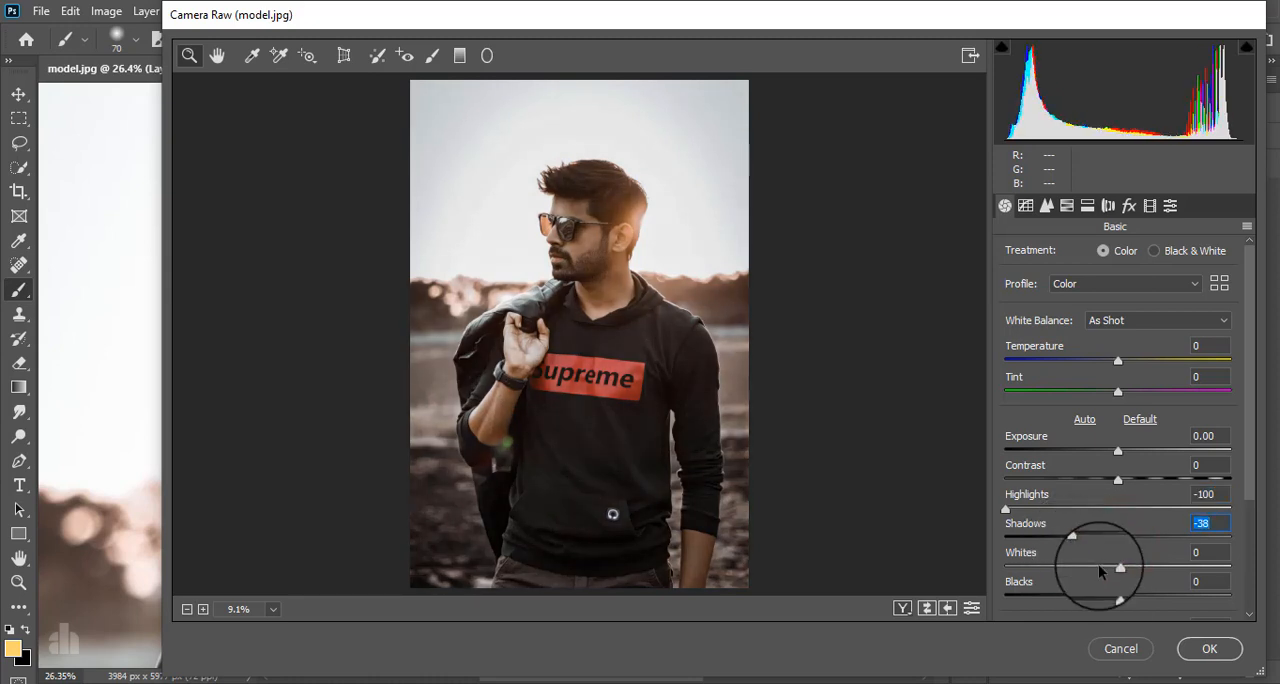
left_click_drag(1146, 597, 1155, 596)
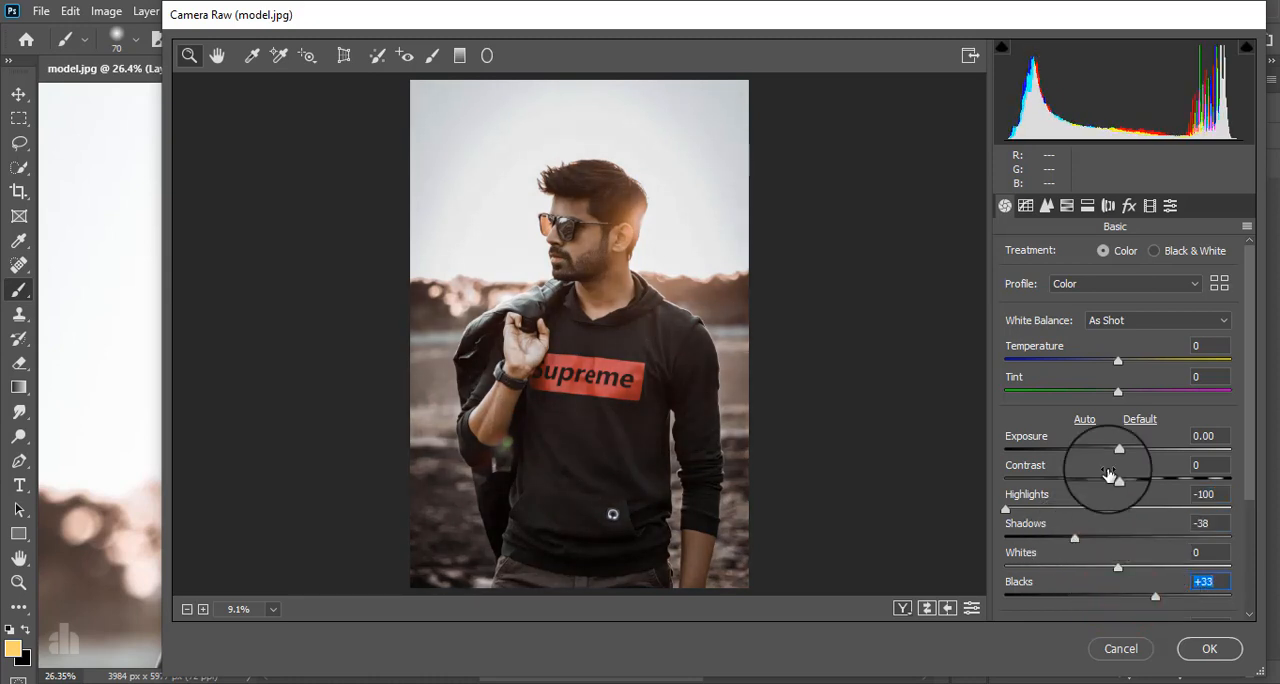
Set the basic adjustments Exposure to +0.75, Texture to +7 and Vibrance to +24.
left_click_drag(1120, 455, 1138, 450)
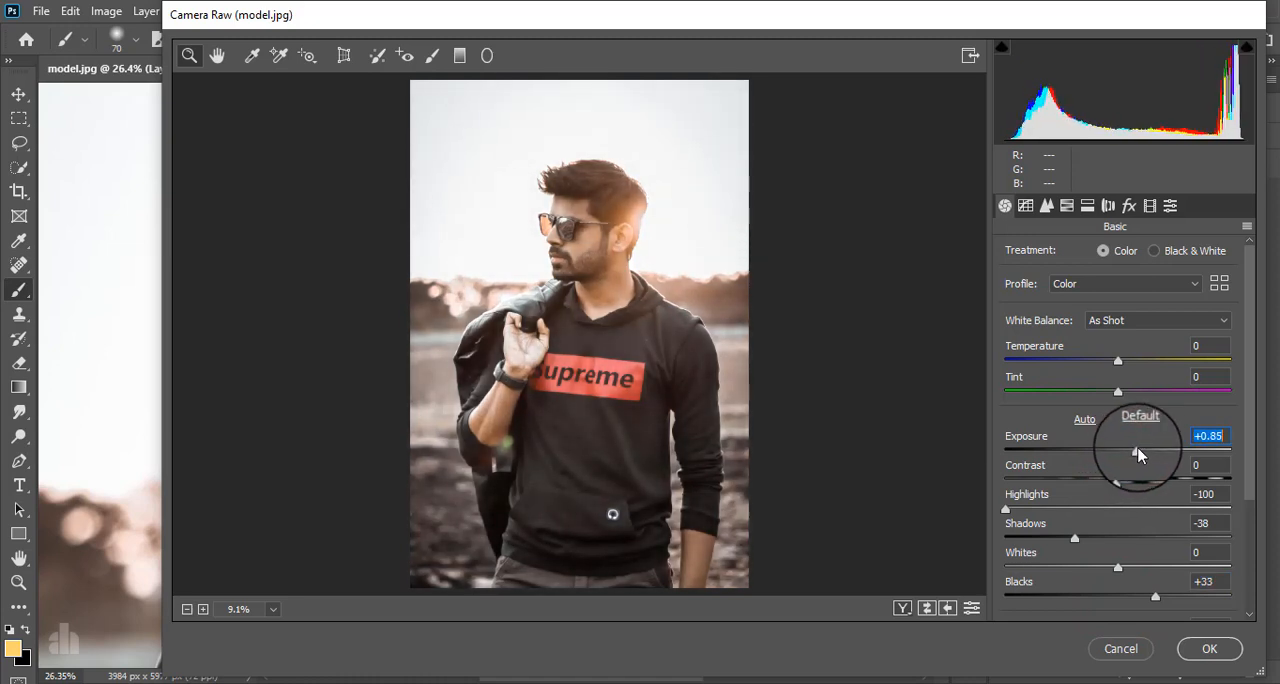
left_click_drag(1249, 394, 1245, 570)
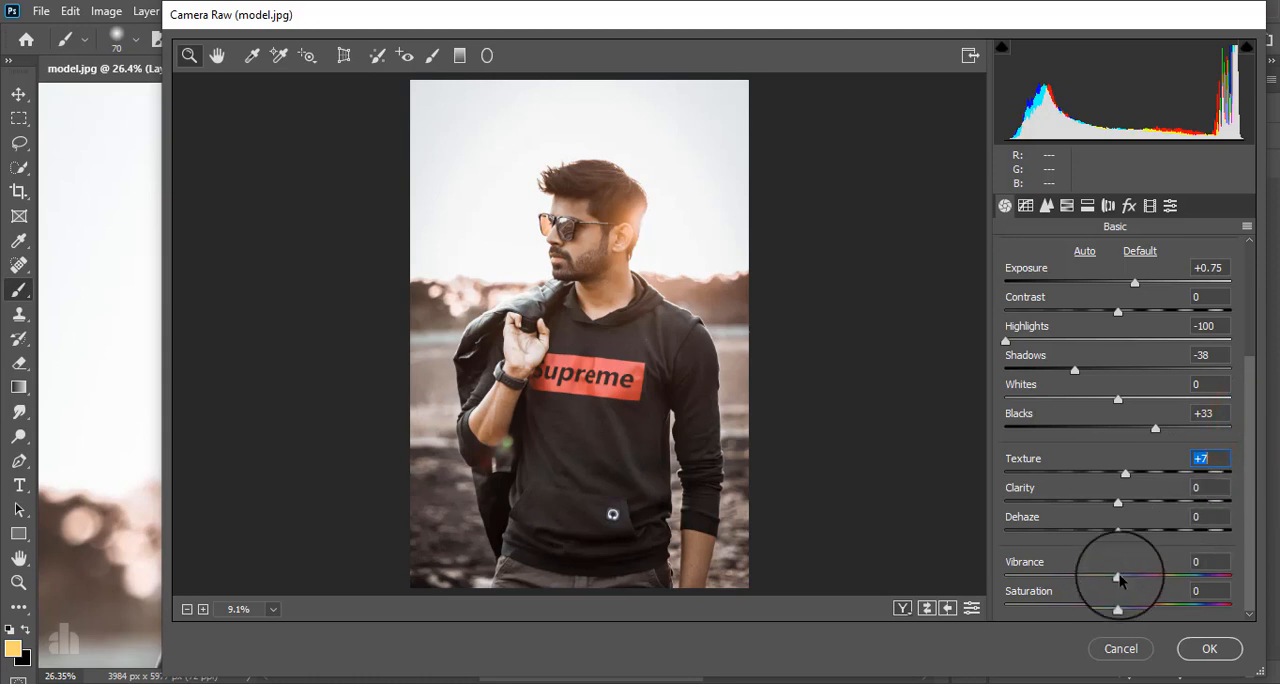
left_click_drag(1118, 577, 1146, 576)
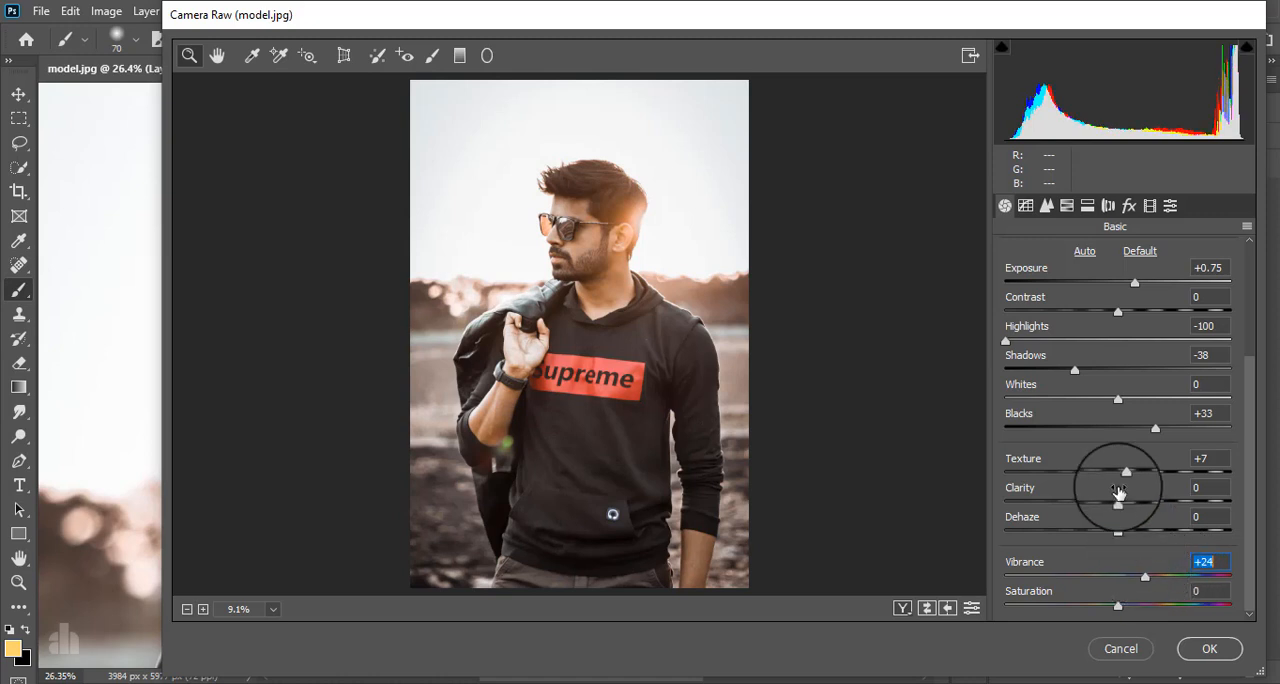
Set the HSL saturation of Yellows to +18 and of Greens to +20.
left_click(1046, 205)
left_click(1088, 254)
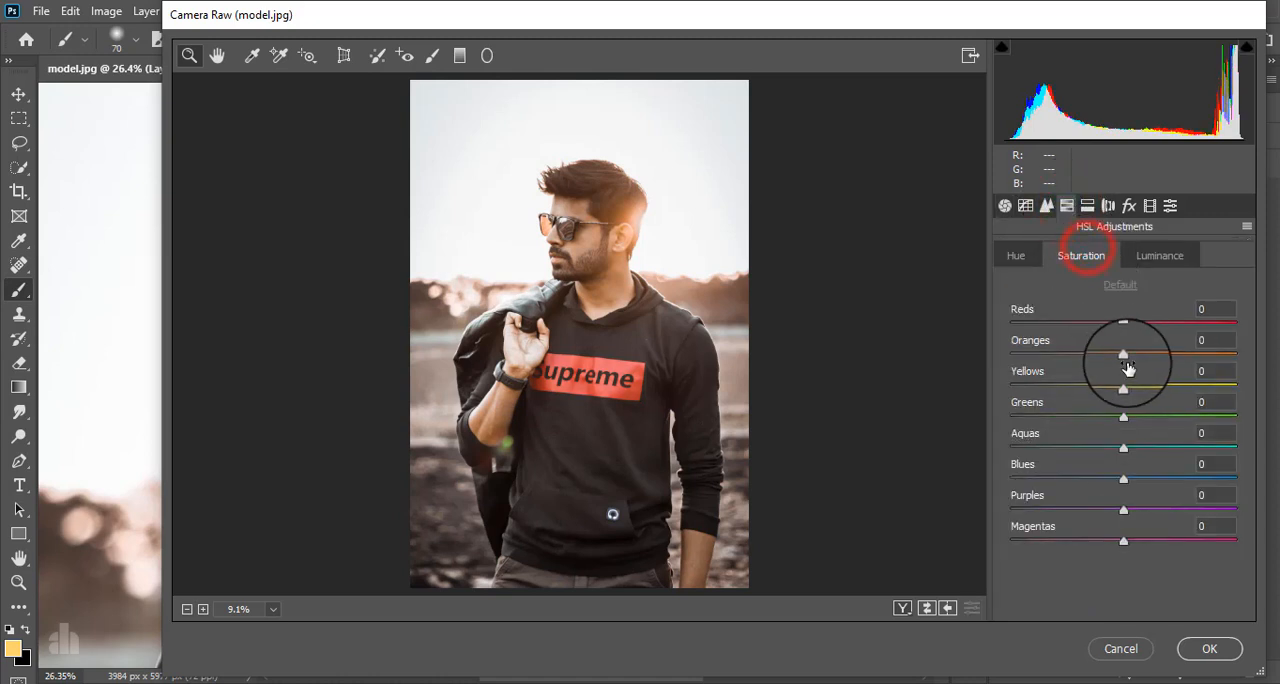
left_click_drag(1123, 386, 1021, 386)
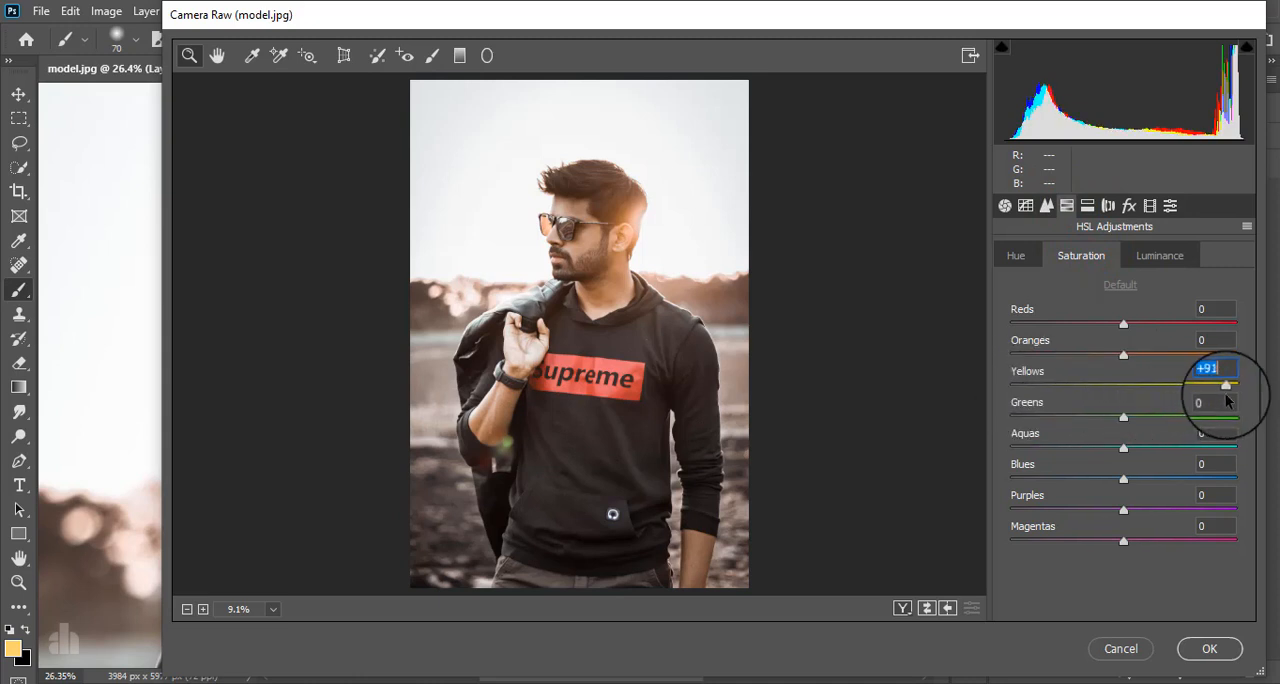
left_click_drag(1226, 393, 1146, 410)
left_click(1122, 416)
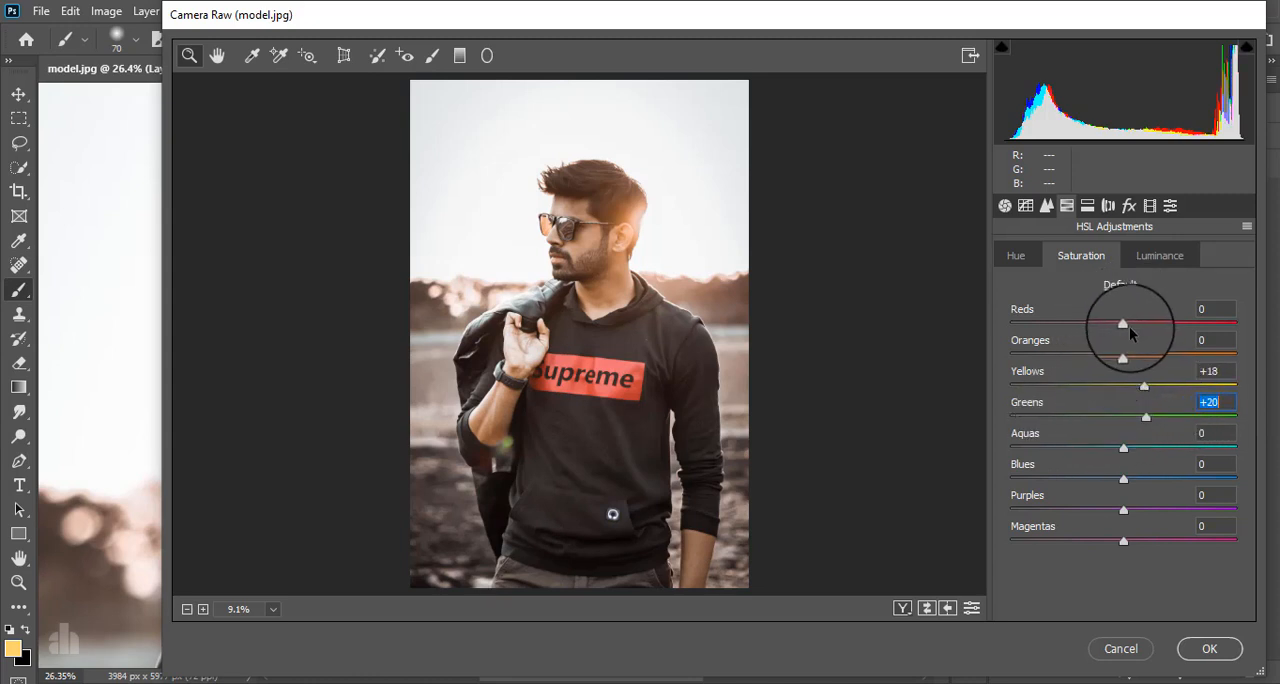
Set the HSL luminance of Yellows to -39 and Greens to -18, and the hue of Yellows to -43 and Oranges to +5.
left_click(1131, 262)
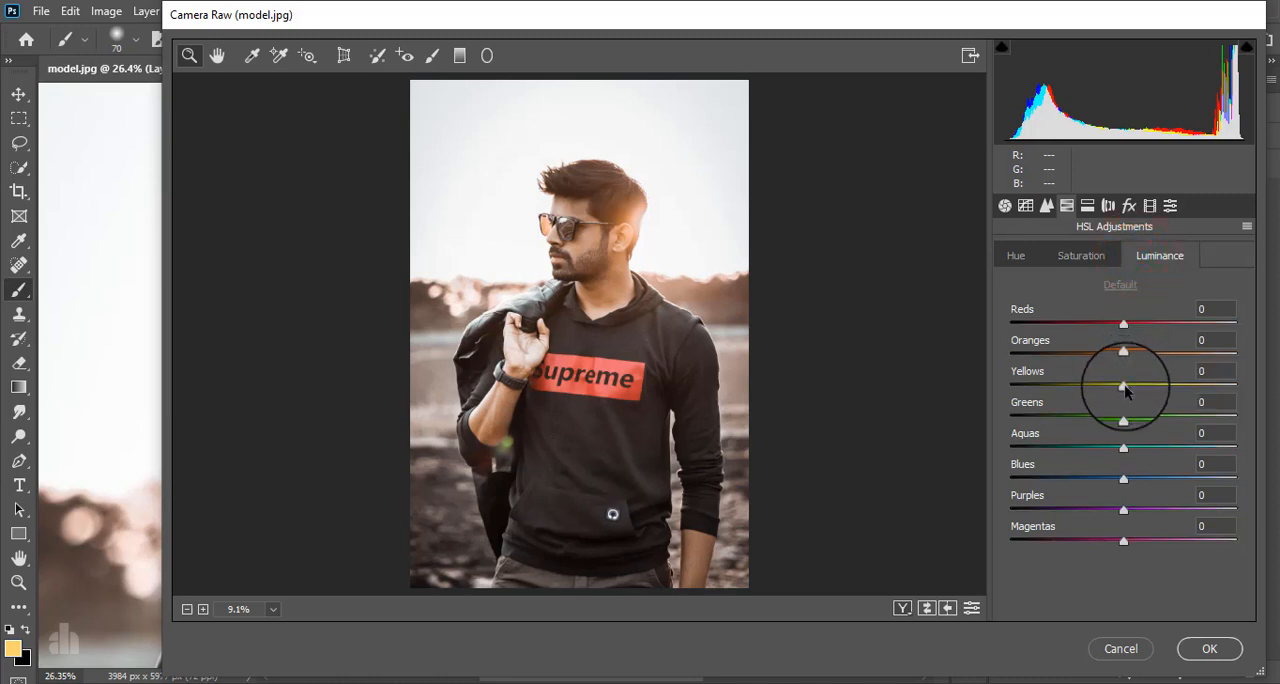
left_click_drag(1125, 390, 1105, 425)
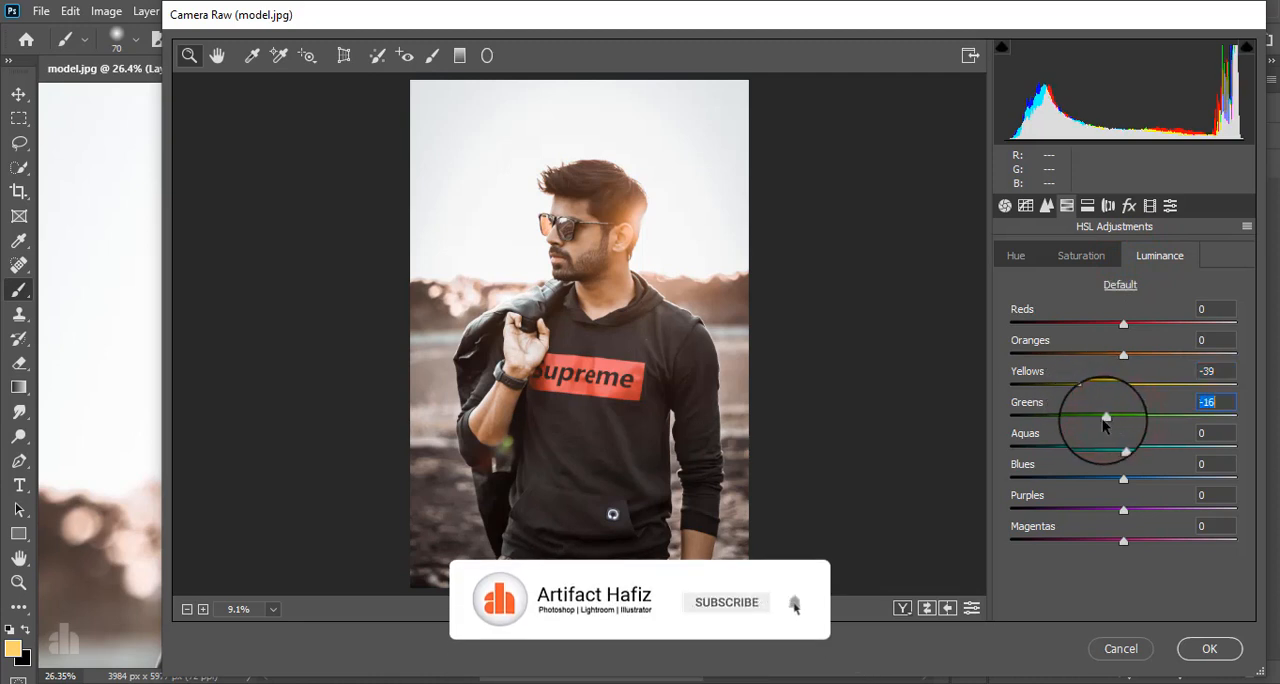
left_click(1015, 255)
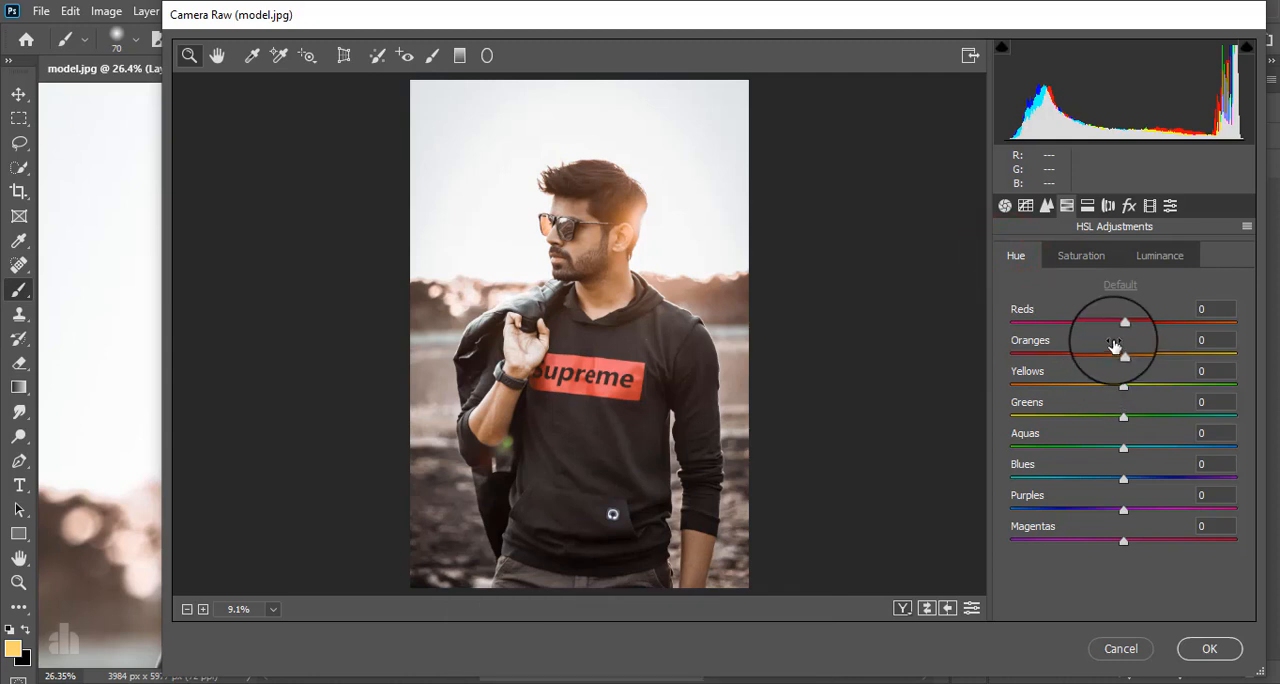
left_click_drag(1107, 391, 1072, 396)
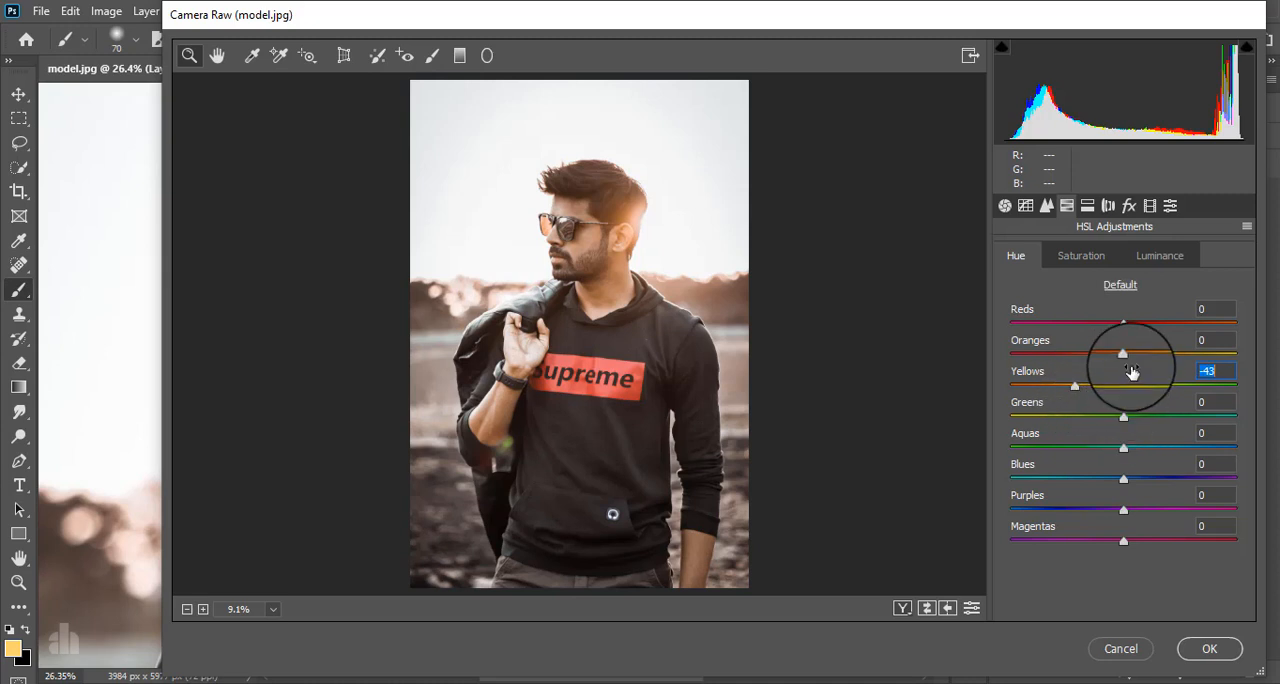
mouse_move(1123, 355)
left_mouse_down()
mouse_move(1095, 353)
mouse_move(1158, 356)
mouse_move(1128, 357)
left_mouse_up()
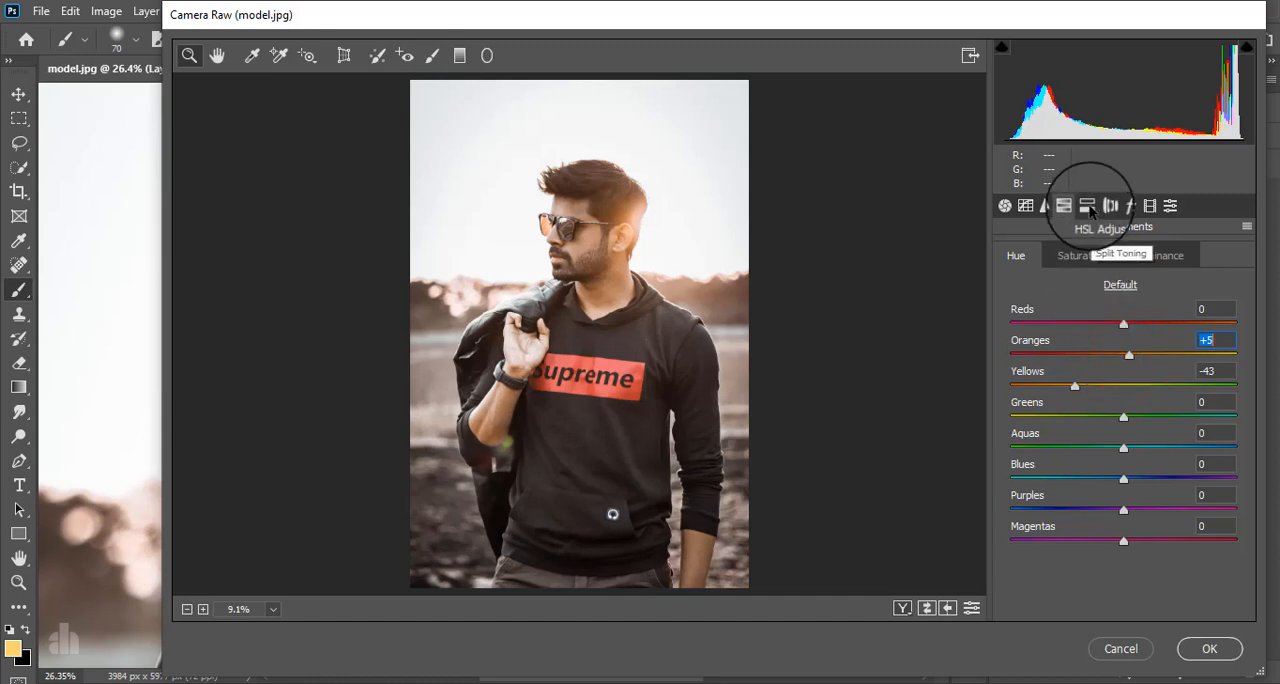
Add shadow, midtone and highlight points to the RGB point tone curve and lift its black point to output 11.
left_click(1022, 206)
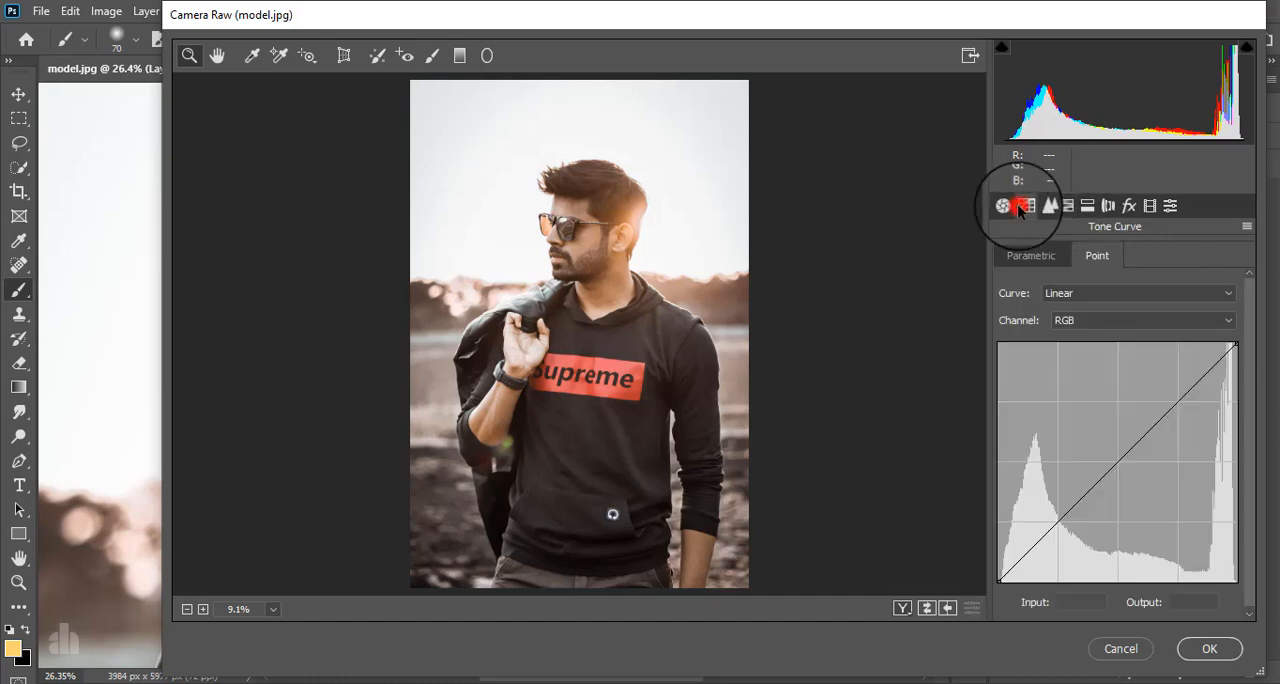
left_click(1058, 522)
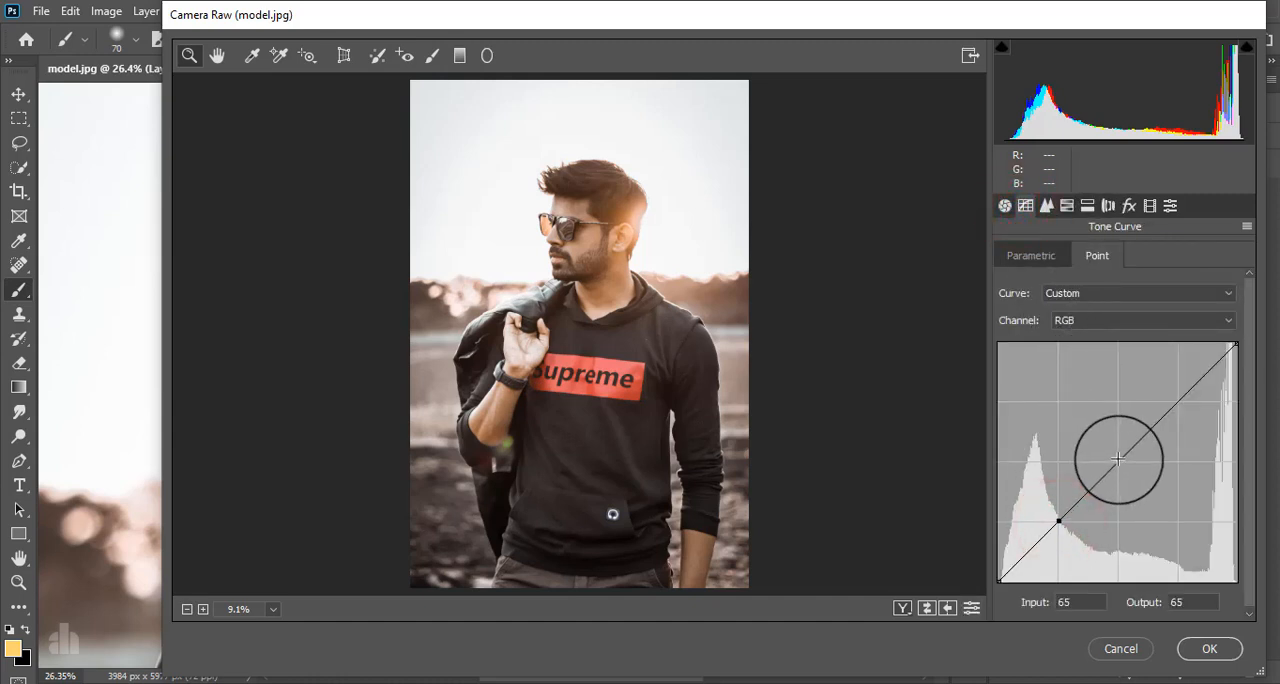
left_click(1180, 399)
left_click_drag(999, 575, 986, 571)
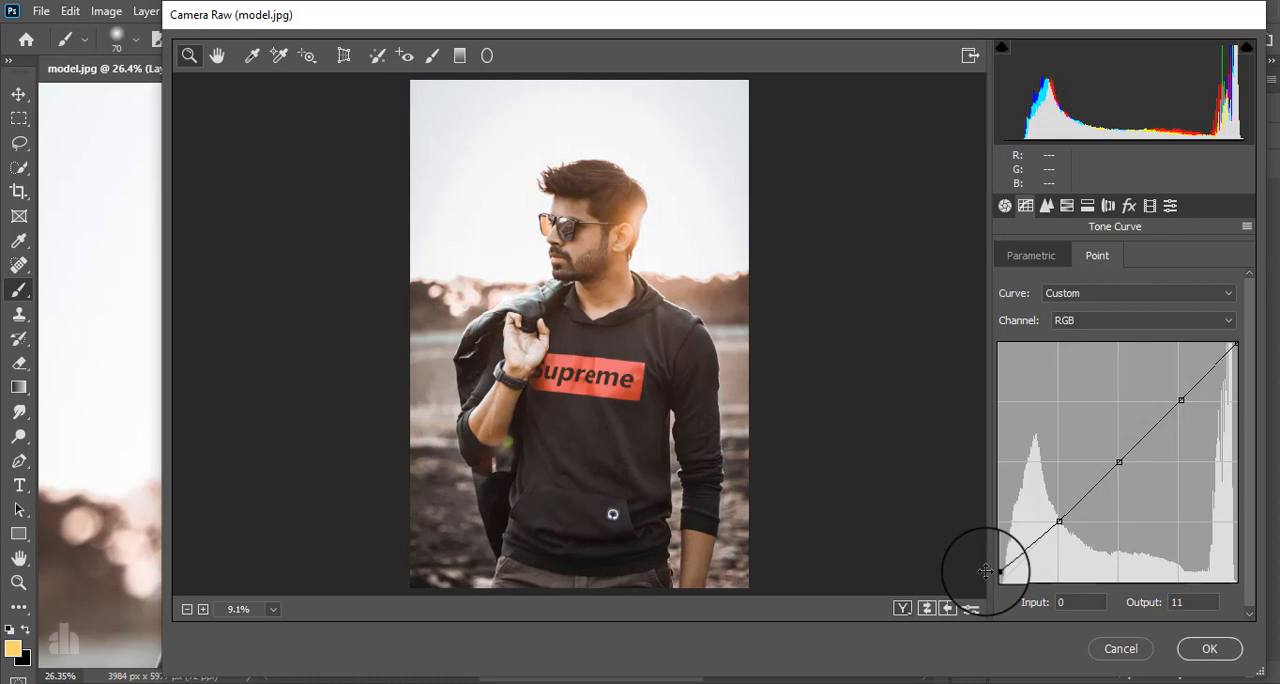
Shape the tone curve by moving the midtone point to 131/137, the highlight point to 197/210 and the shadow point to 65/60.
left_click_drag(1116, 461, 1116, 452)
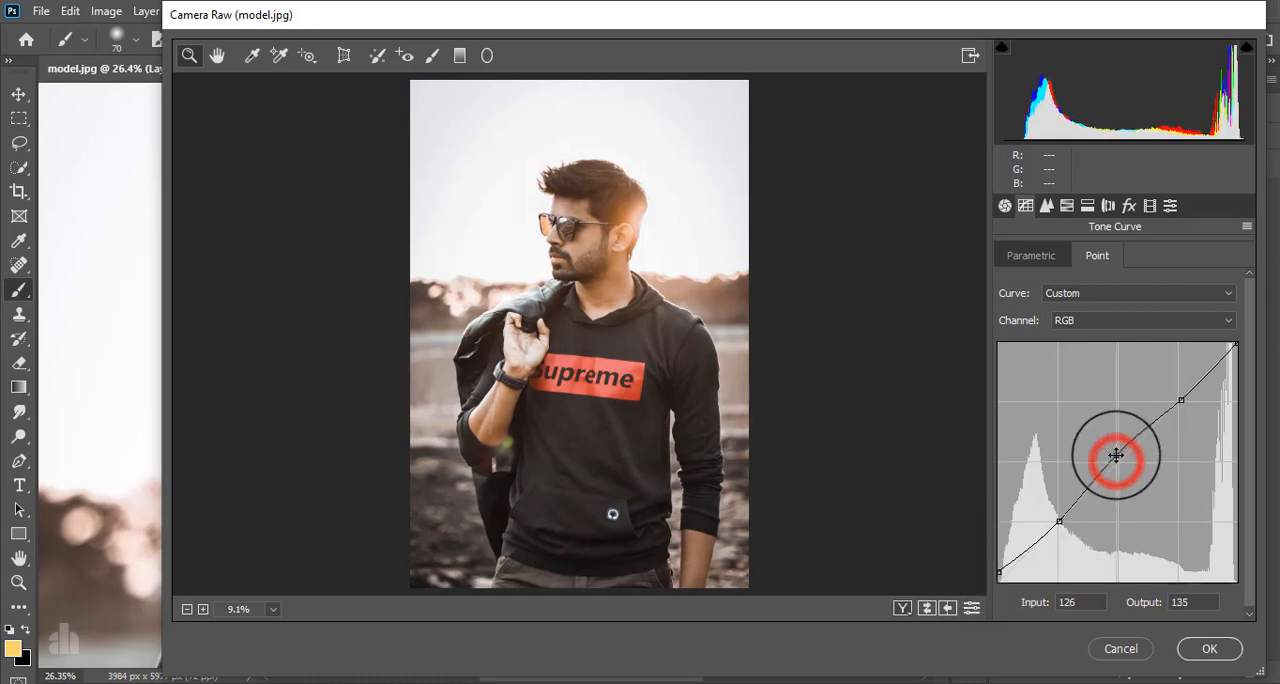
left_click(1182, 396)
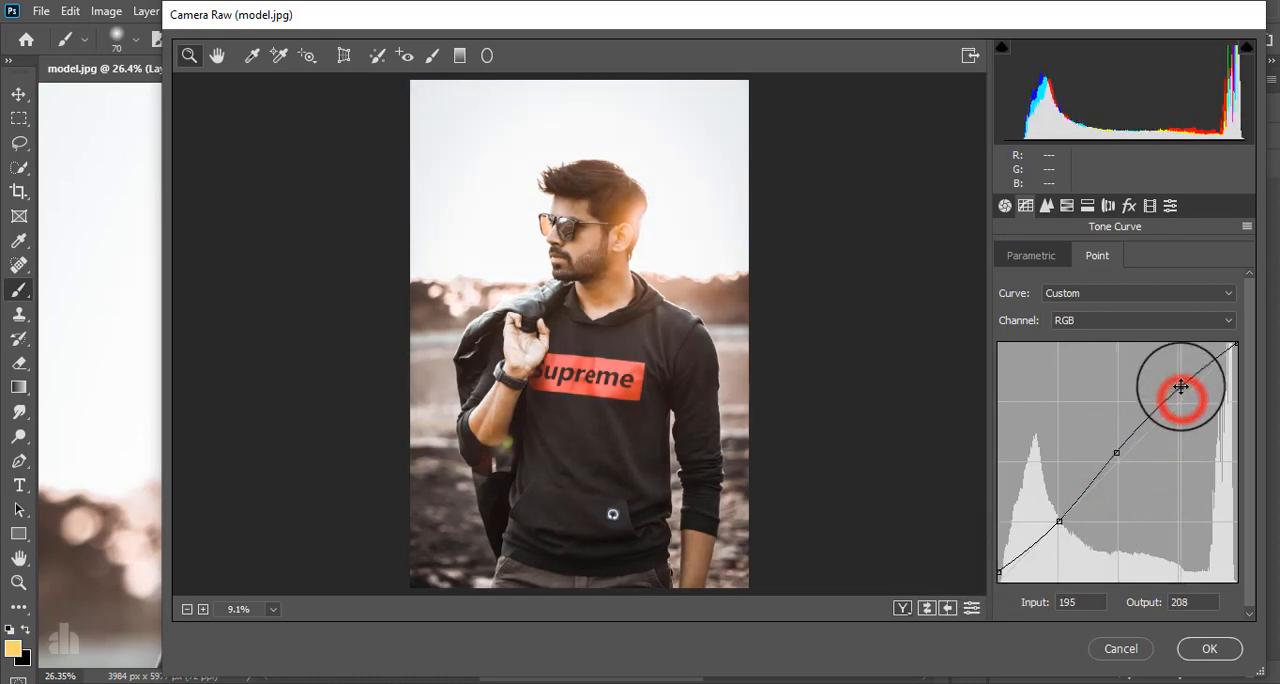
left_click_drag(1183, 388, 1183, 384)
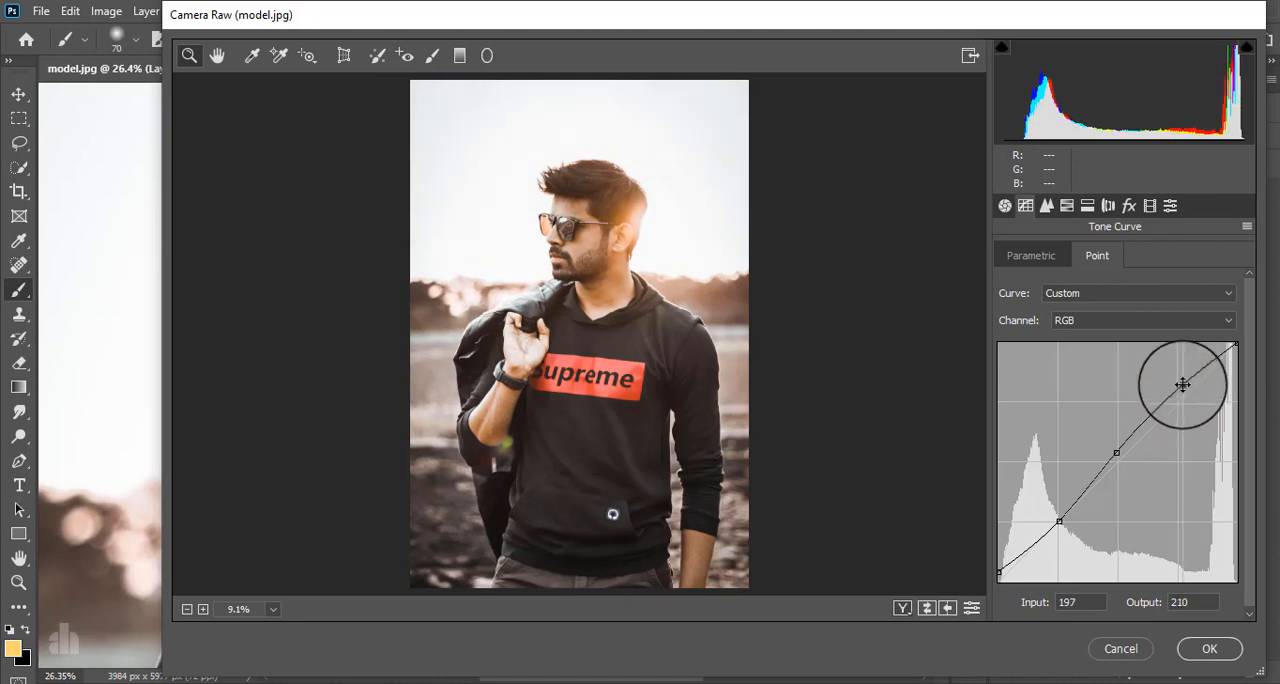
left_click_drag(1116, 453, 1121, 452)
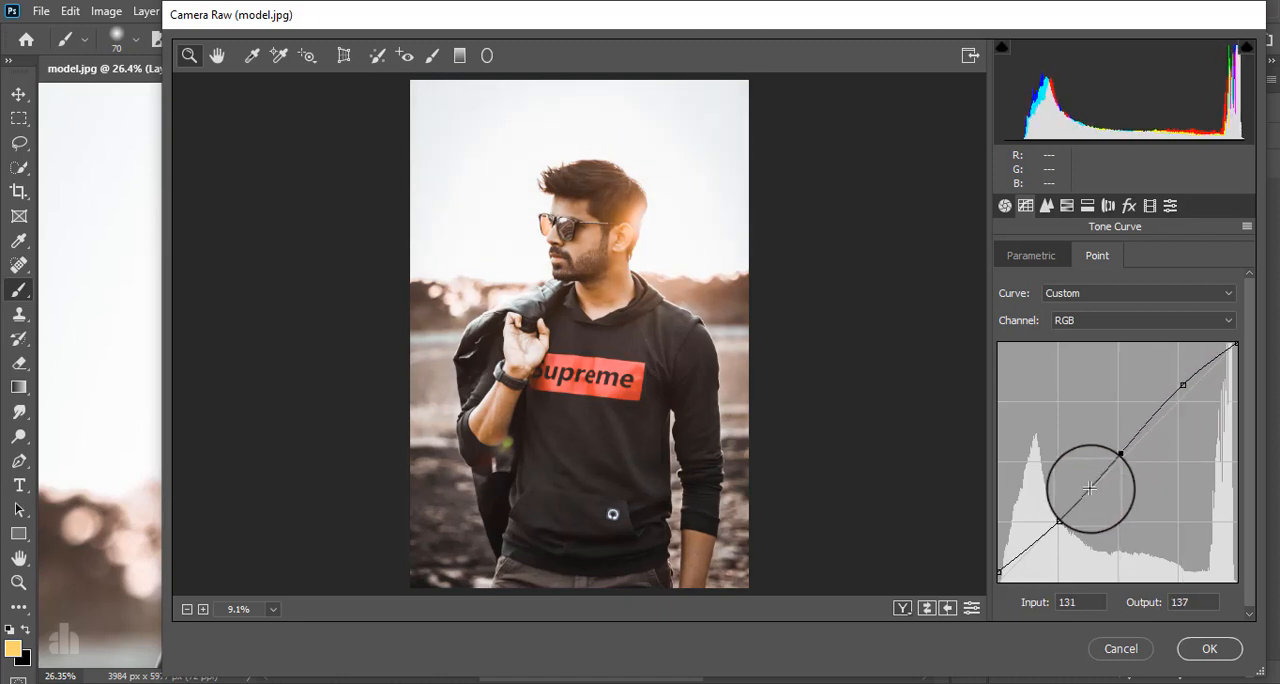
left_click_drag(1059, 519, 1058, 524)
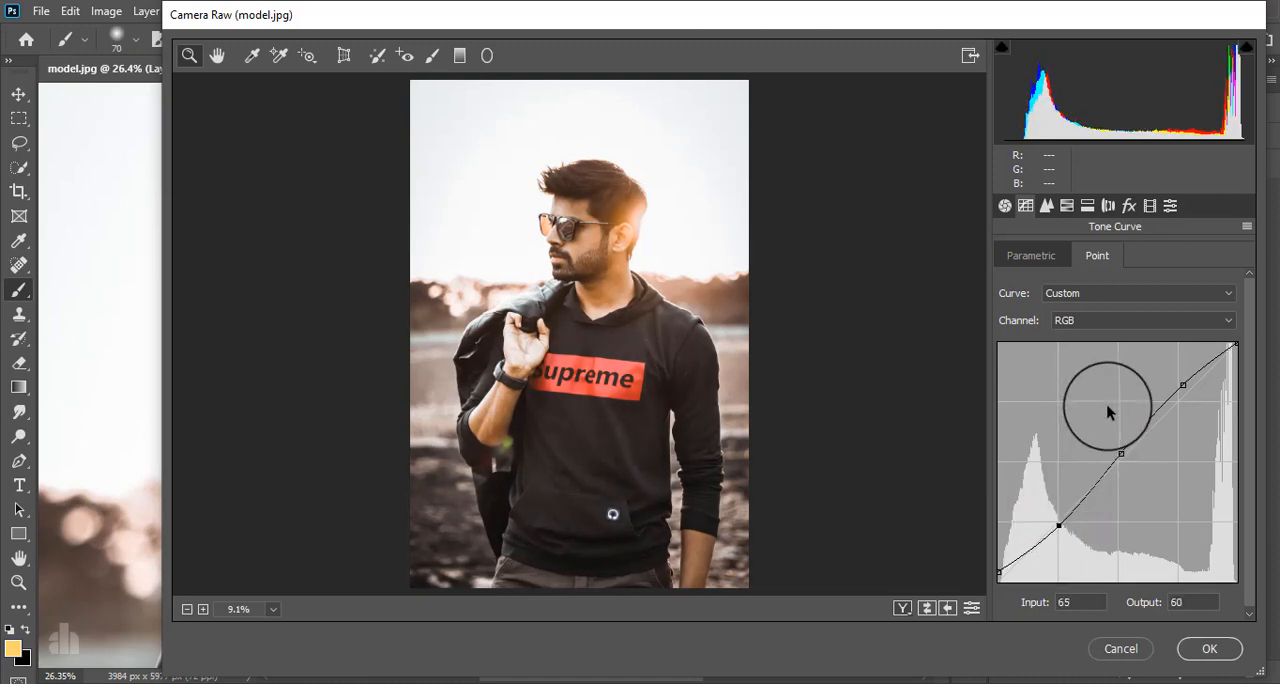
Split-tone the highlights with Hue 44 and Saturation 13.
left_click(1088, 205)
left_click_drag(1011, 312, 1090, 310)
left_click_drag(1012, 283, 1042, 311)
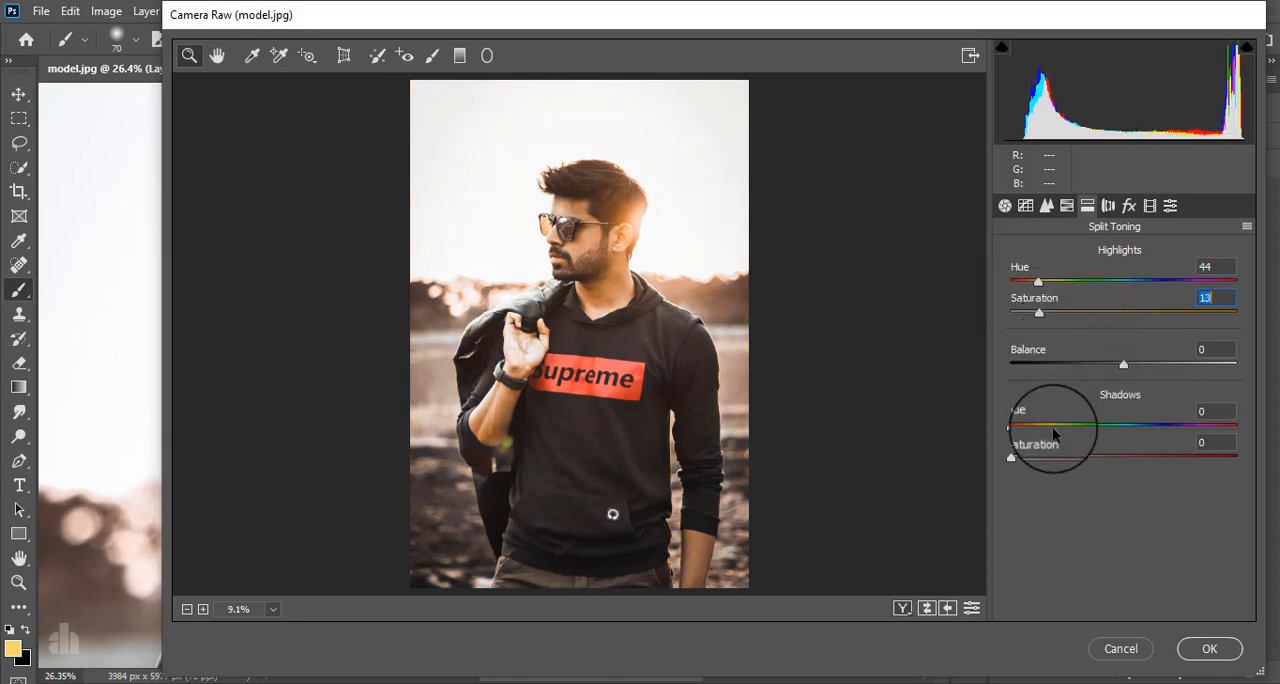
Split-tone the shadows with Hue 249 and Saturation 8.
left_click_drag(1011, 459, 1160, 425)
left_click(1010, 427)
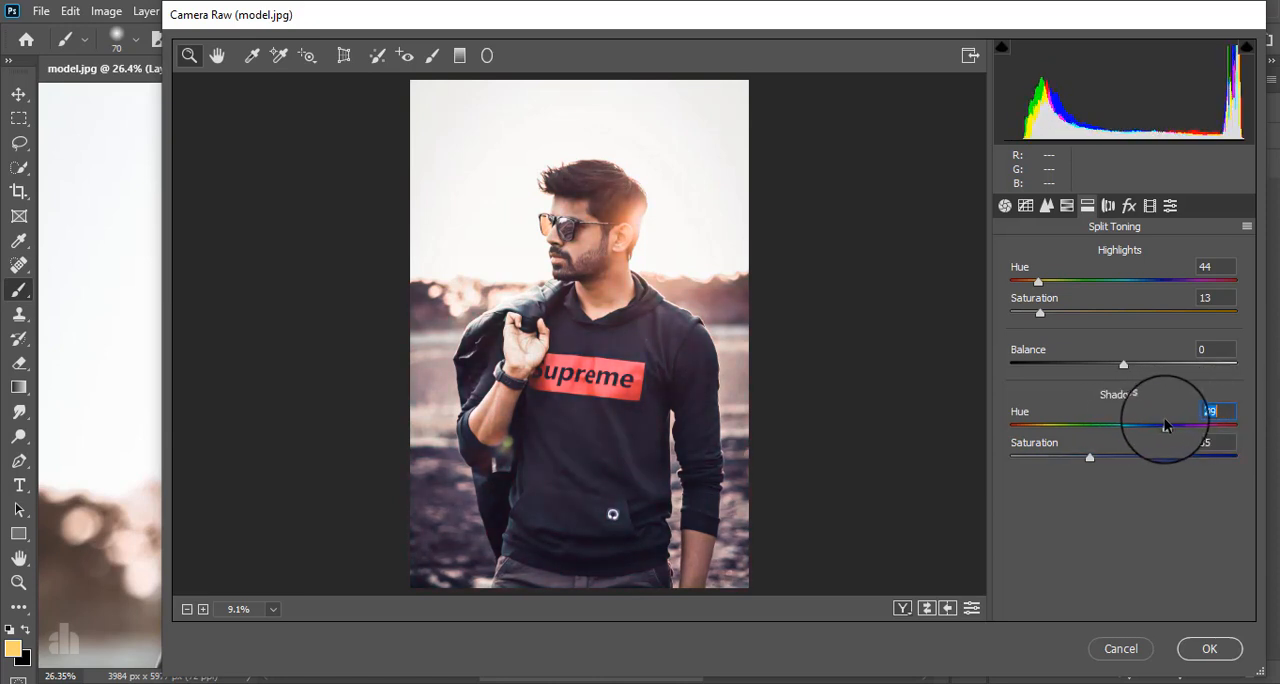
left_click_drag(1090, 462, 1034, 458)
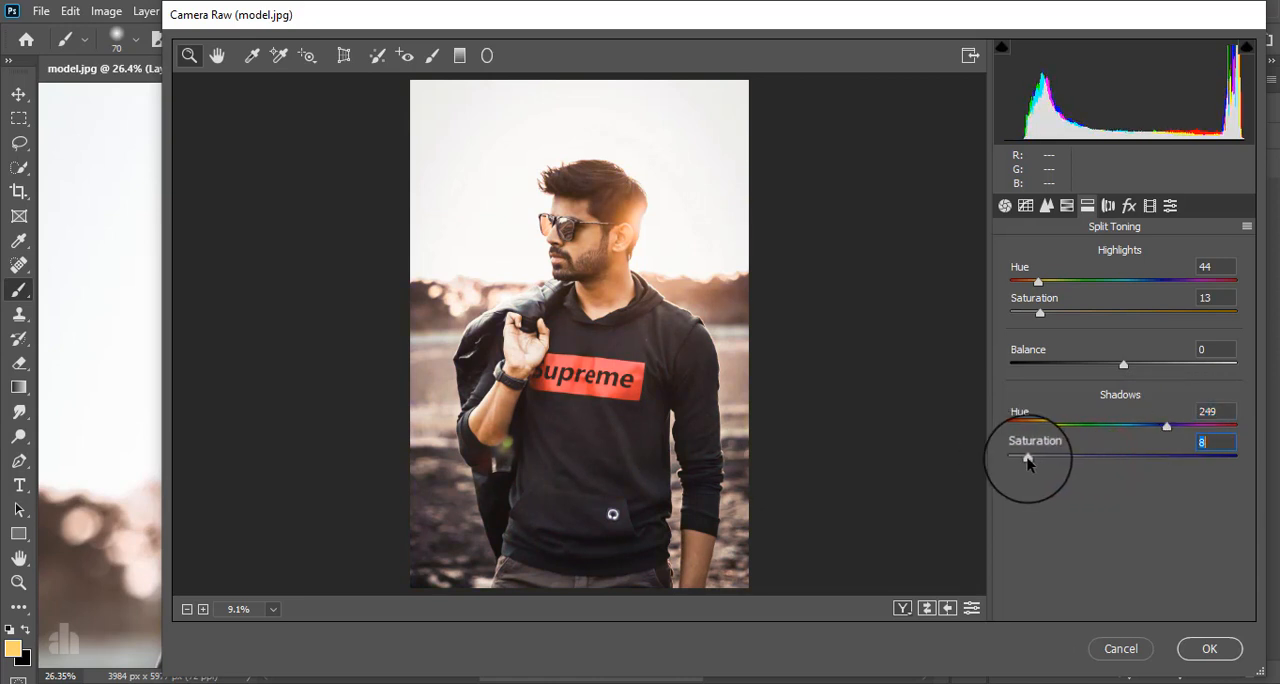
Add a post-crop vignette with Amount -30 and Feather 73.
left_click(1128, 206)
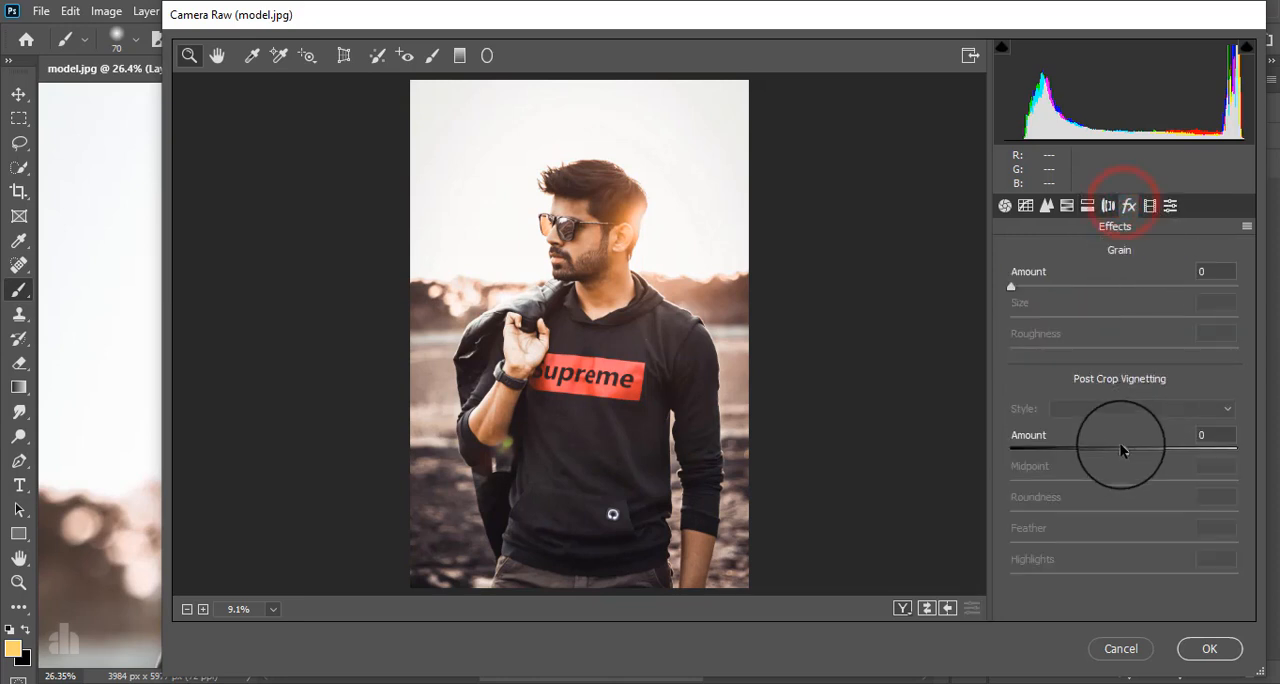
left_click_drag(1120, 449, 1086, 453)
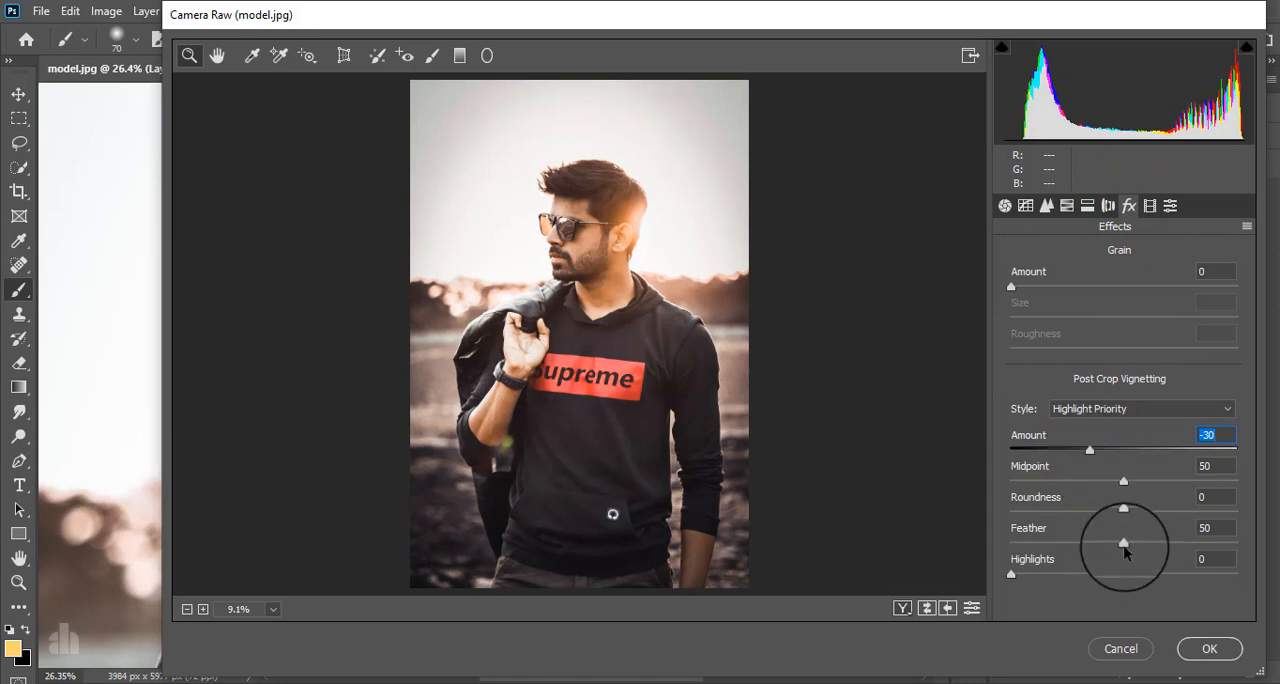
left_click_drag(1124, 543, 1175, 543)
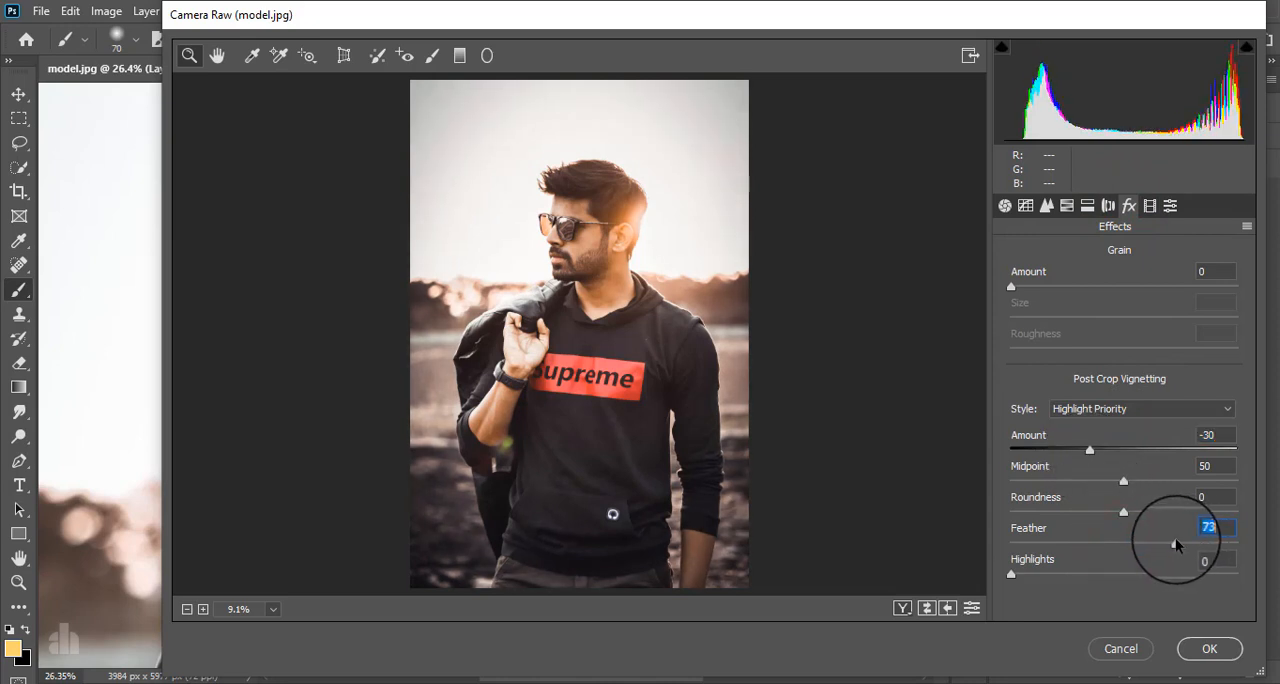
Calibrate the Red Primary to Hue +3 and Saturation -12, and the Green Primary to Hue +15 and Saturation +27.
left_click(1150, 208)
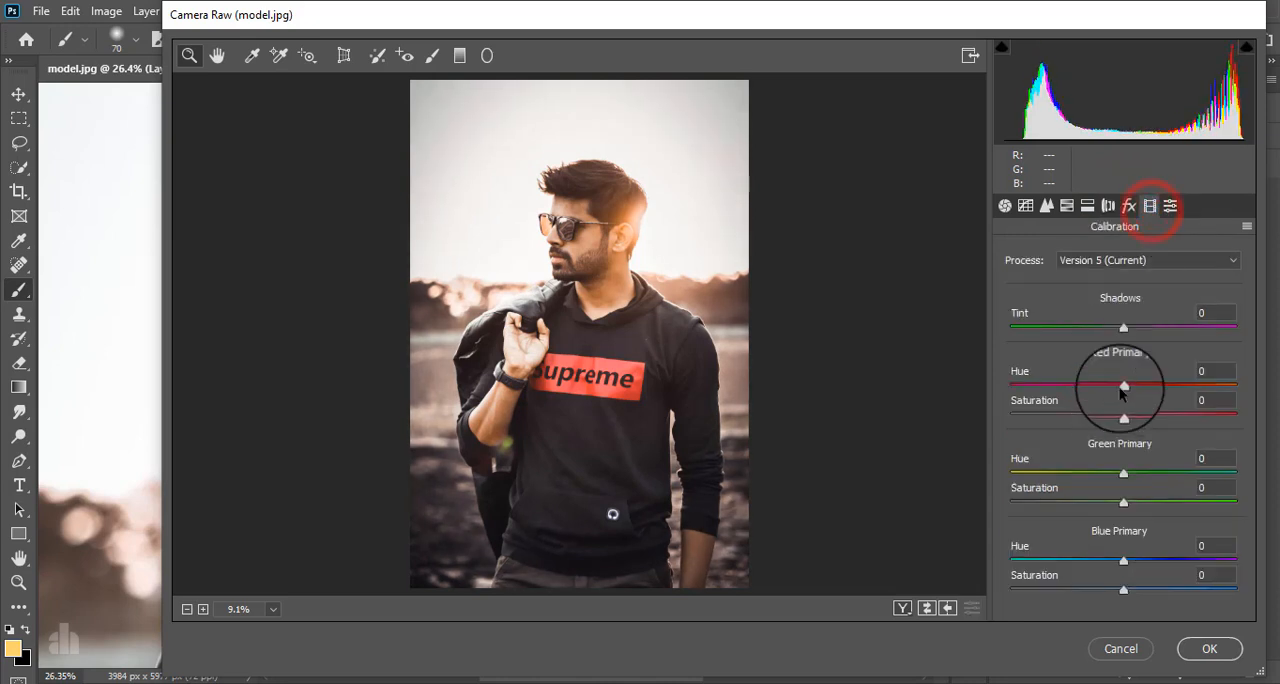
left_click_drag(1124, 390, 1110, 420)
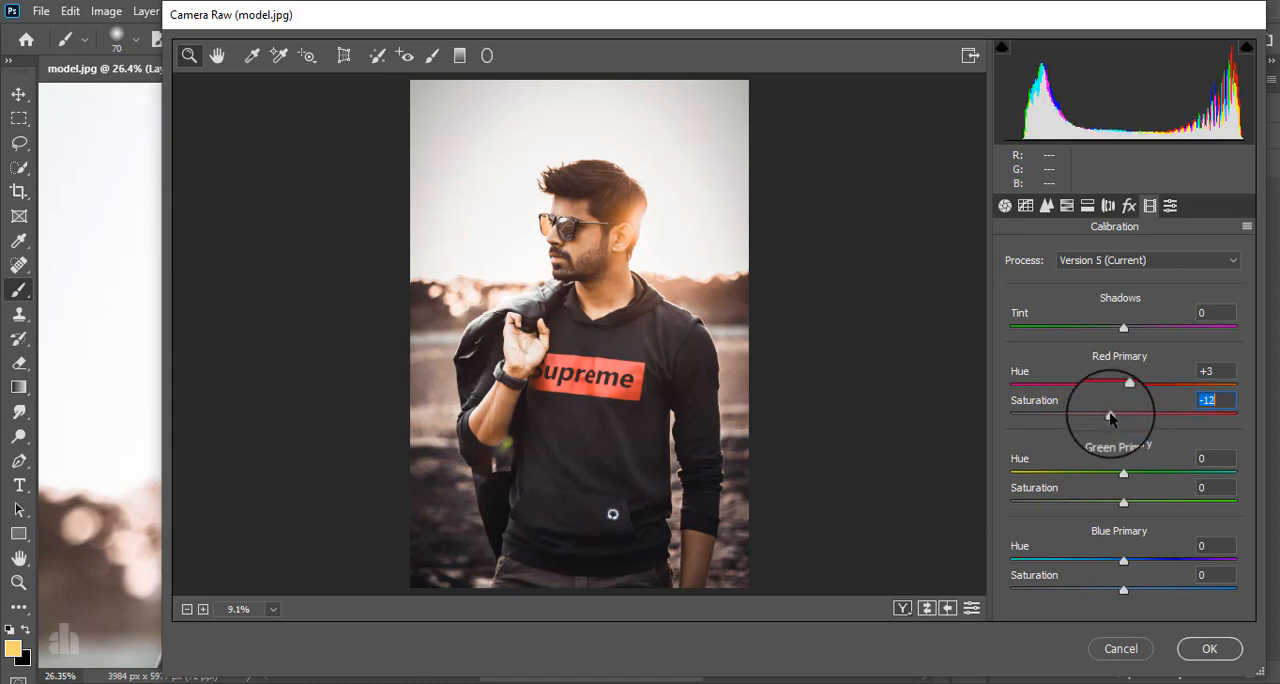
mouse_move(1123, 473)
left_mouse_down()
mouse_move(1160, 466)
mouse_move(1065, 472)
mouse_move(1166, 458)
mouse_move(1142, 466)
left_mouse_up()
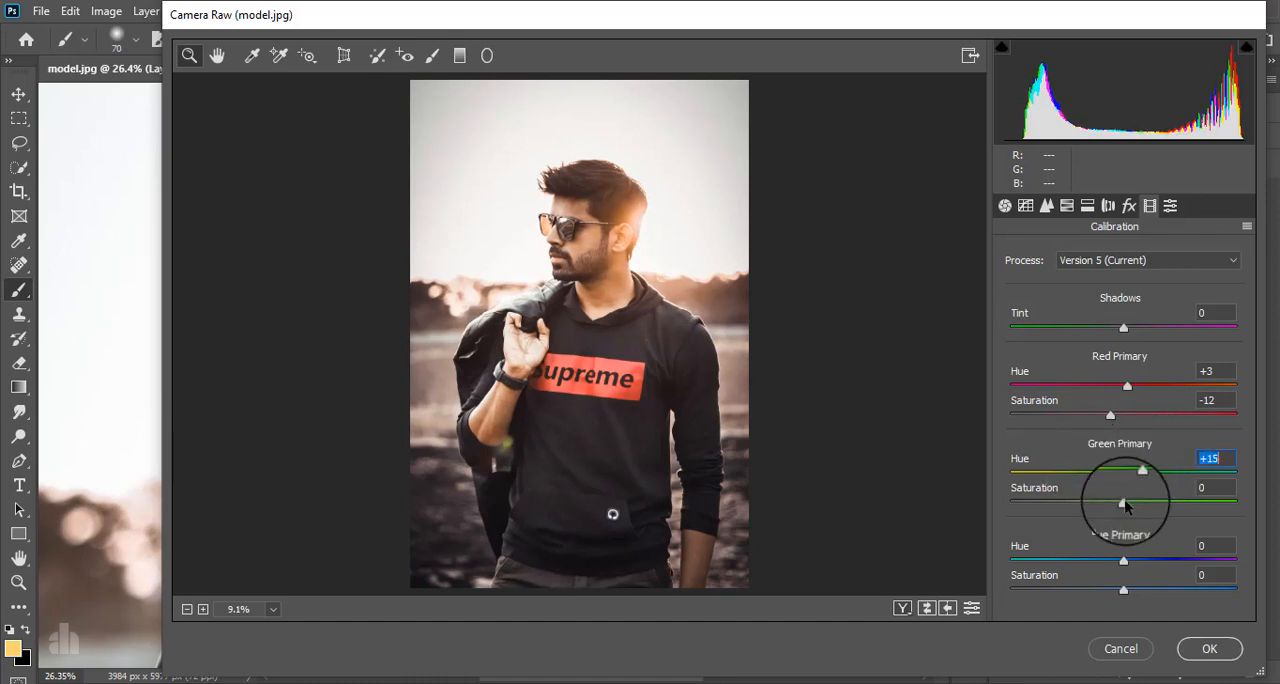
left_click_drag(1082, 499, 1153, 495)
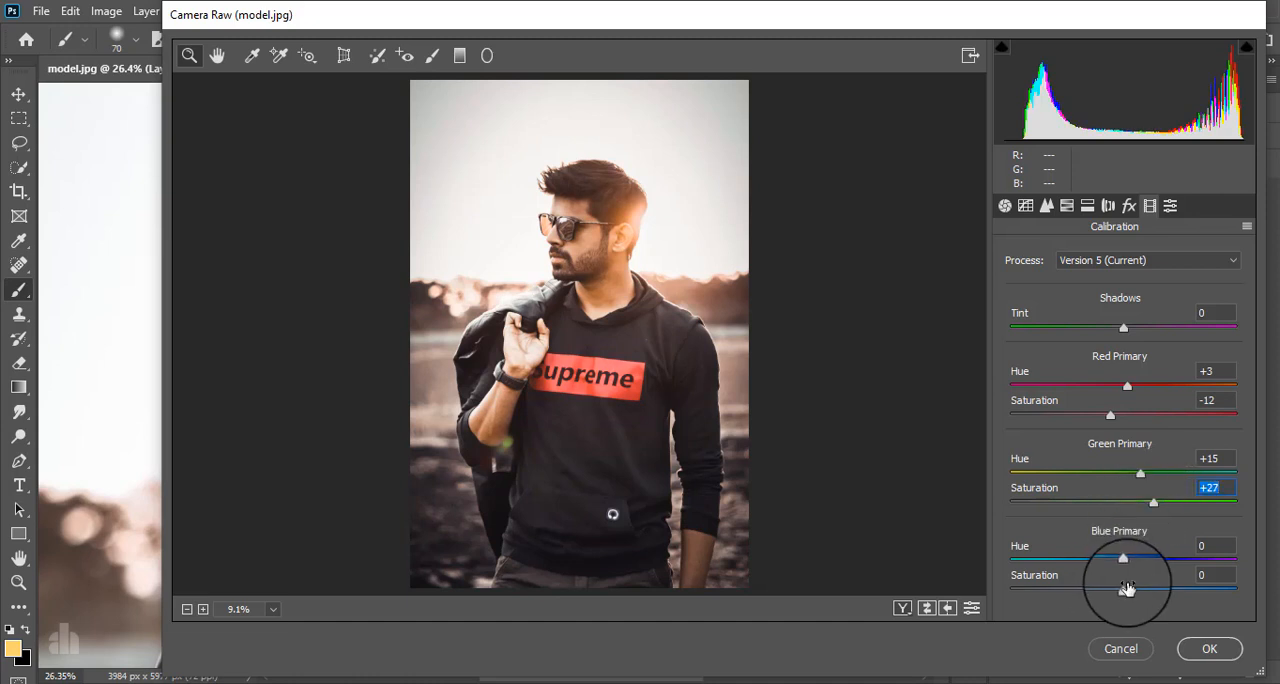
Calibrate the Blue Primary to Hue -10 and Saturation +16, and apply the Camera Raw adjustments to Layer 1.
left_click_drag(1123, 557, 1142, 591)
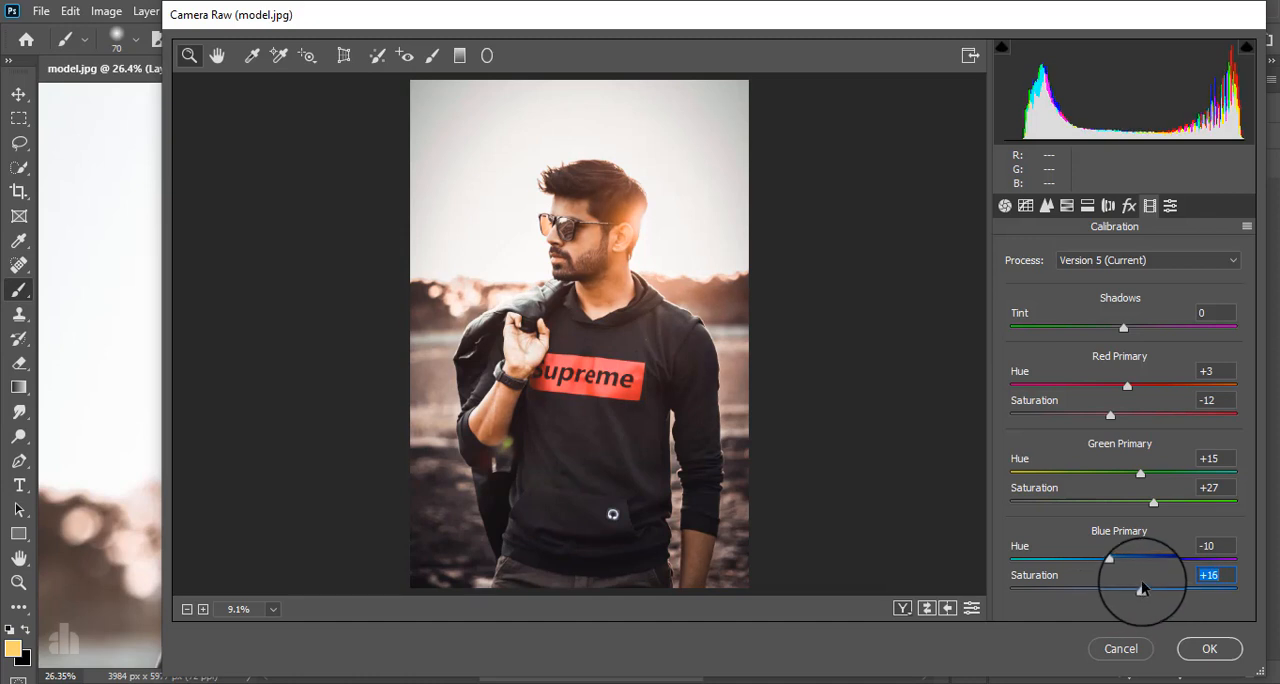
left_click(1005, 206)
scroll(1116, 395, "up", 3)
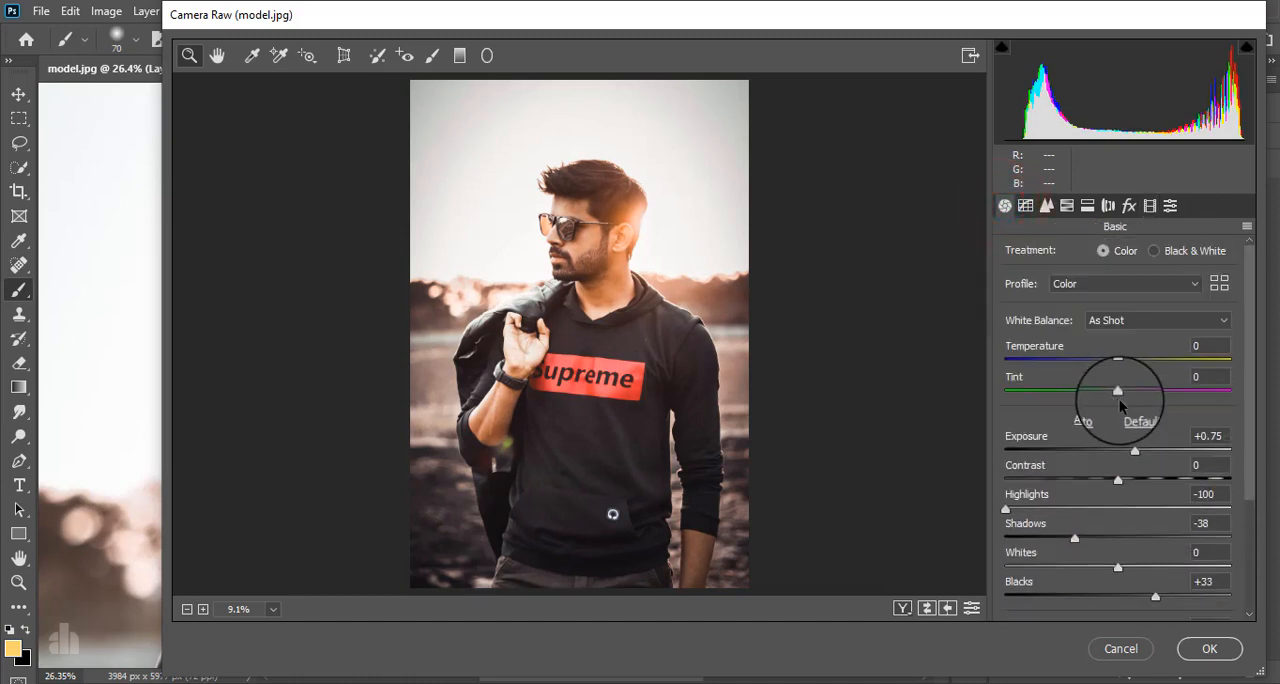
left_click(1209, 648)
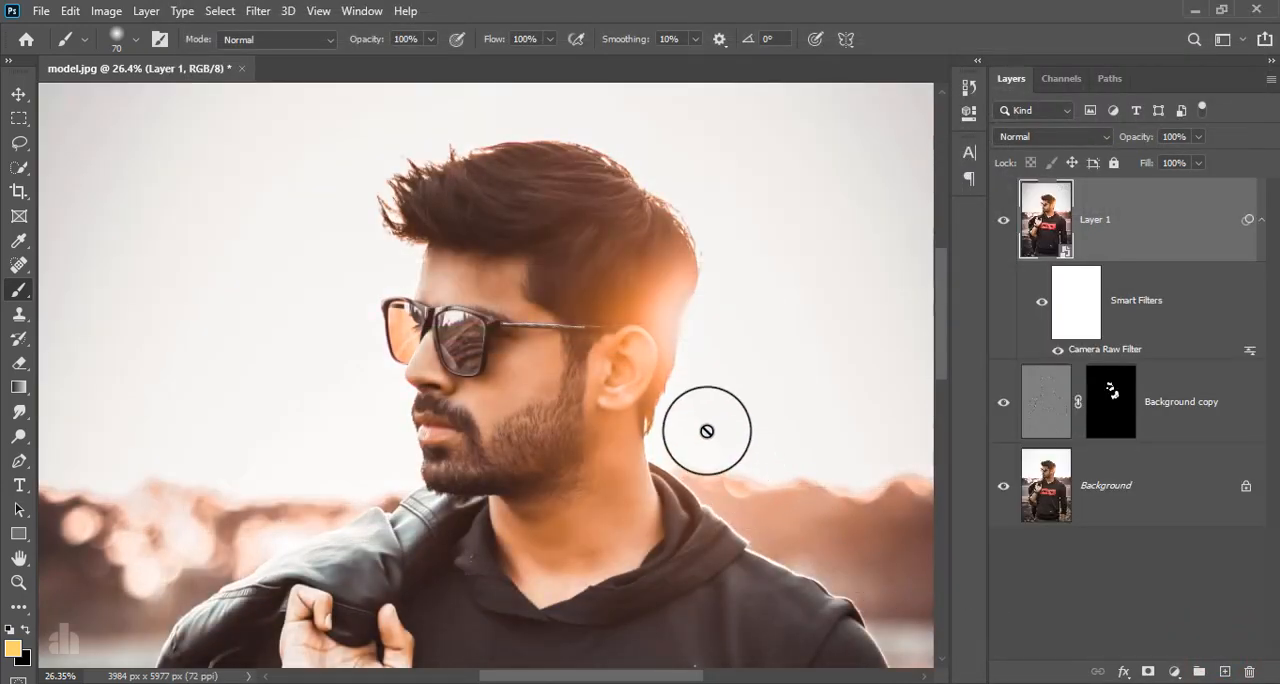
Compare the portrait with and without Layer 1, viewing both the whole image and the face.
left_click(1006, 221)
left_click(1004, 219)
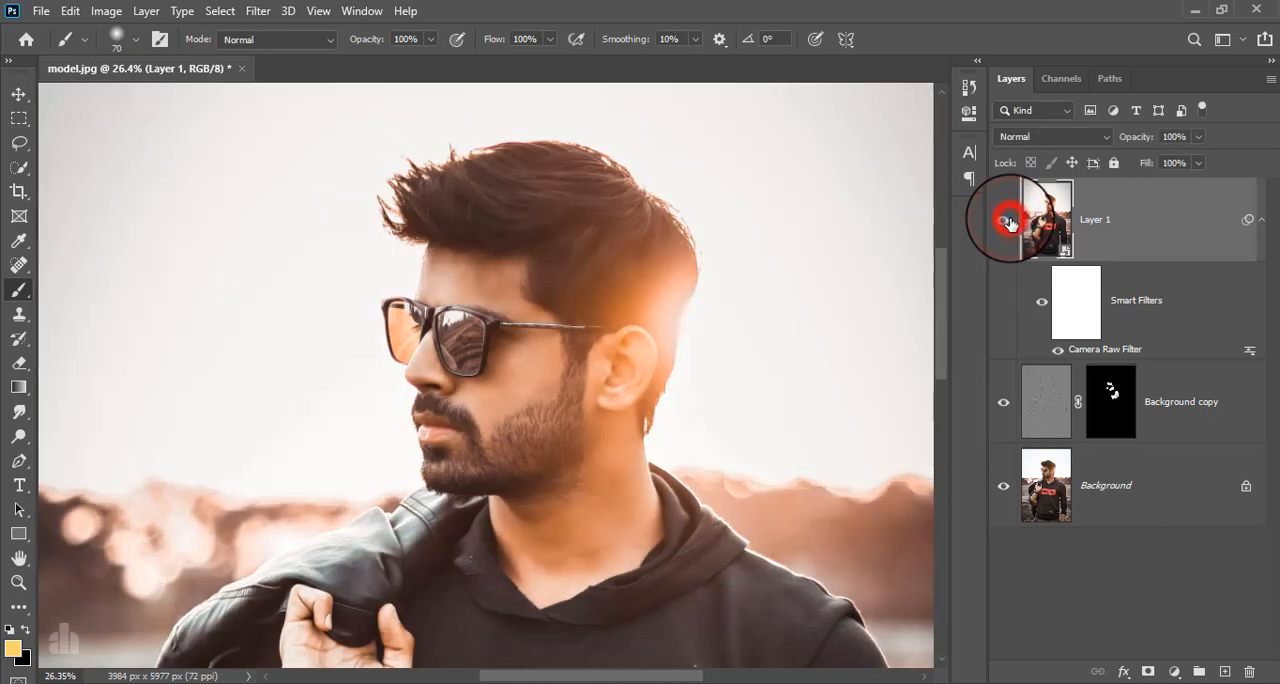
scroll(789, 346, "down", 5)
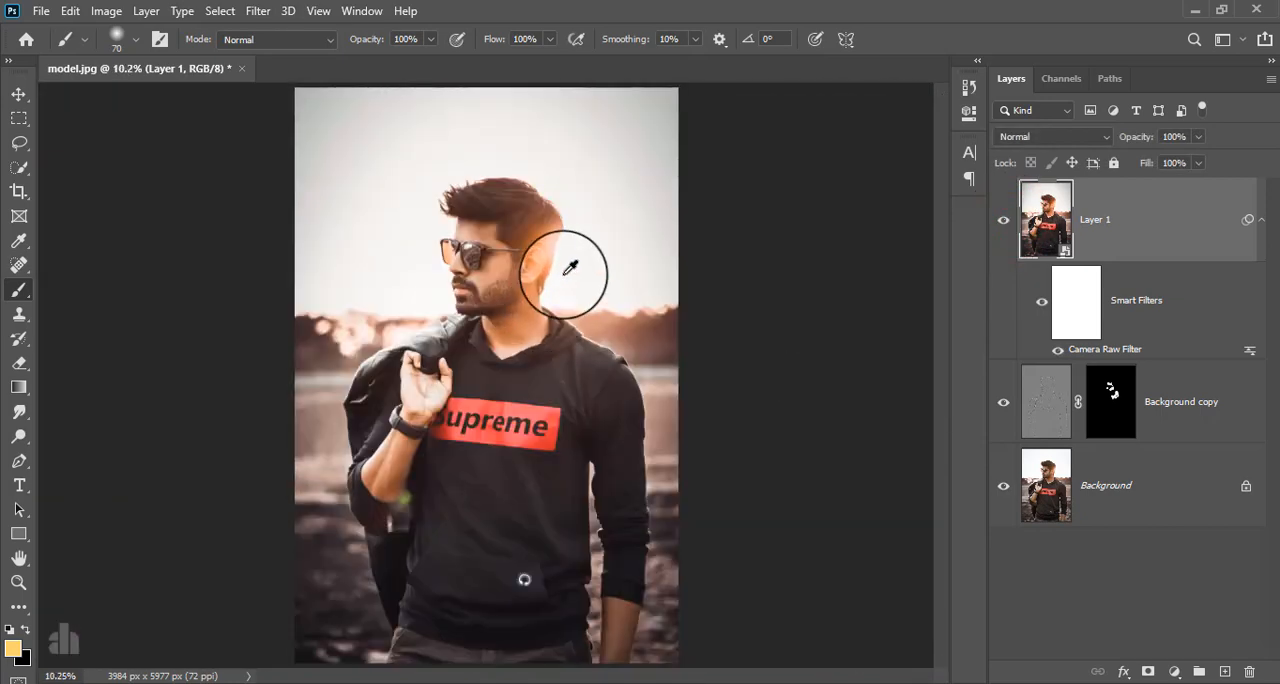
scroll(571, 268, "up", 4)
Open Layer 1 in the Nik Collection's Color Efex Pro 4 and choose the Cross Processing filter.
left_click(1140, 226)
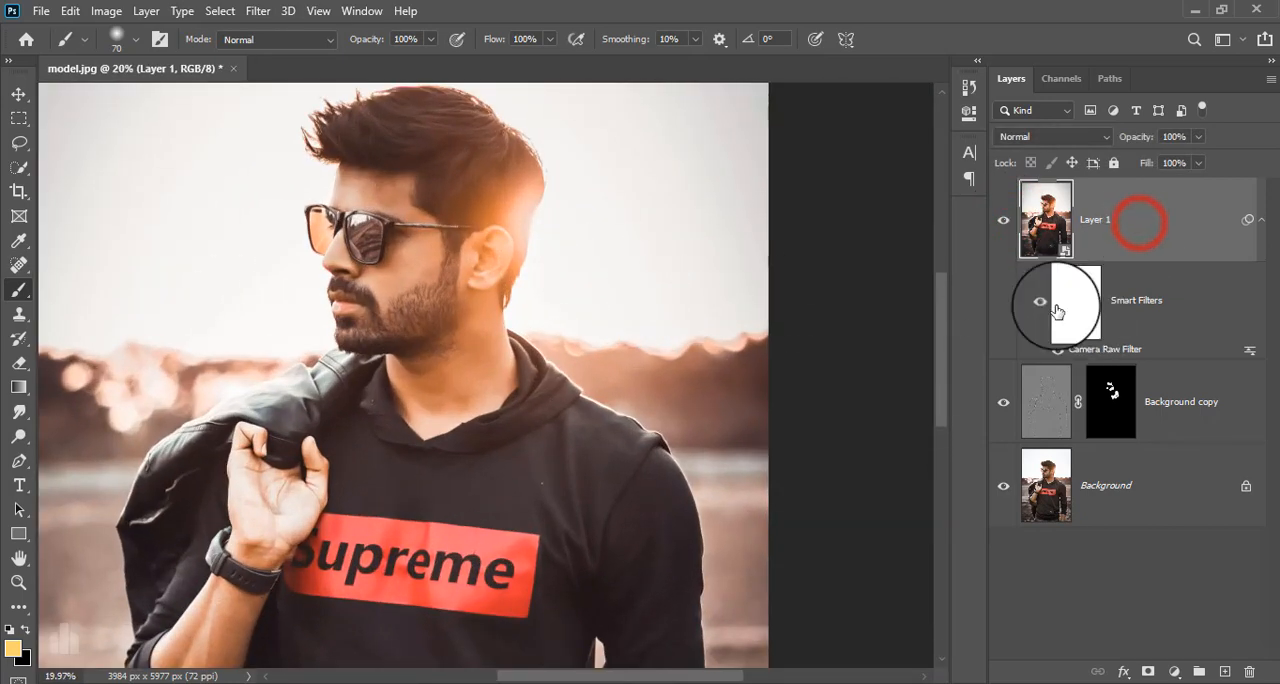
left_click(254, 10)
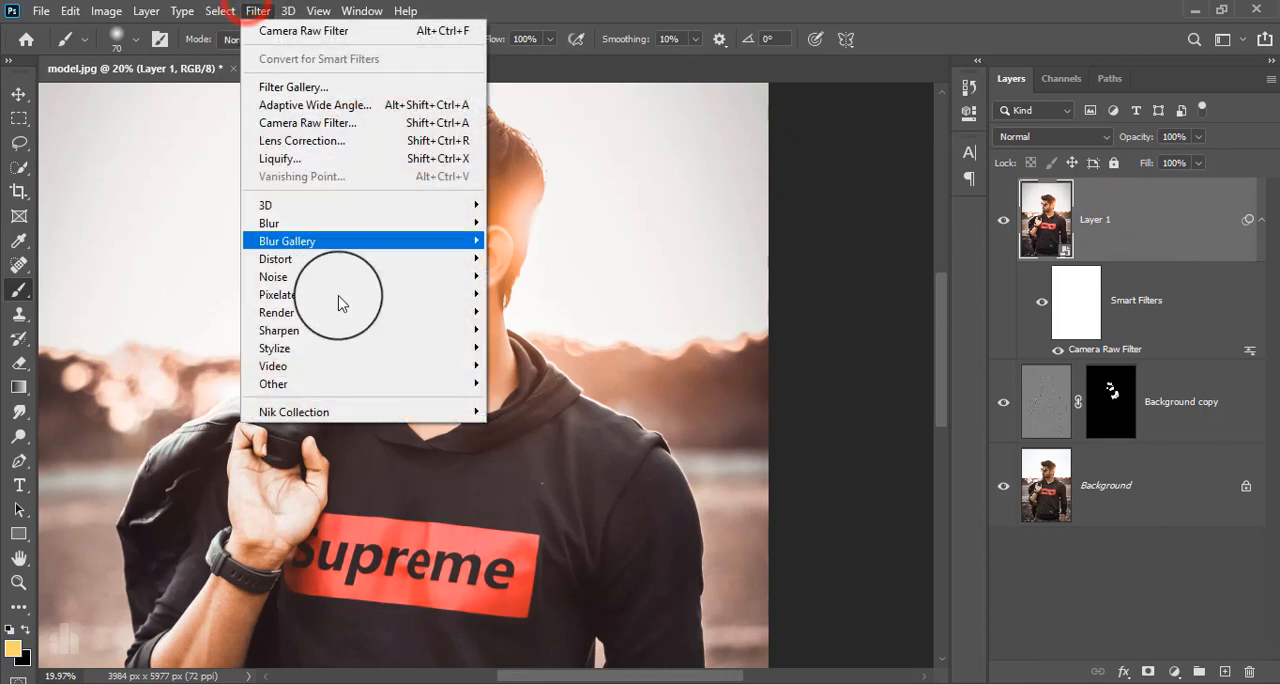
left_click(350, 412)
left_click(556, 434)
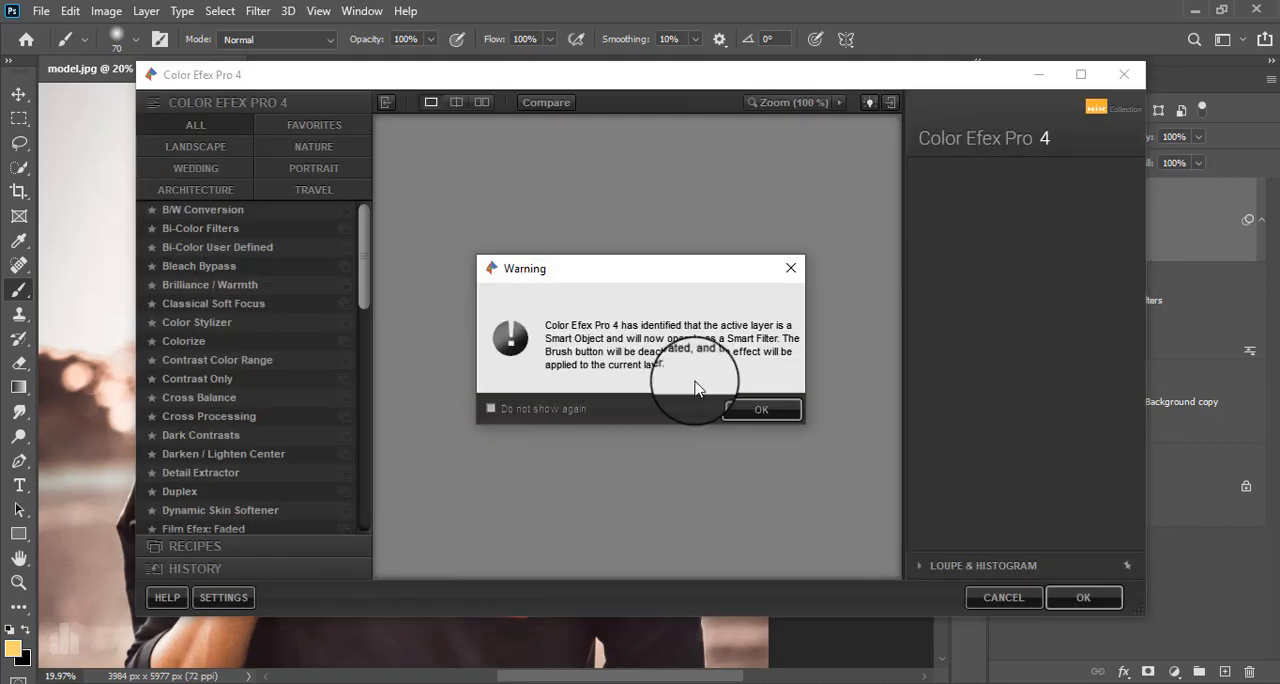
left_click(755, 408)
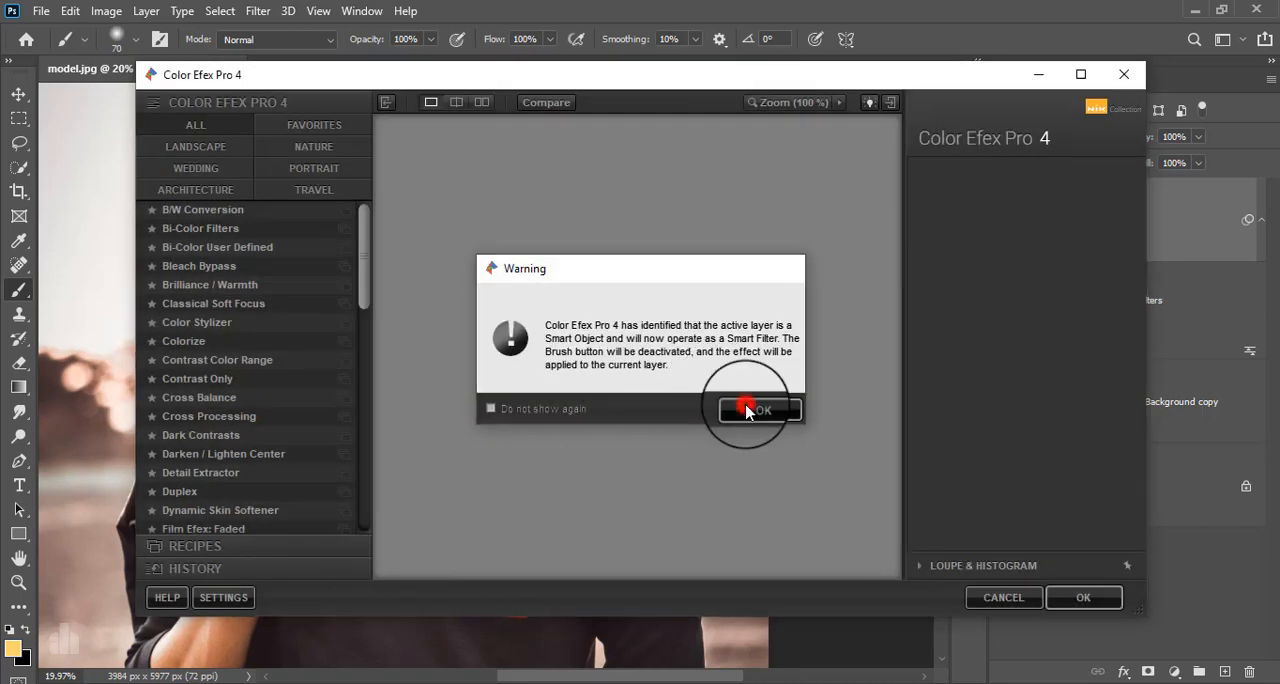
left_click(224, 417)
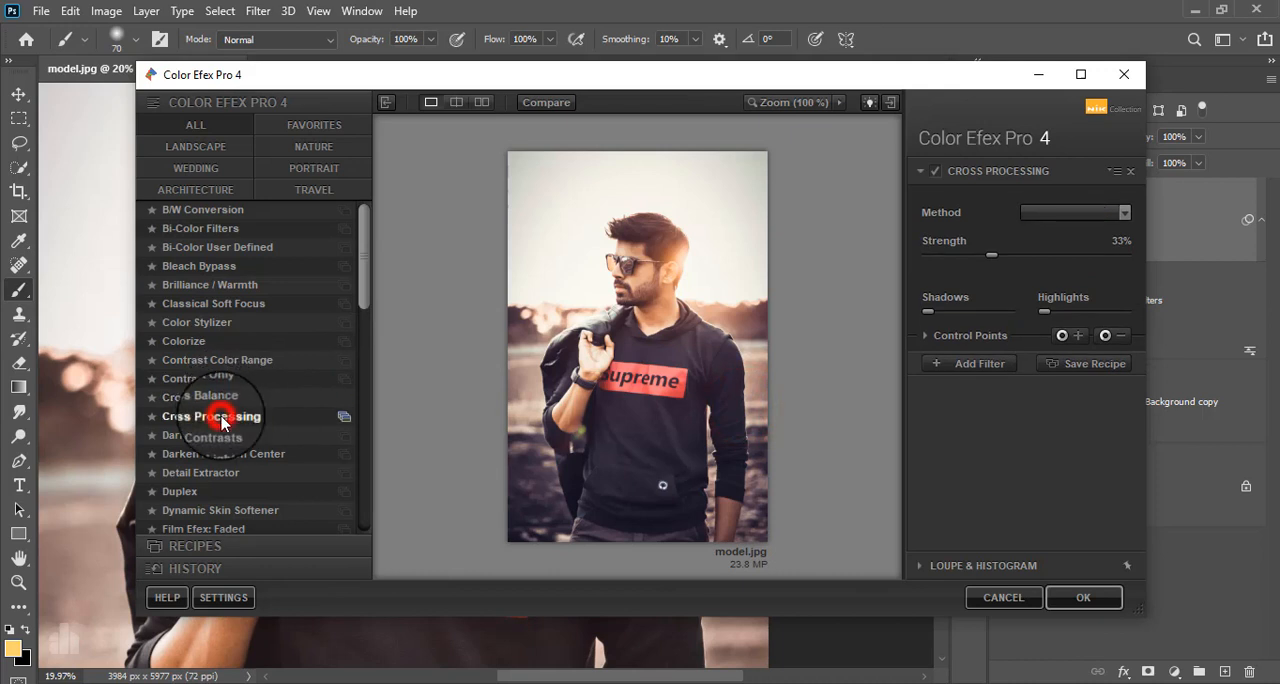
Set Cross Processing to method T04 with 12% strength and apply it to Layer 1 as a smart filter.
left_click(1046, 212)
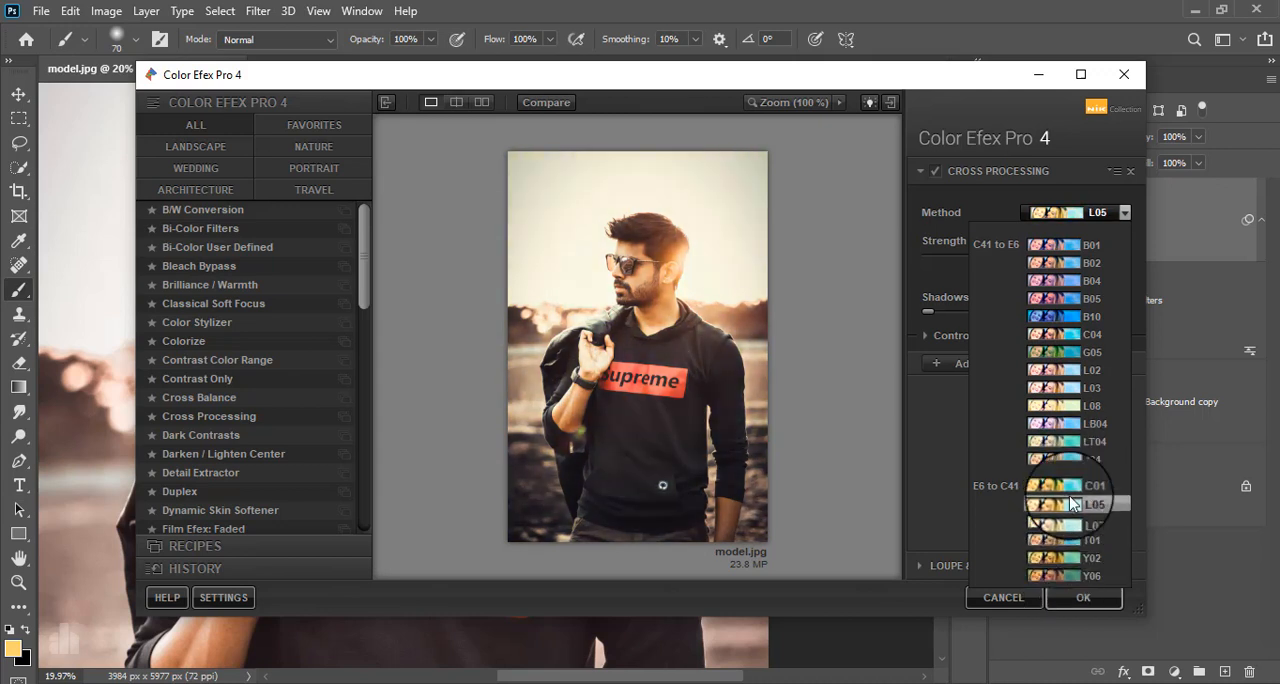
left_click(1080, 459)
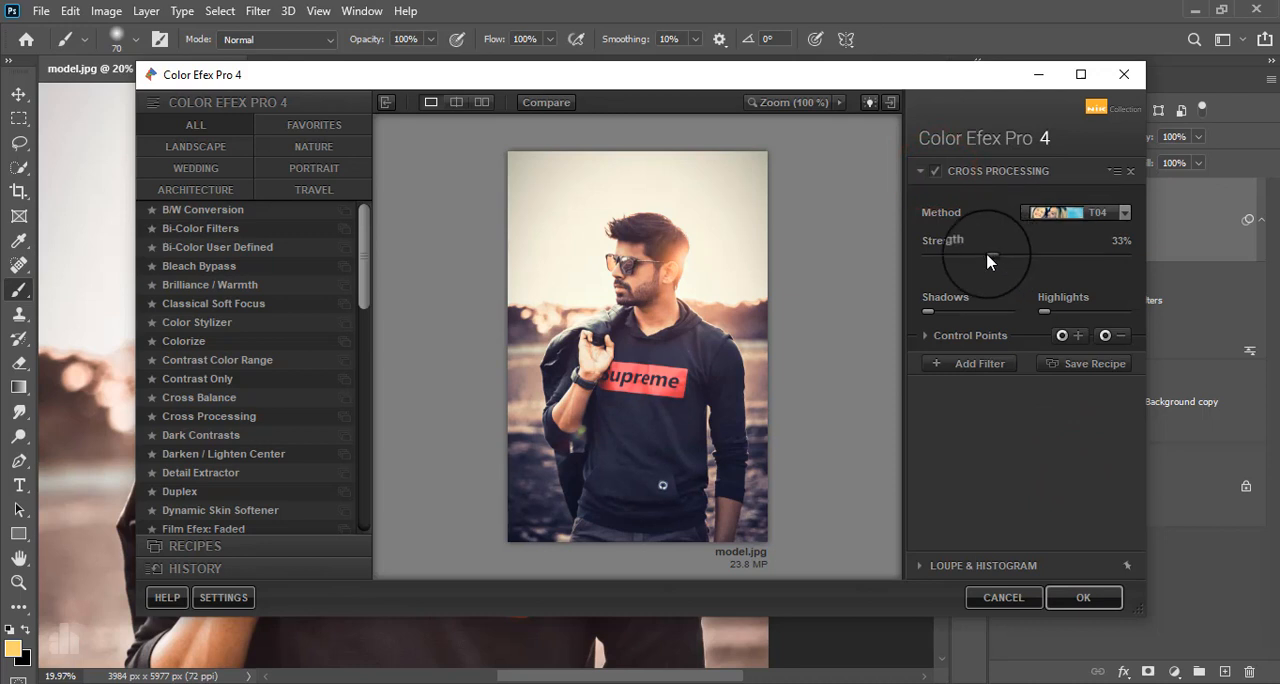
left_click_drag(991, 256, 946, 257)
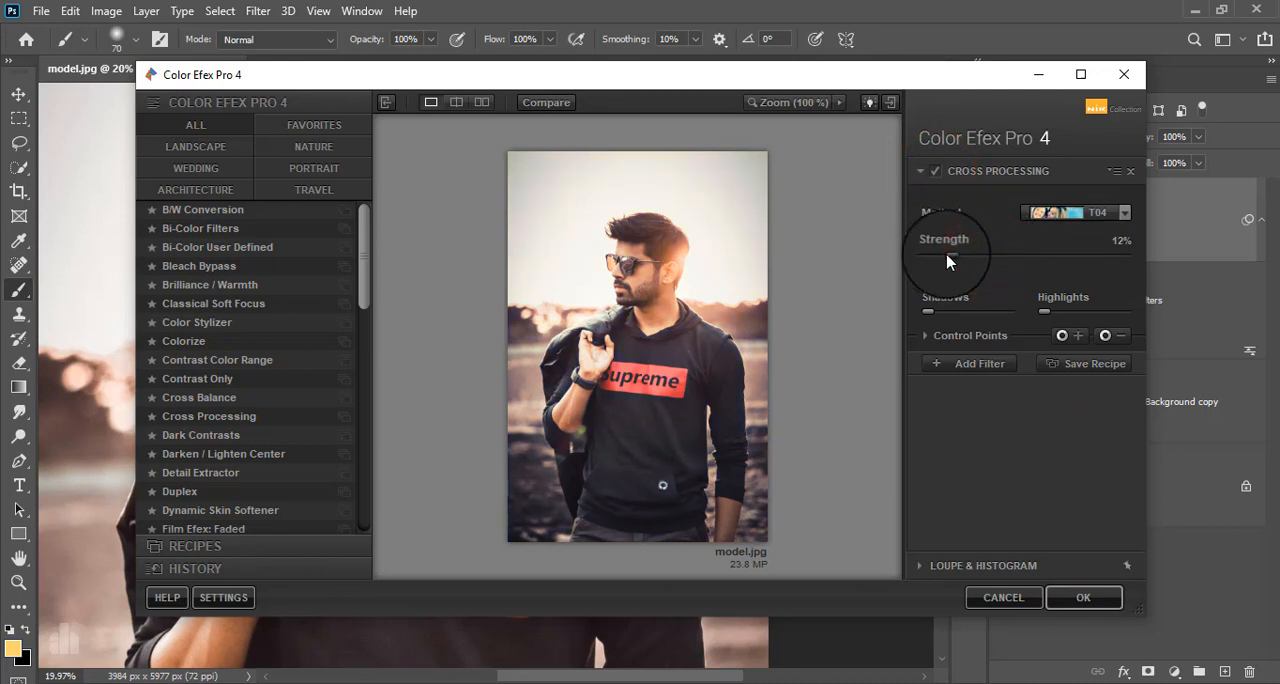
left_click(933, 175)
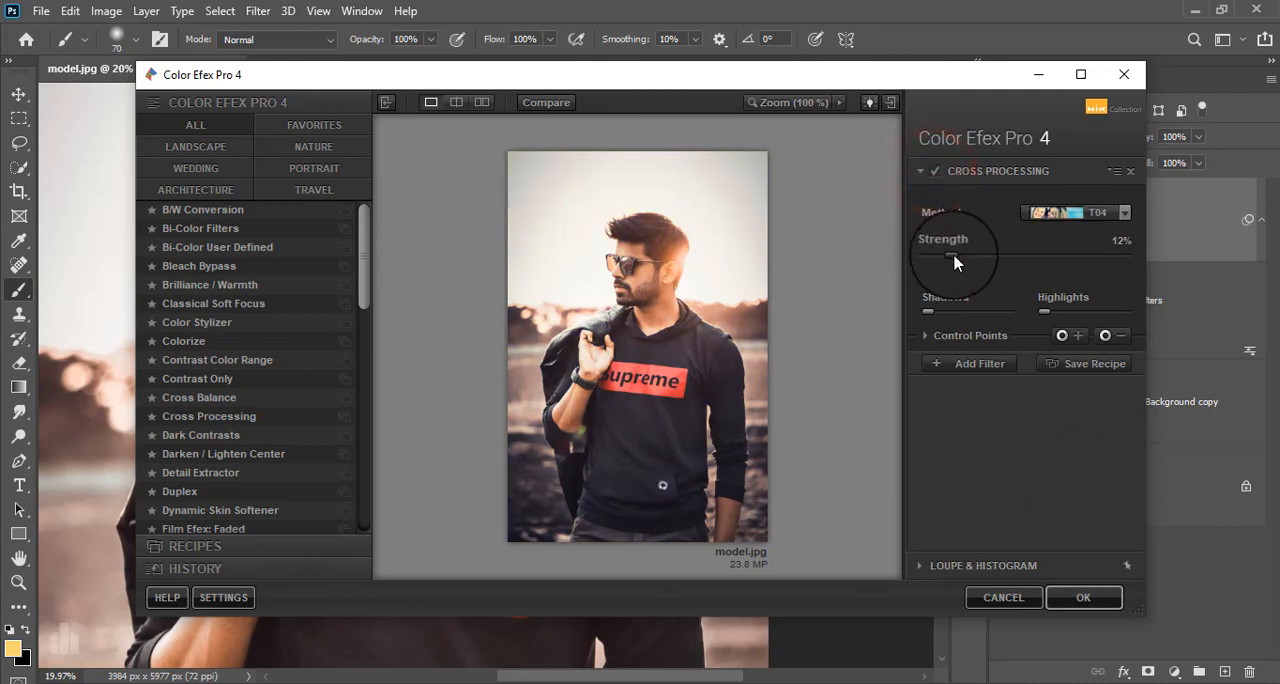
left_click(1068, 597)
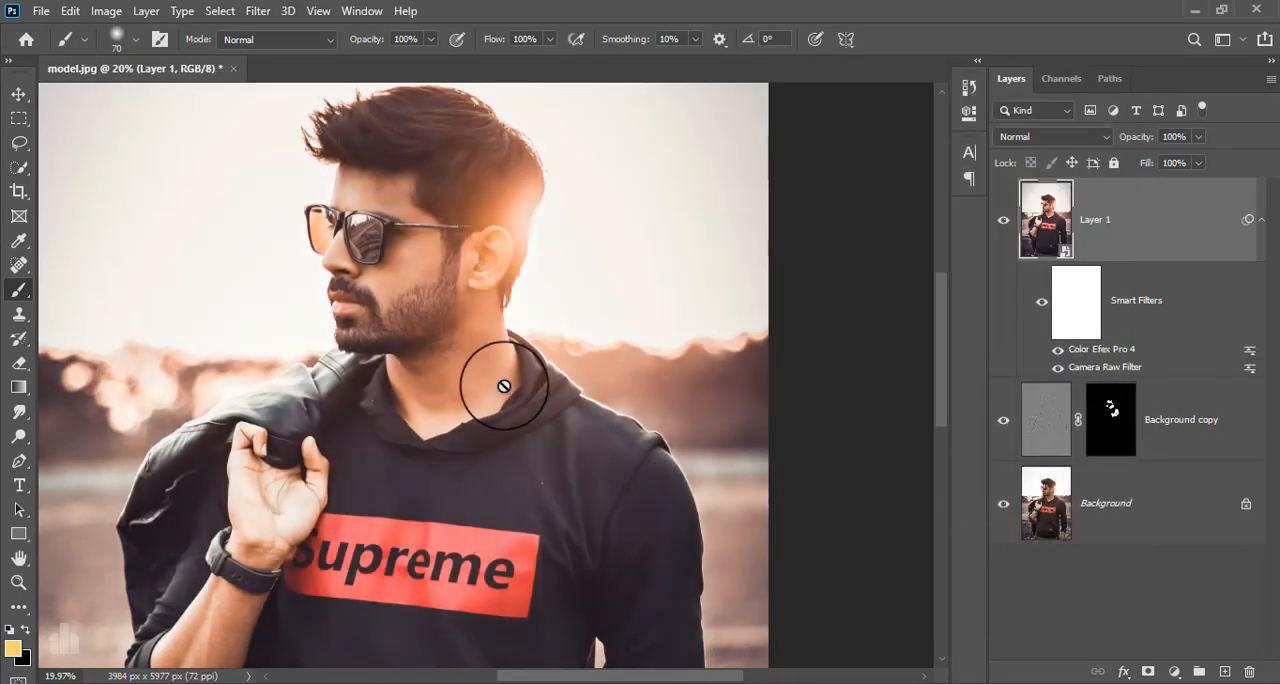
Add a gradient fill layer above Layer 1.
scroll(504, 386, "down", 3)
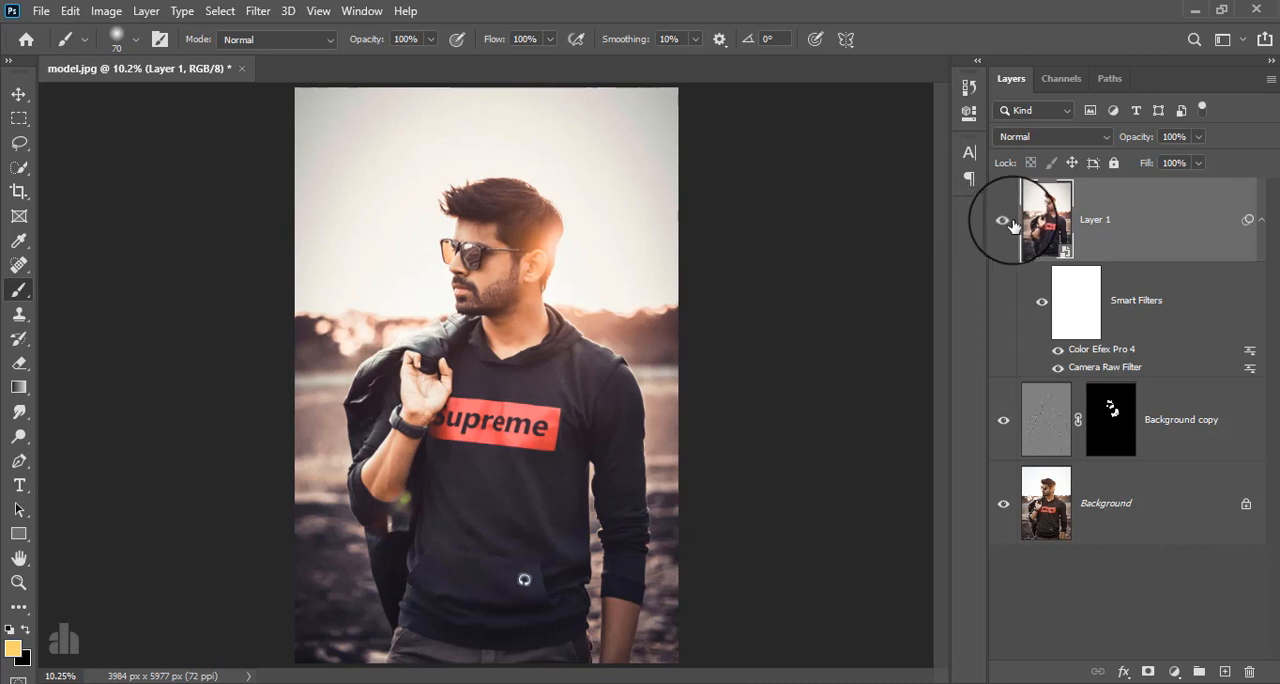
left_click(1146, 225)
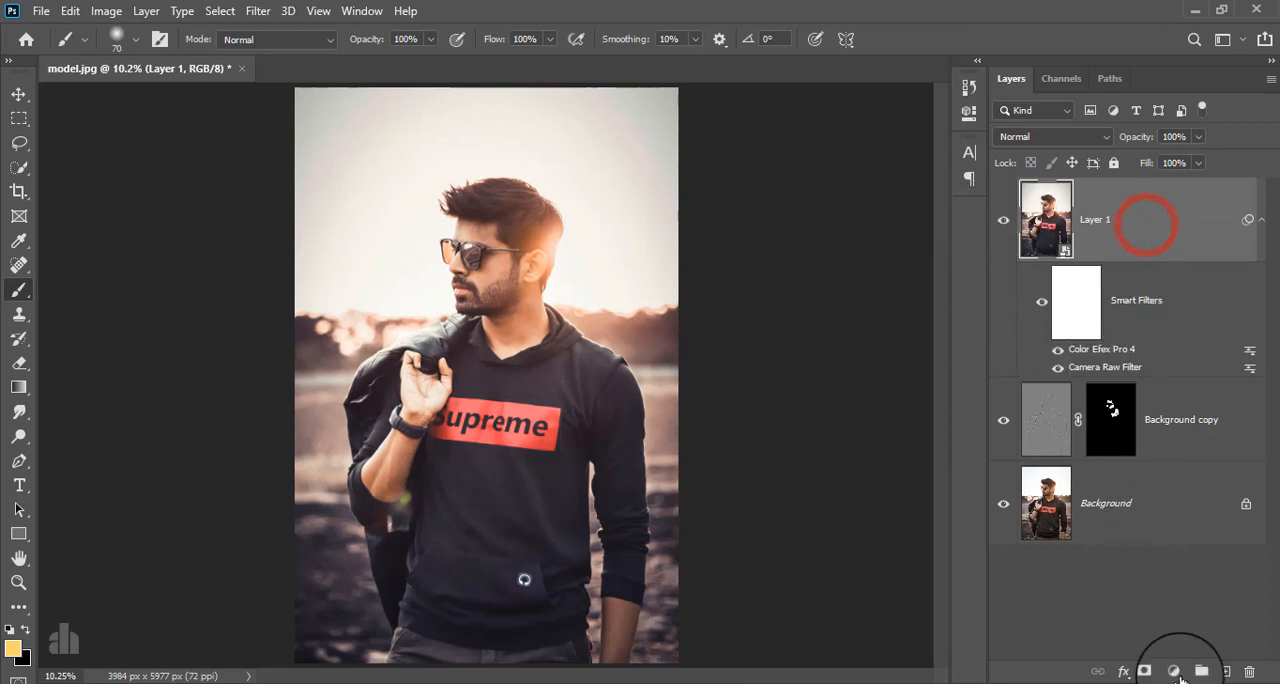
left_click(1174, 671)
left_click(1162, 368)
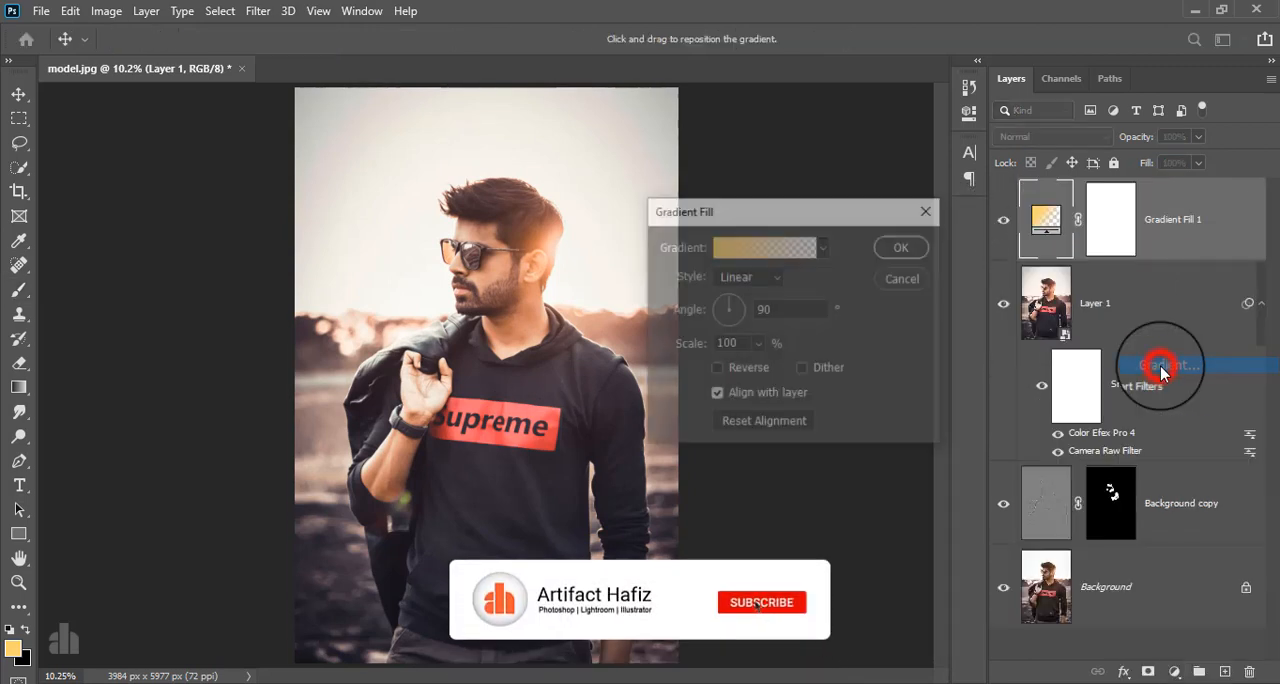
Set the gradient's starting color stop to dark navy blue #0d102b.
left_click(752, 246)
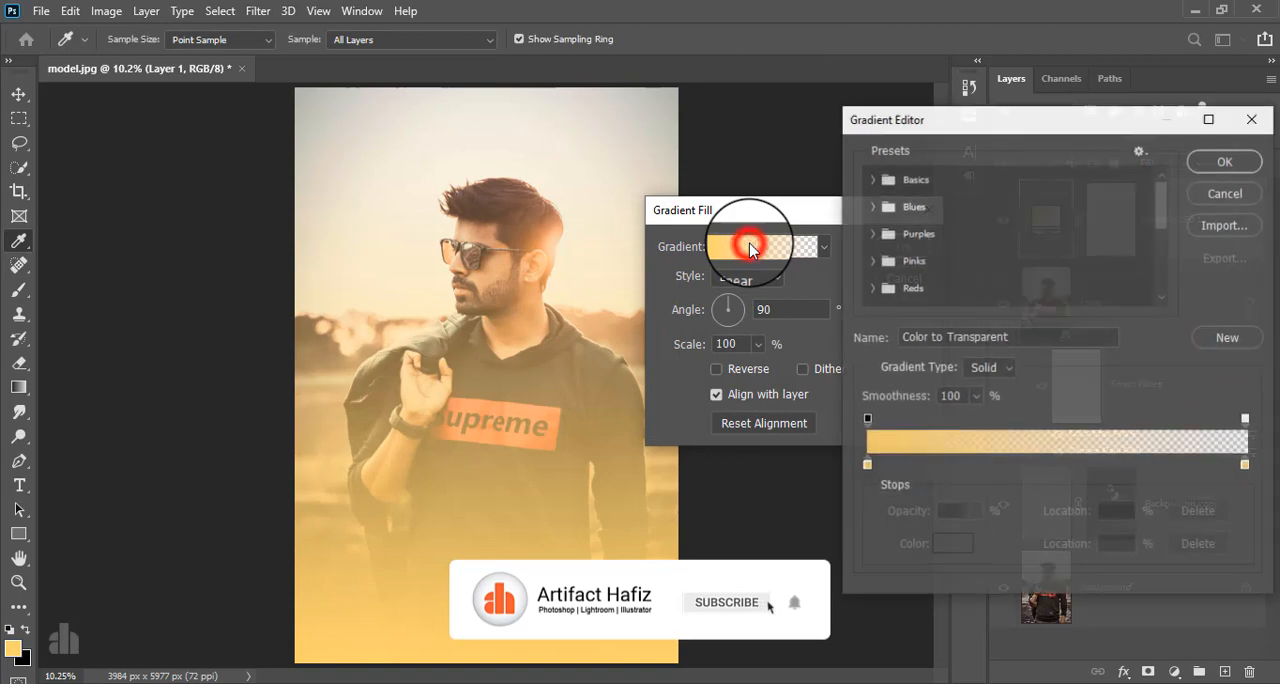
left_click(866, 465)
left_click(950, 544)
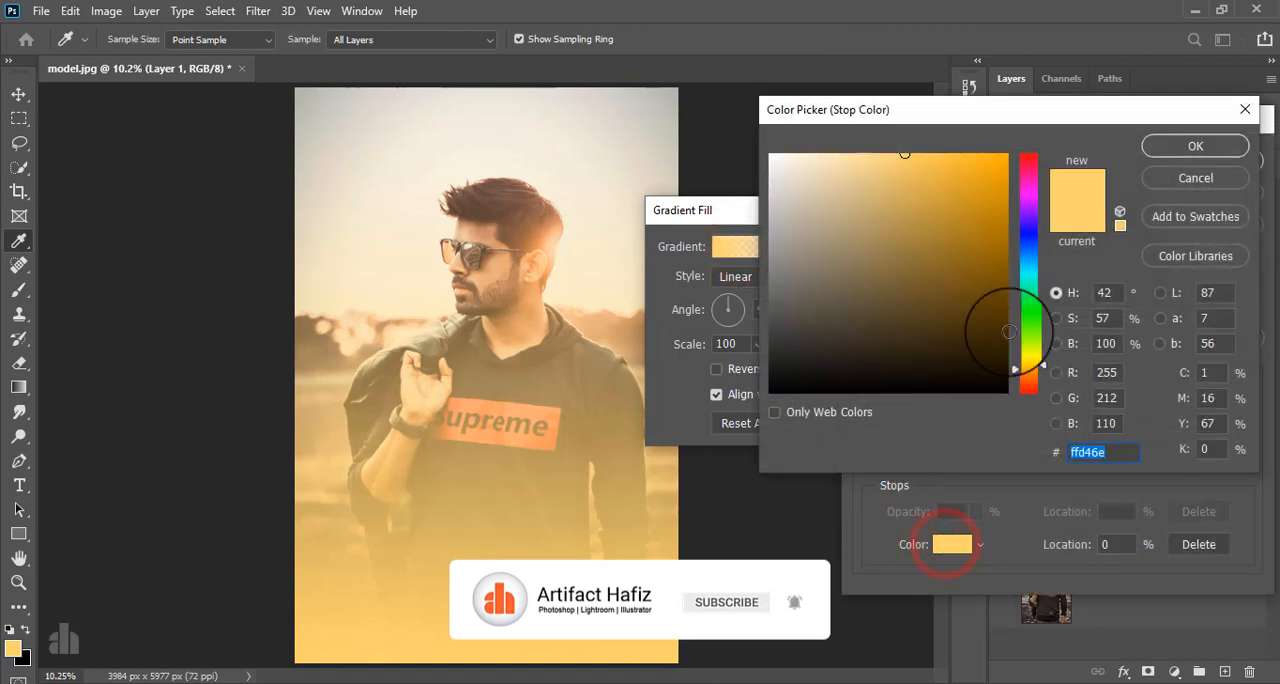
left_click(1028, 237)
left_click(940, 340)
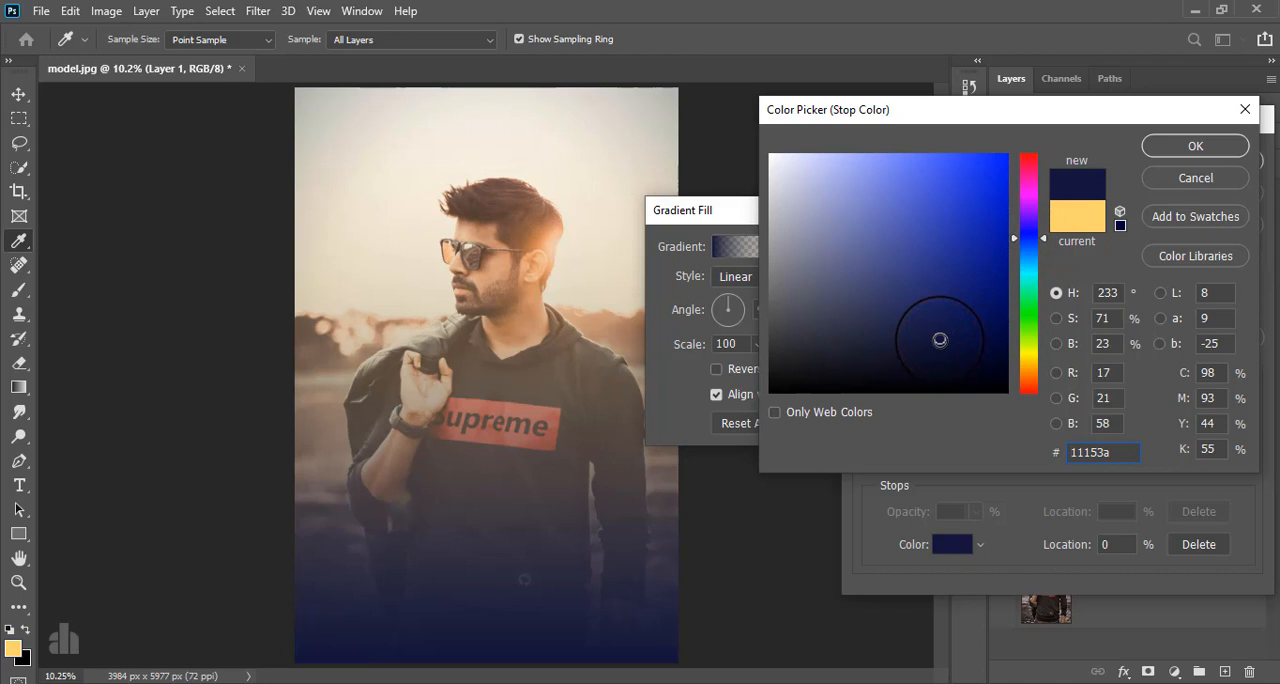
left_click(937, 353)
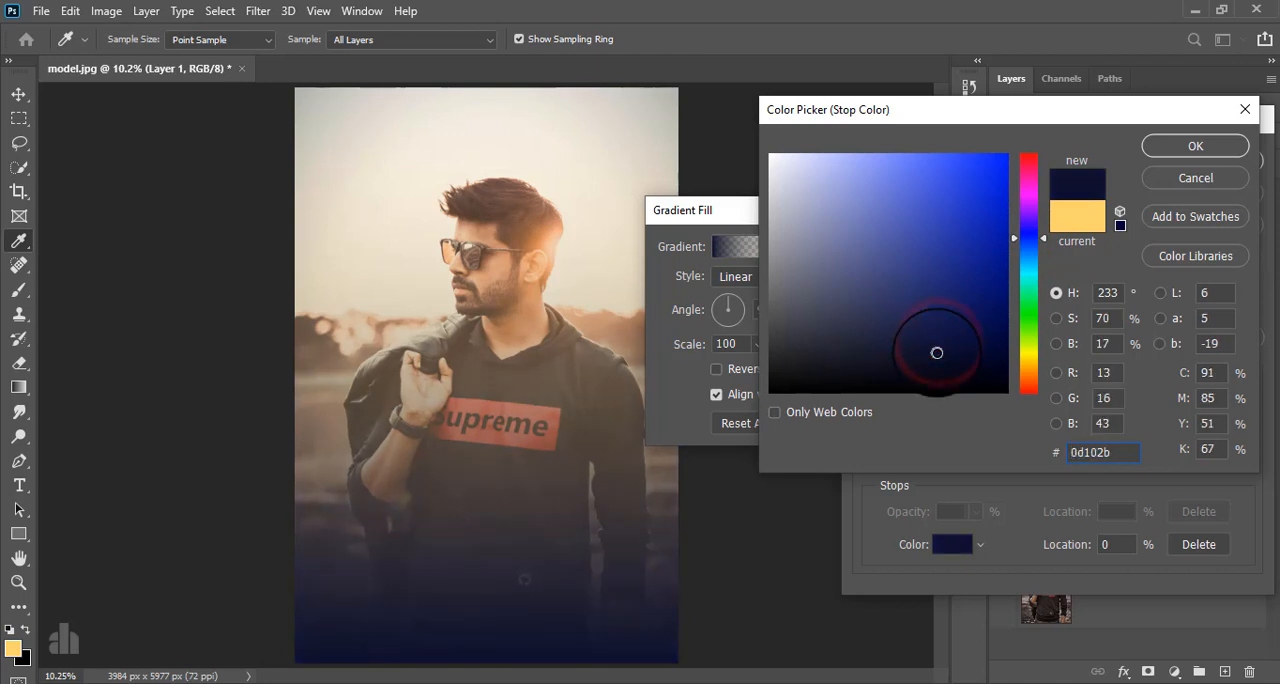
left_click(1193, 146)
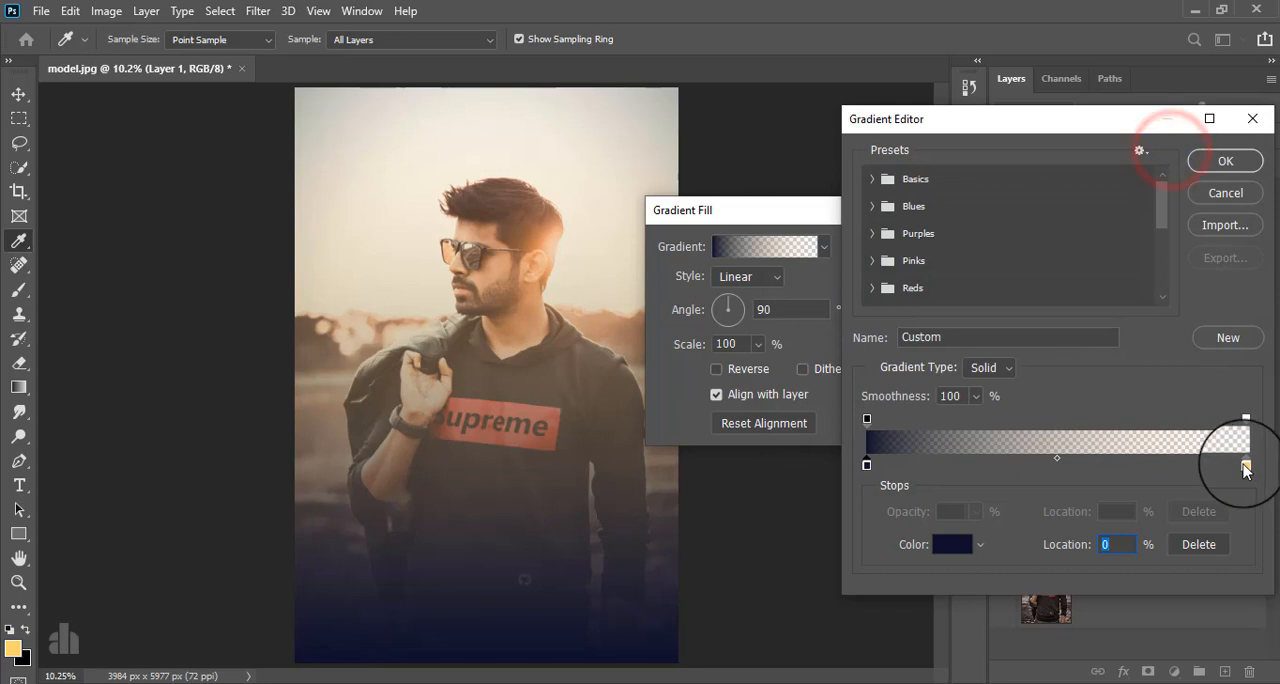
Set the gradient's ending color stop to orange #ff9102.
left_click(1245, 464)
left_click(945, 540)
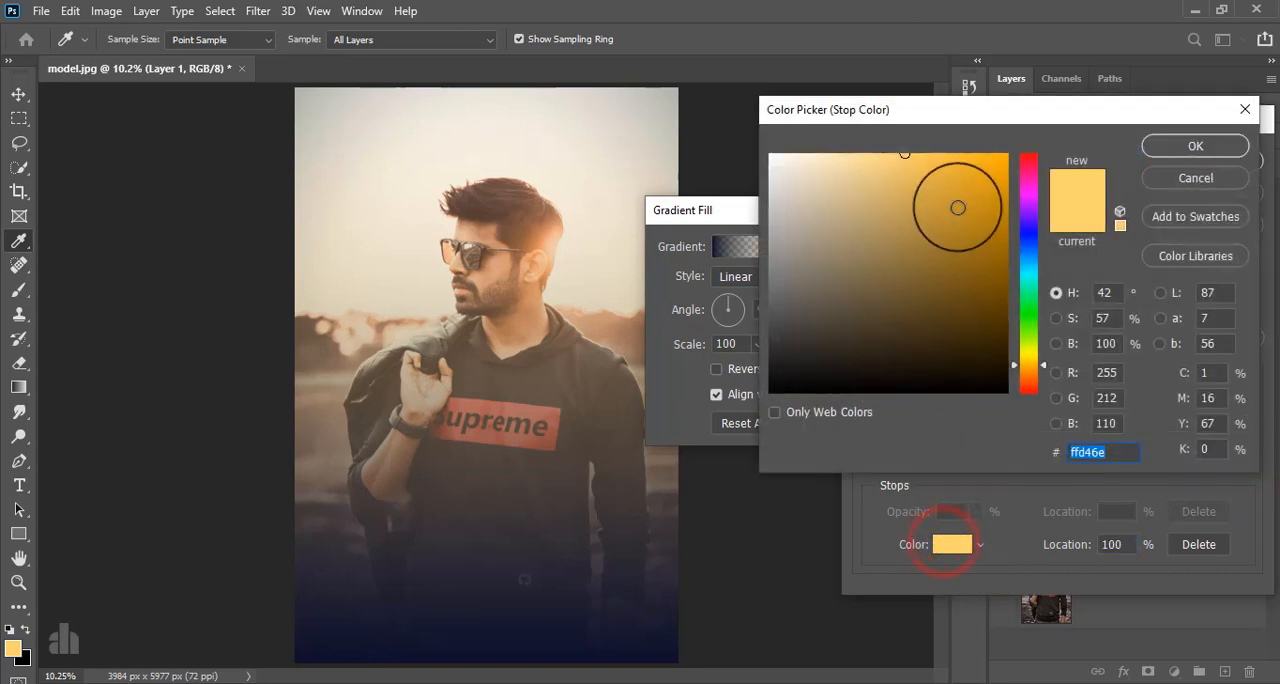
left_click_drag(961, 177, 991, 153)
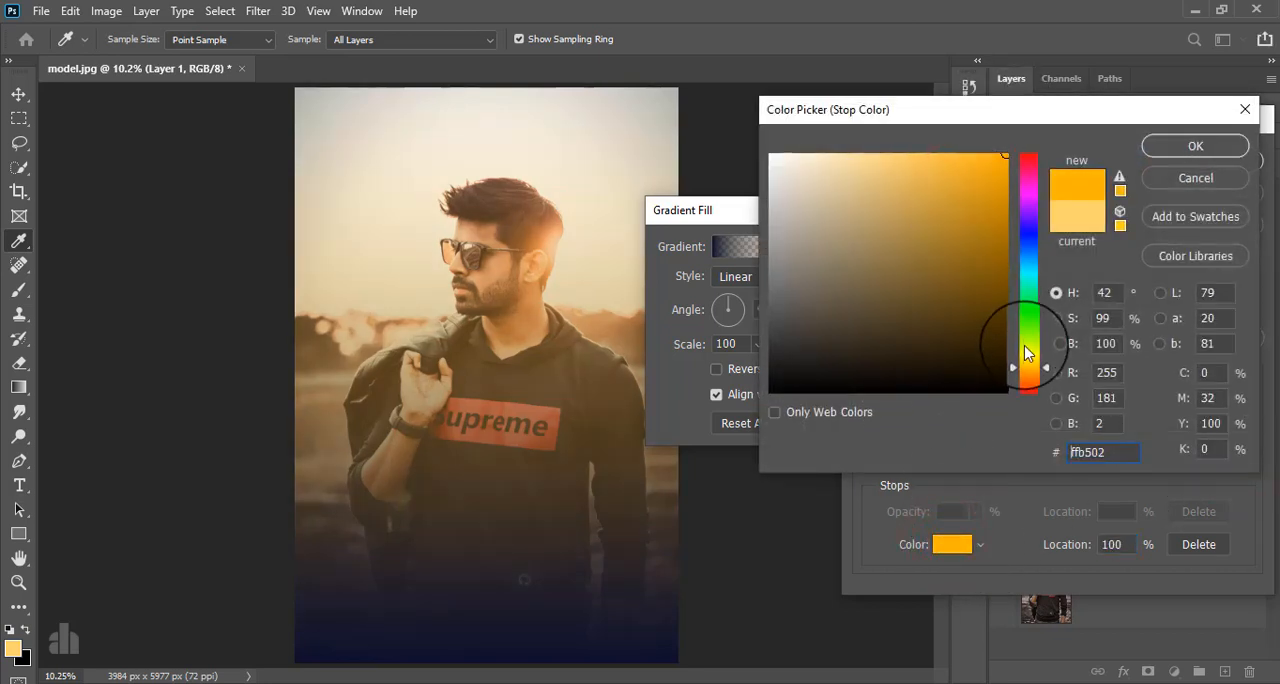
mouse_move(1022, 352)
left_mouse_down()
mouse_move(1027, 391)
mouse_move(1026, 376)
left_mouse_up()
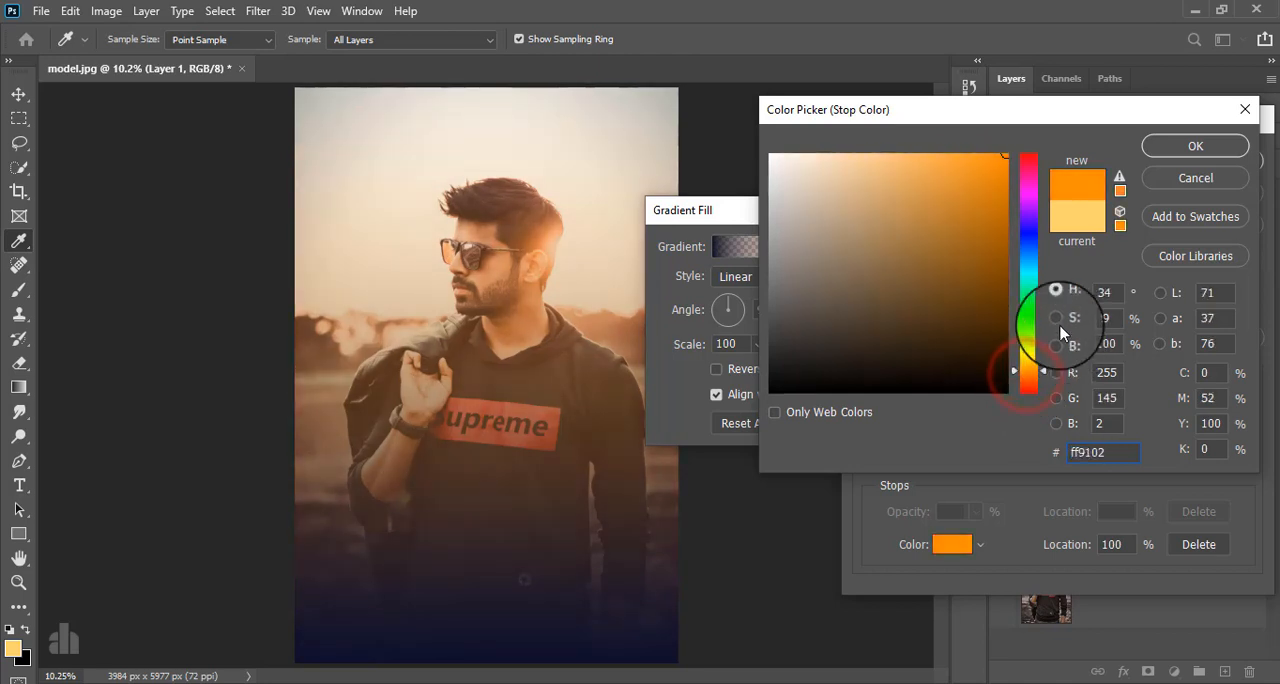
left_click(1190, 150)
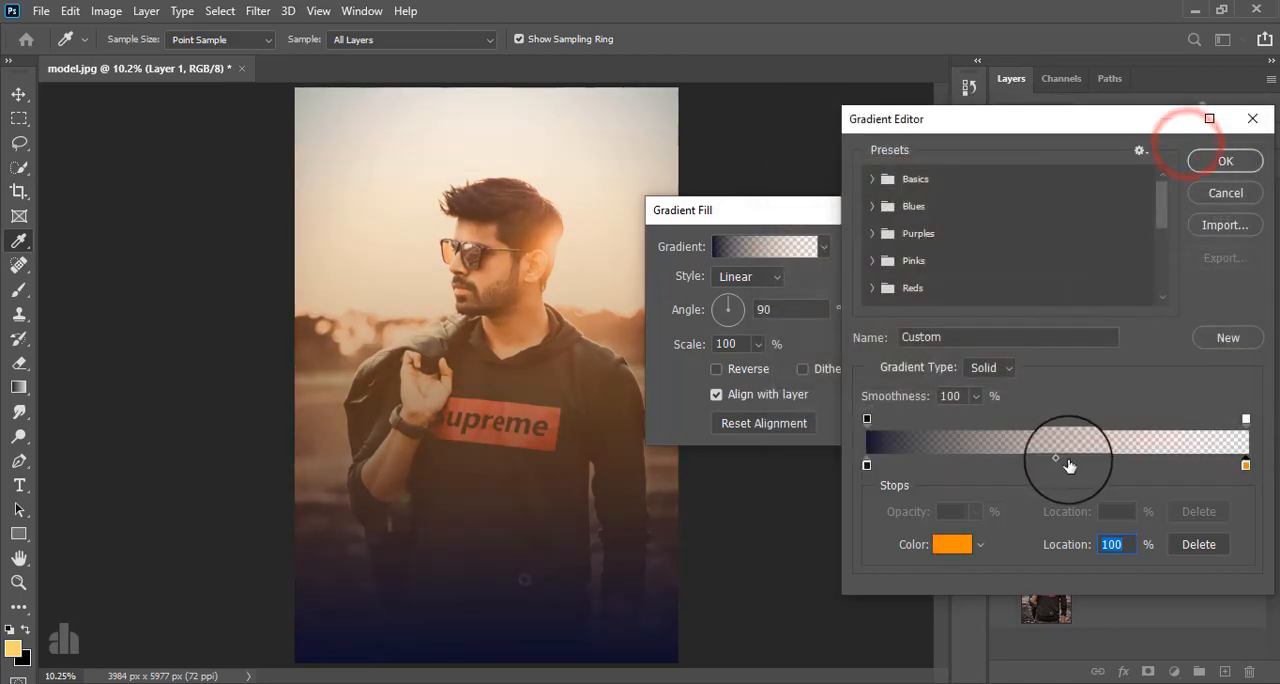
Raise the gradient's ending opacity stop to 100% and accept the gradient fill.
left_click(1245, 420)
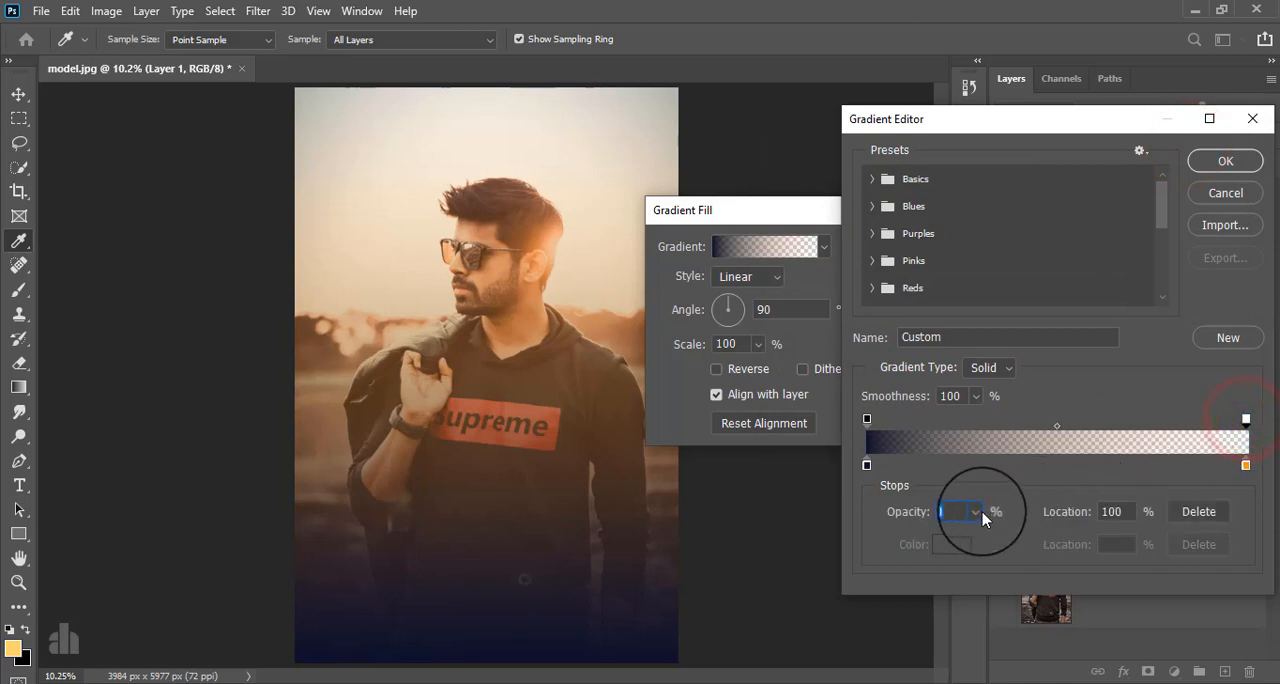
left_click_drag(979, 528, 1060, 540)
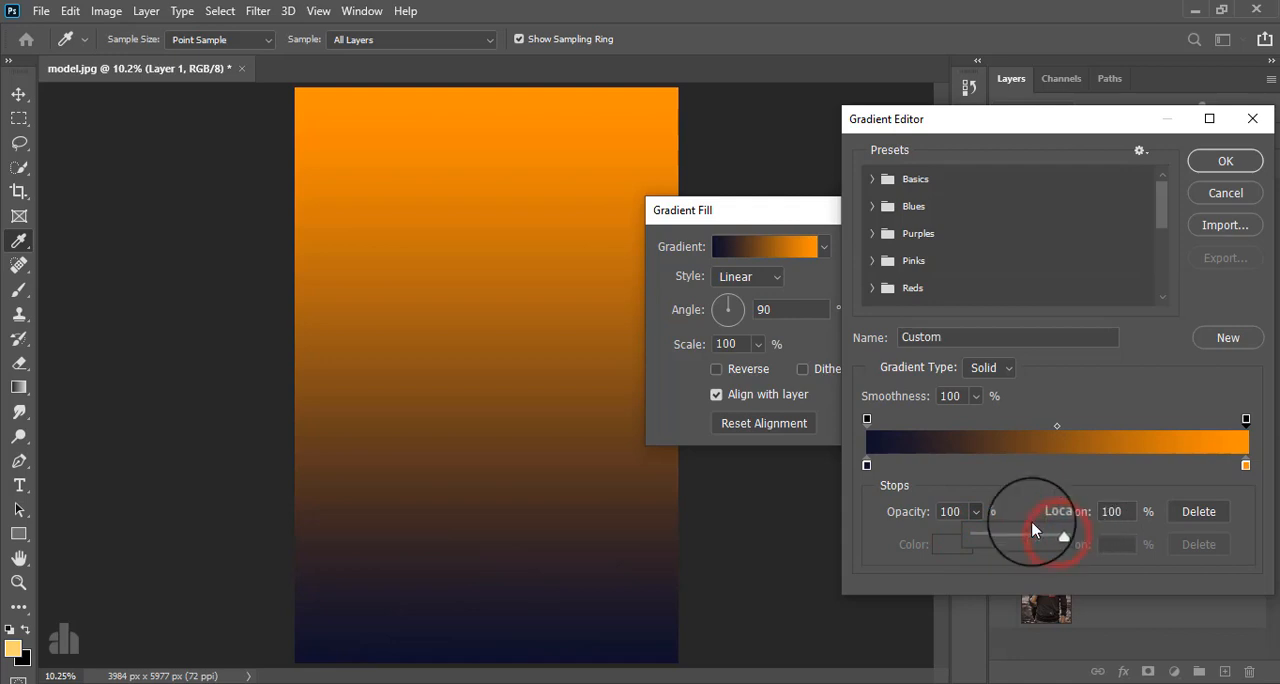
left_click(1213, 163)
left_click(904, 247)
Blend the gradient fill layer in Screen mode at 22% opacity.
left_click(1022, 135)
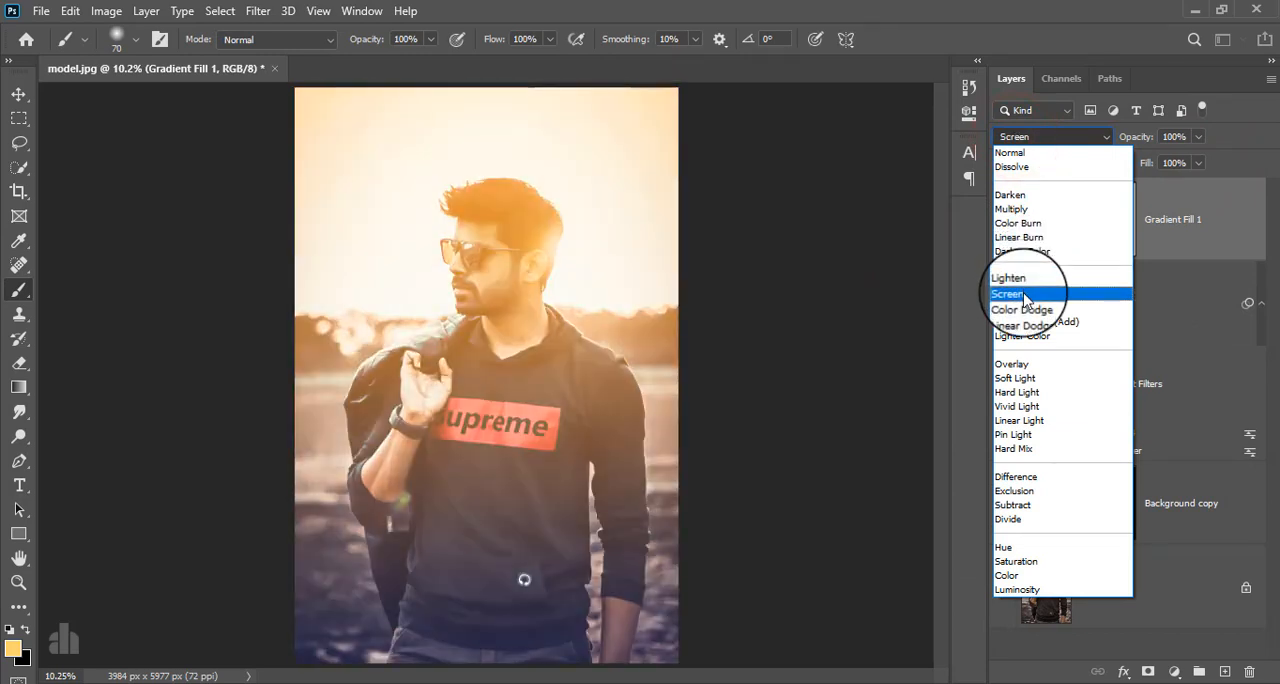
left_click(1022, 294)
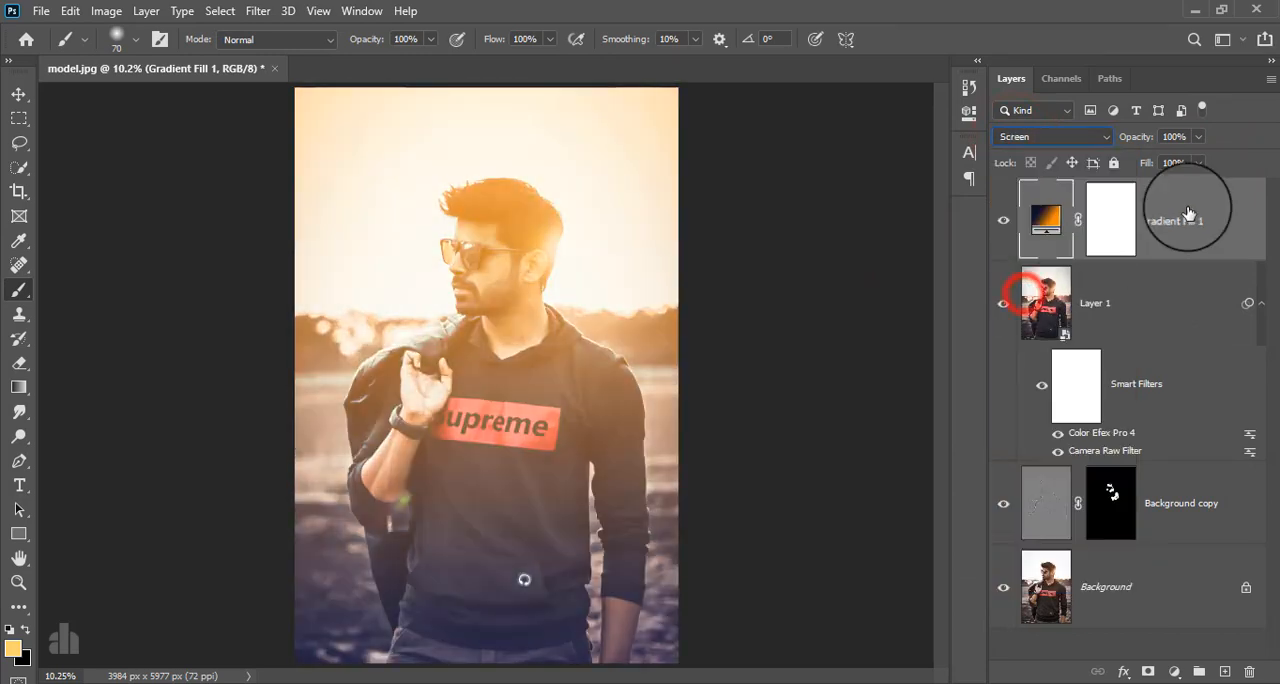
left_click(1198, 136)
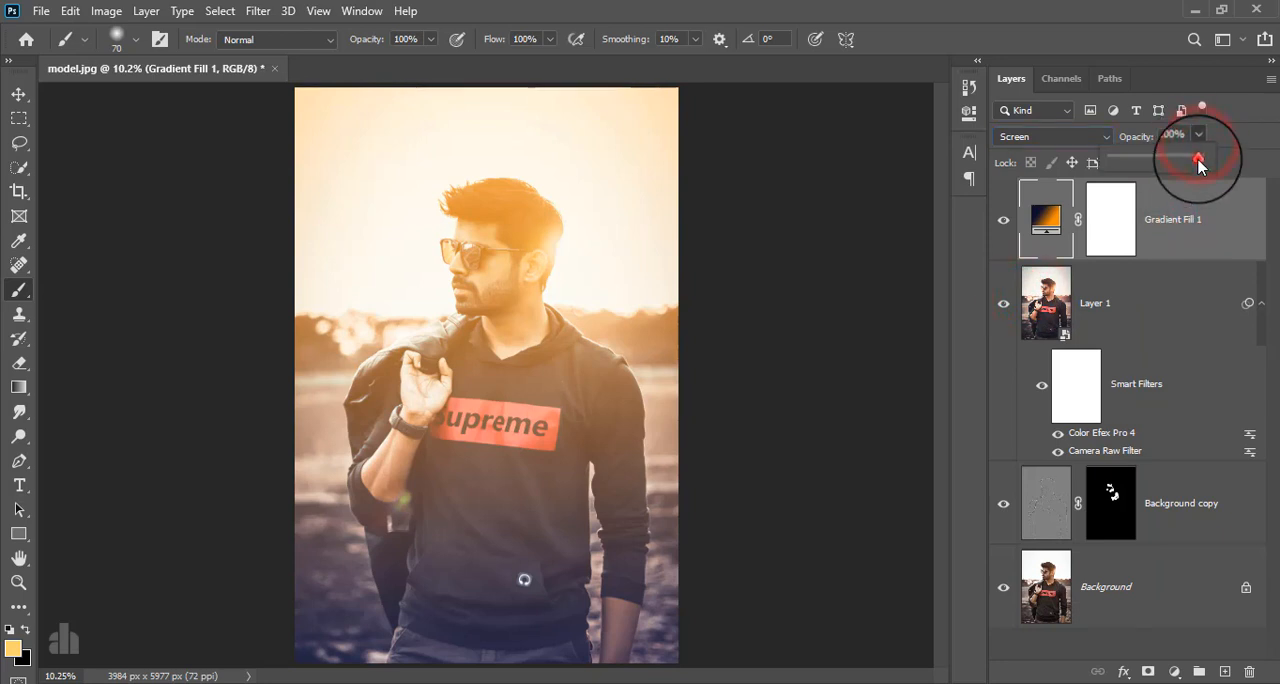
left_click_drag(1199, 163, 1132, 180)
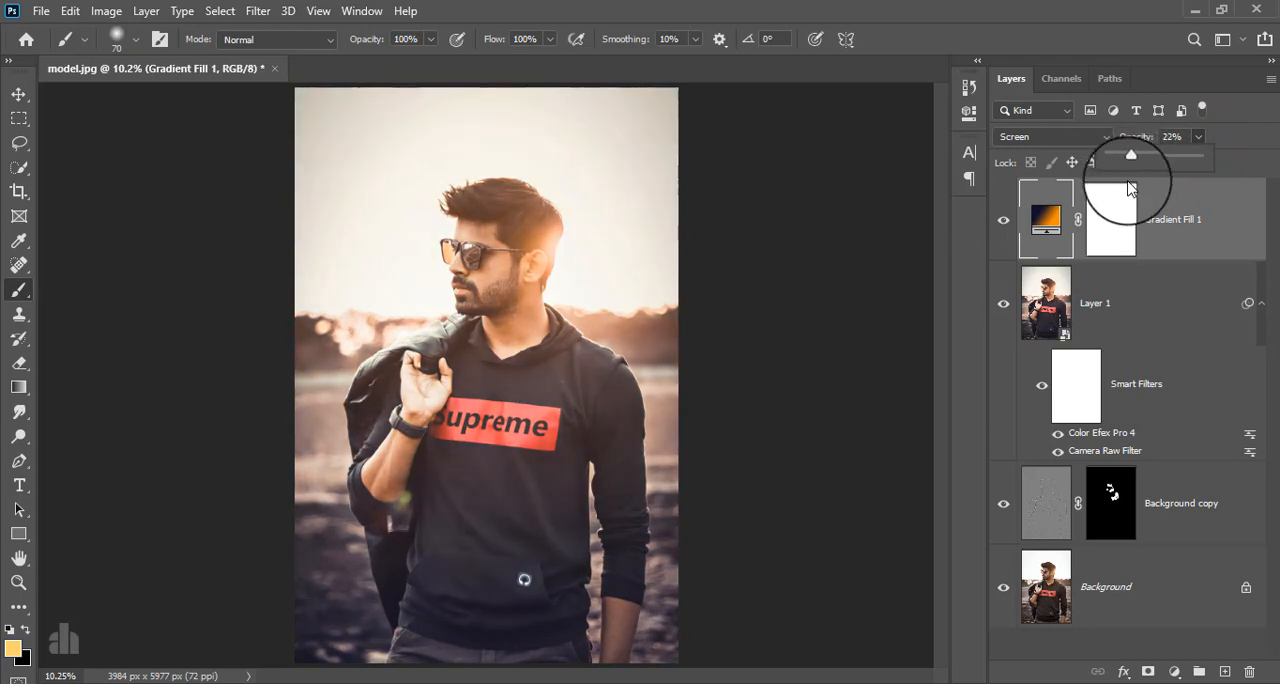
Compare the portrait with and without the gradient fill, and the full edit against the original Background alone.
left_click(1000, 220)
left_click(1000, 220)
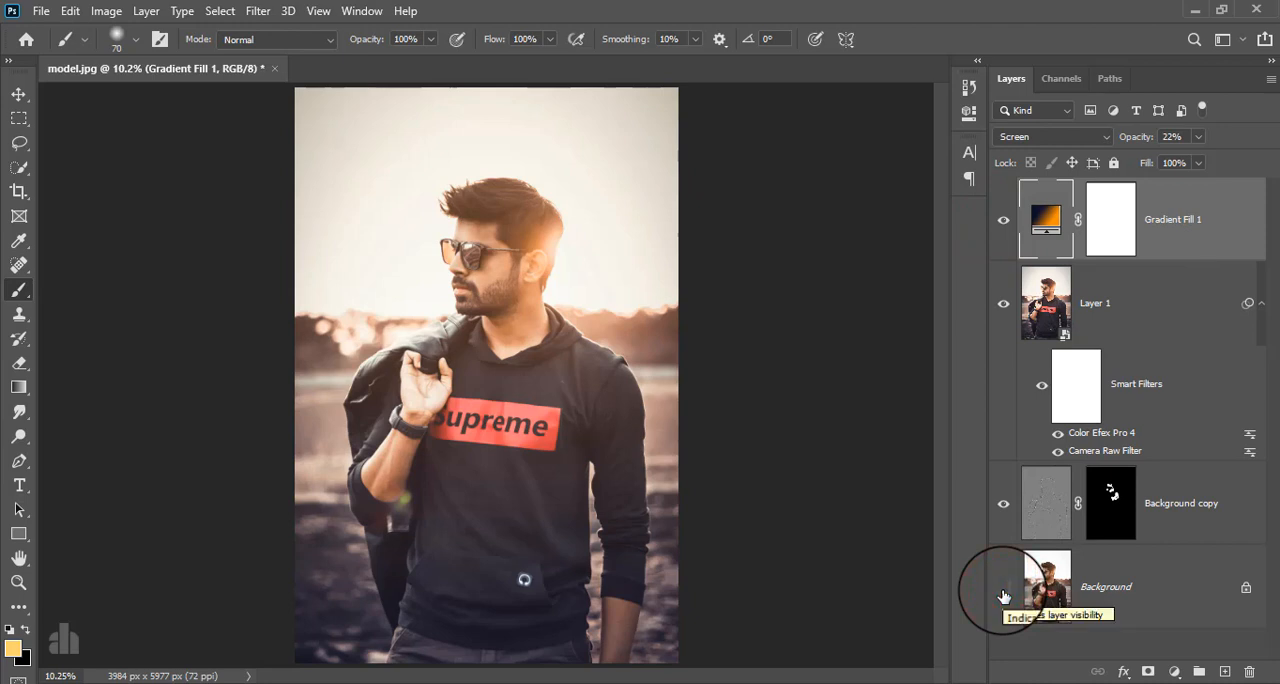
left_click(1107, 586)
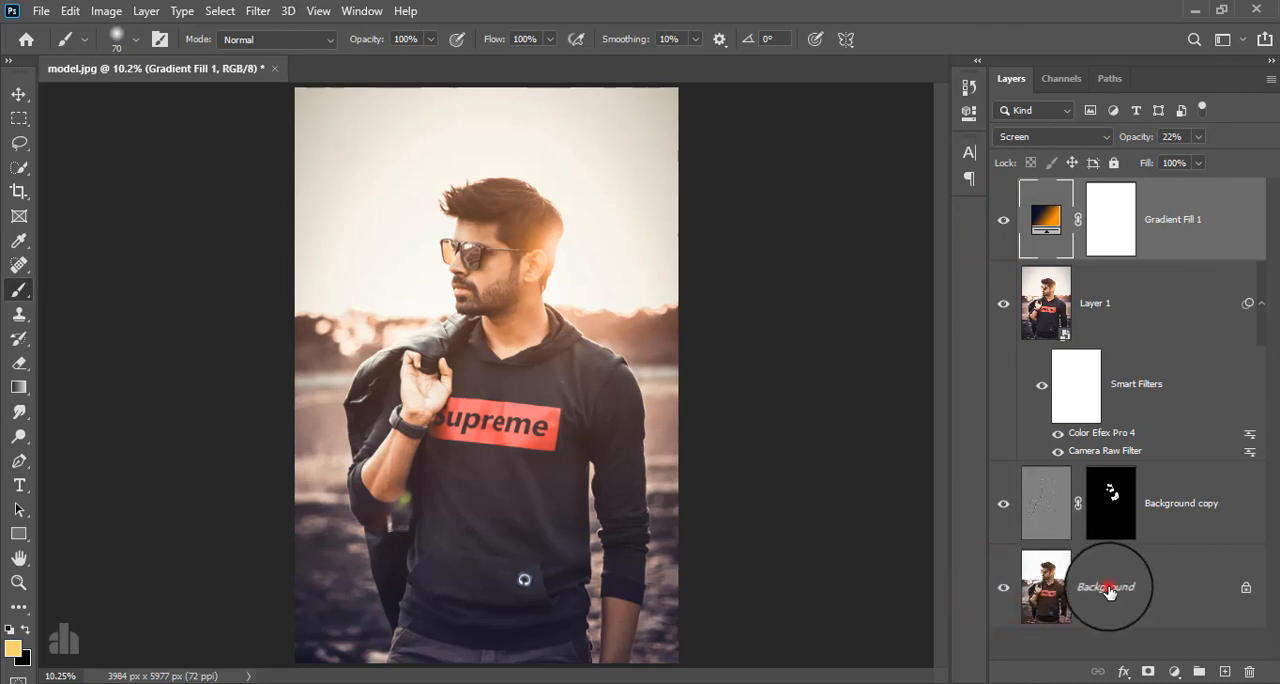
left_click(1170, 219, "alt")
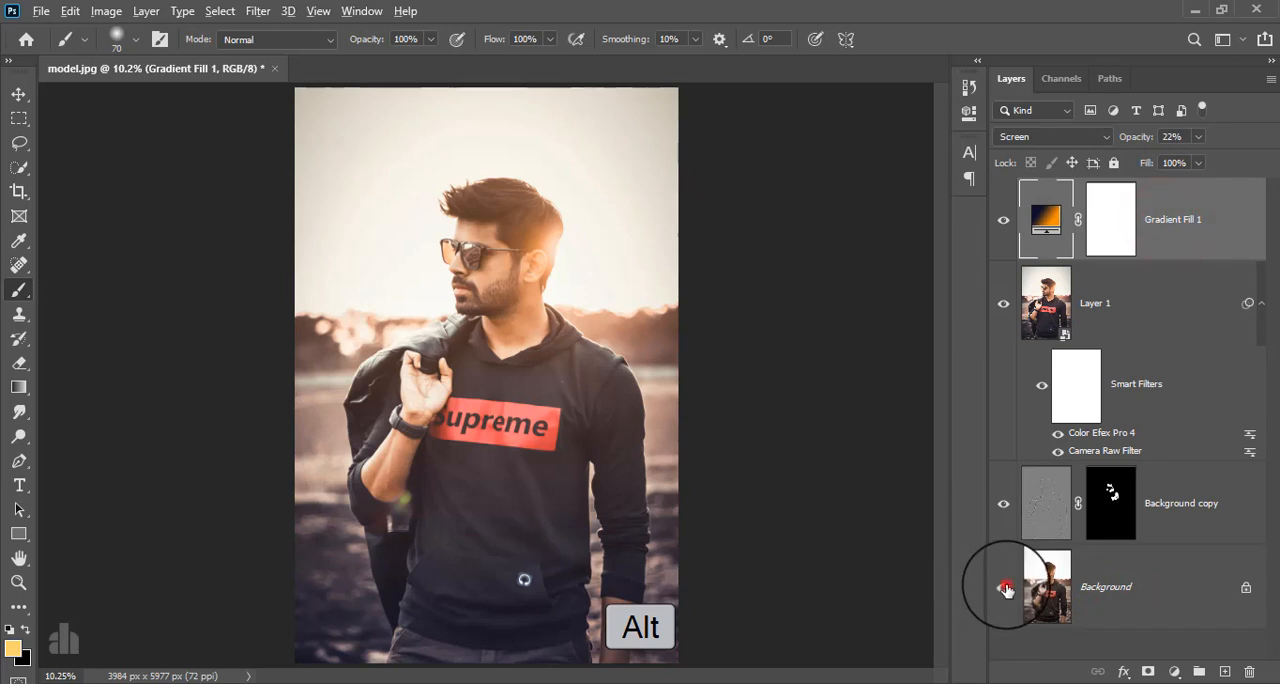
left_click(1004, 588, "alt")
left_click(1004, 588, "alt")
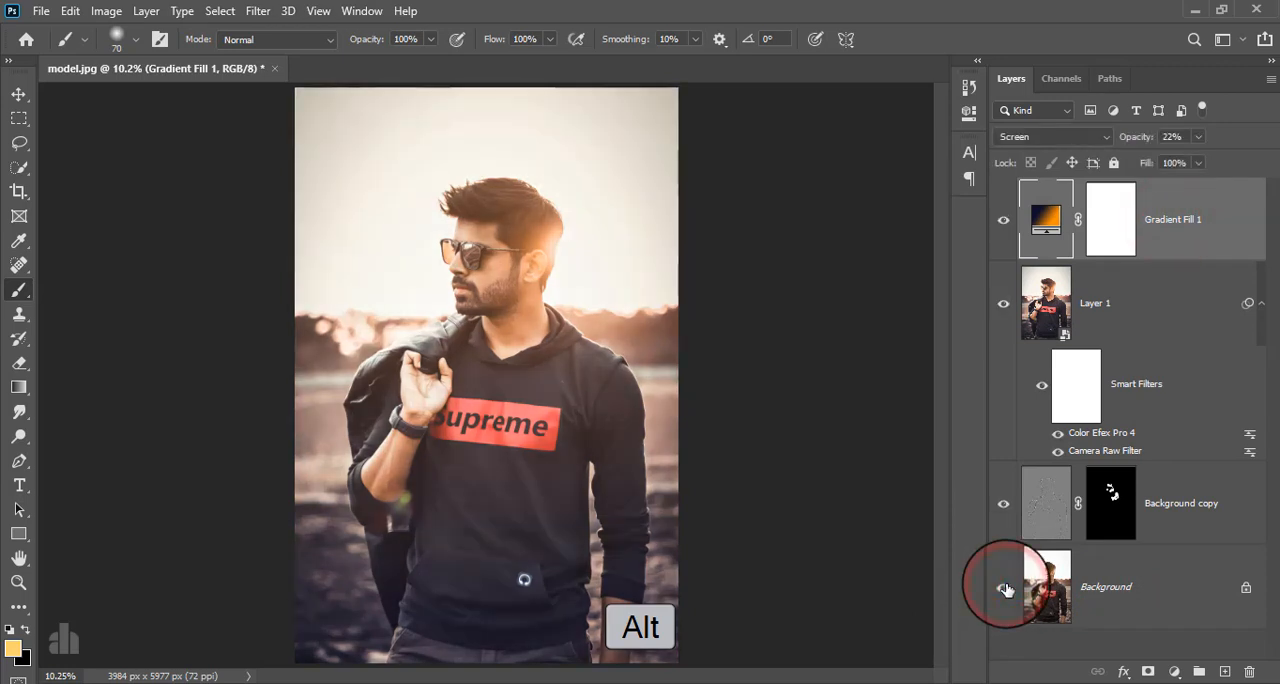
left_click(1004, 588, "alt")
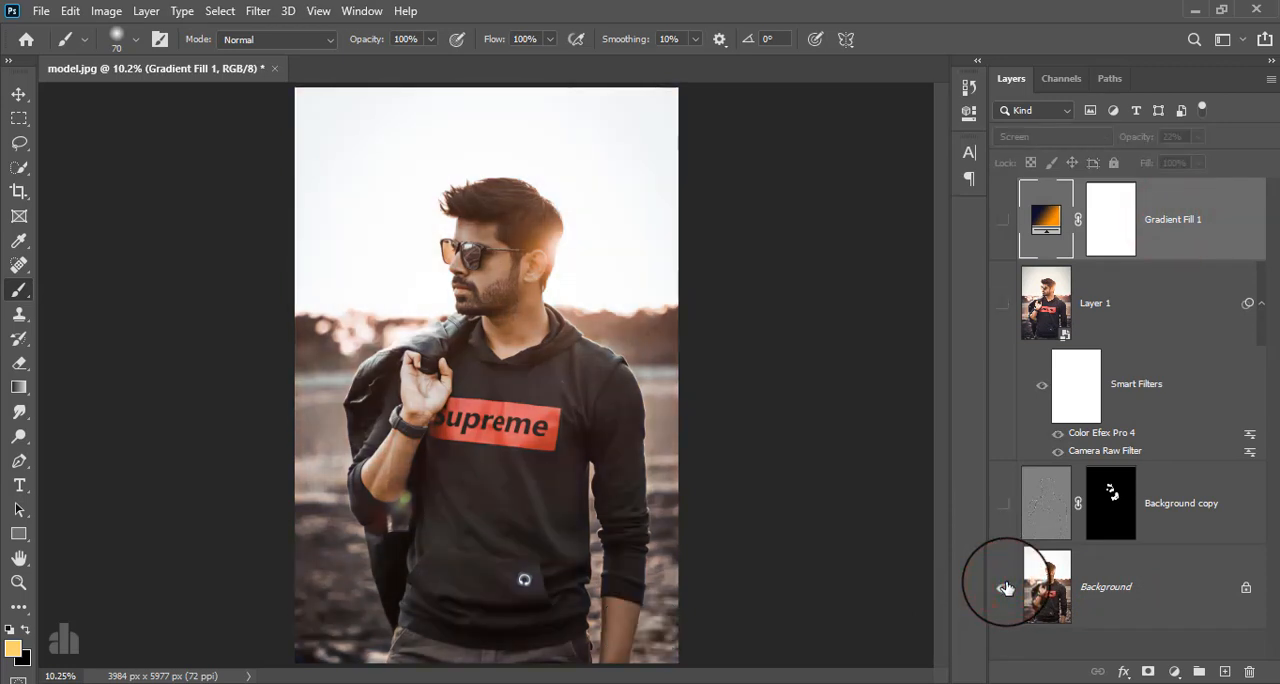
left_click(1004, 588, "alt")
left_click(1005, 588, "alt")
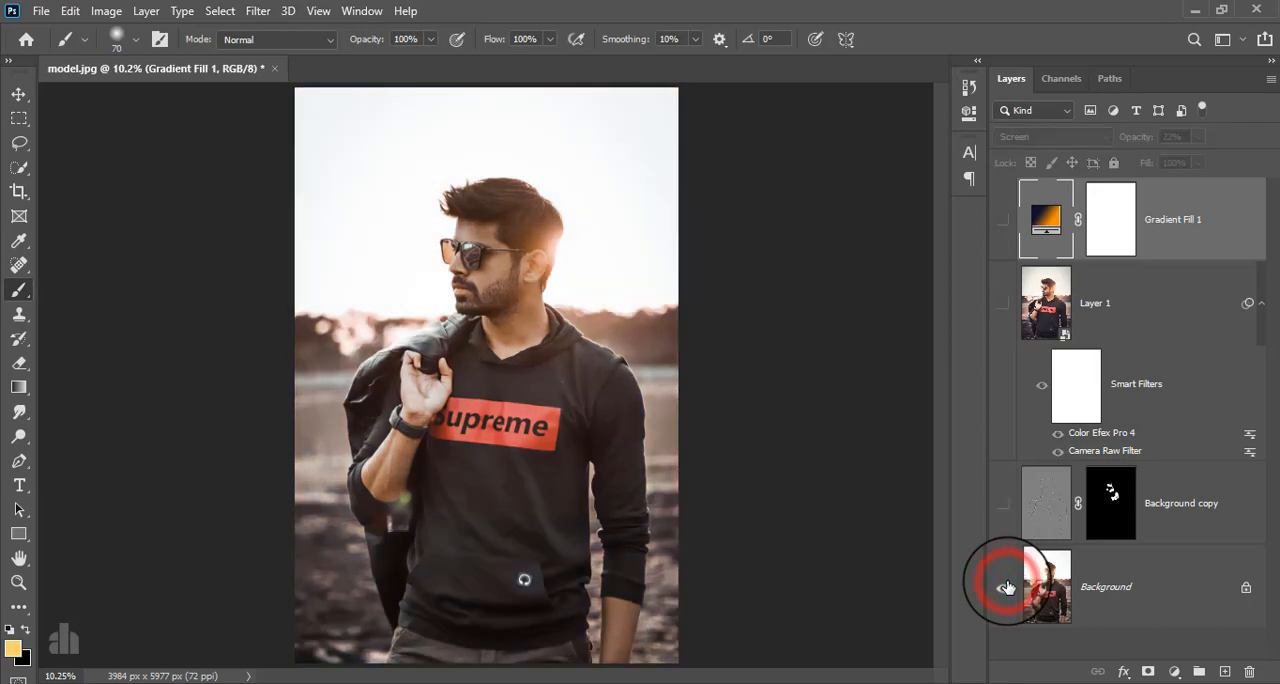